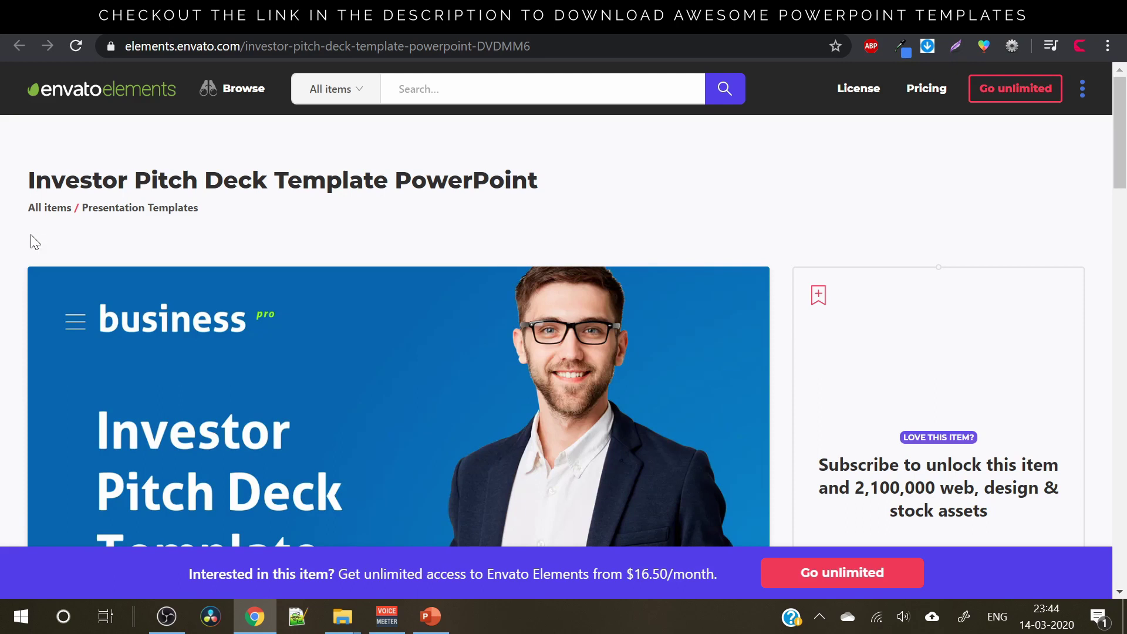
{"action": "scroll", "coordinate": [30, 236], "scroll_direction": "down", "scroll_amount": 7}
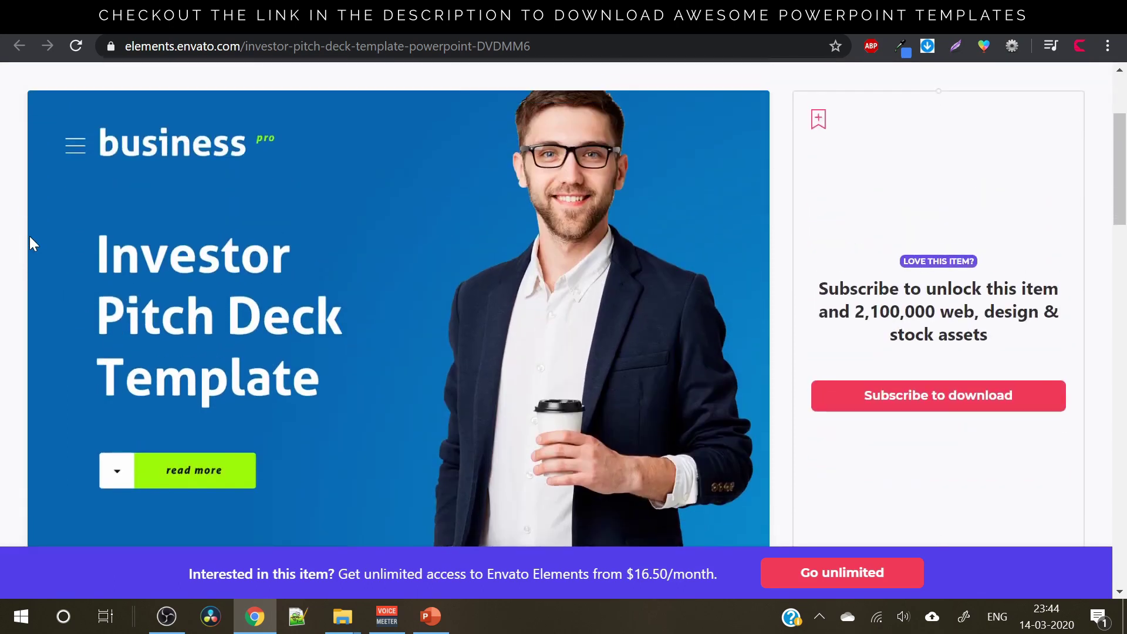
{"action": "scroll", "coordinate": [30, 238], "scroll_direction": "down", "scroll_amount": 3}
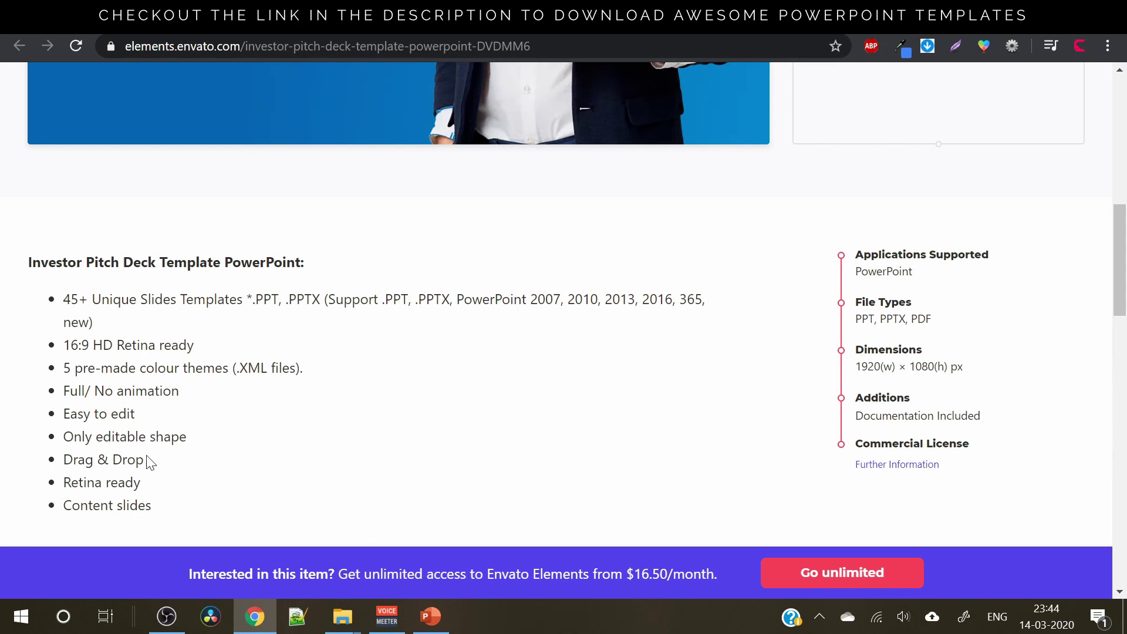
{"action": "scroll", "coordinate": [154, 452], "scroll_direction": "down", "scroll_amount": 3}
{"action": "scroll", "coordinate": [154, 351], "scroll_direction": "up", "scroll_amount": 3}
- Switch to the PowerPoint deck and show its slides in Slide Sorter view
{"action": "left_click", "coordinate": [431, 616]}
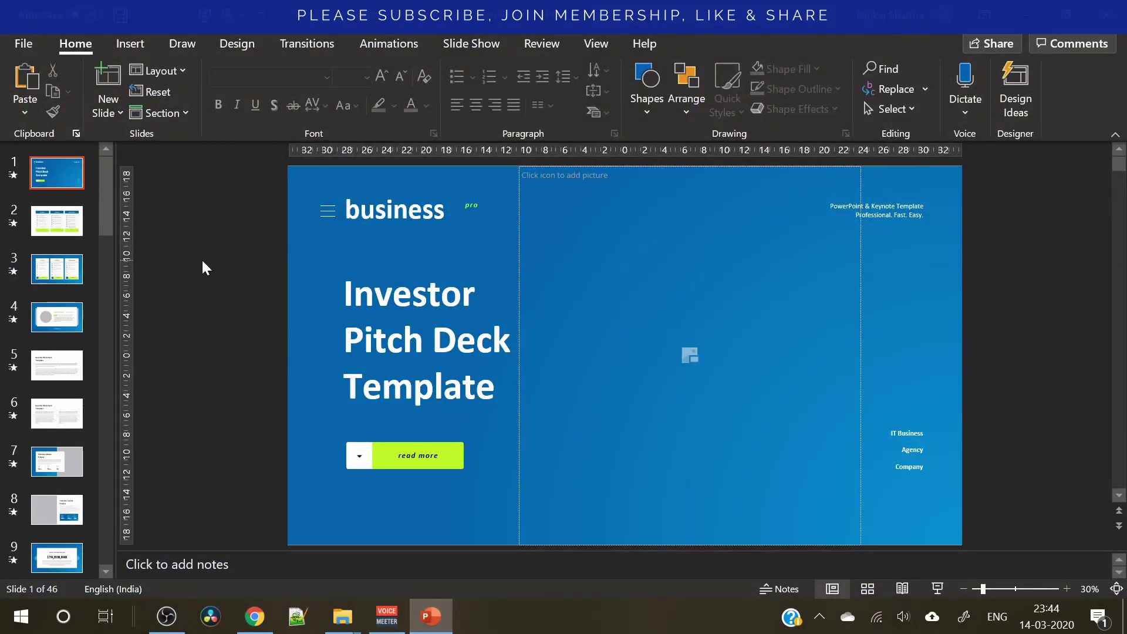
{"action": "left_click_drag", "start_coordinate": [109, 209], "coordinate": [202, 177]}
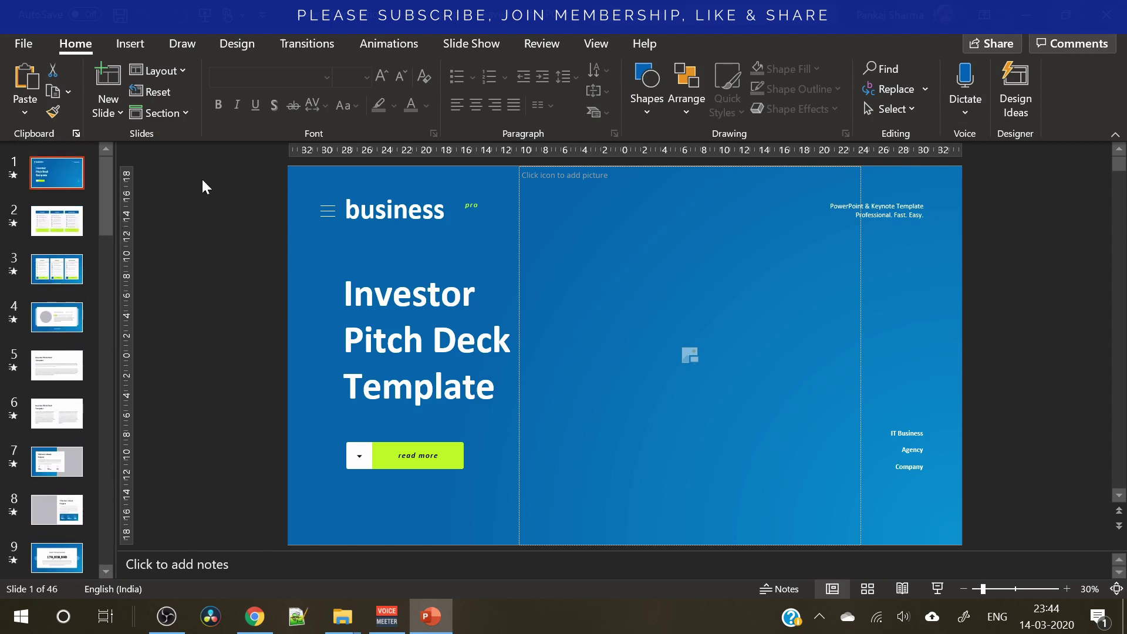
{"action": "left_click", "coordinate": [867, 586]}
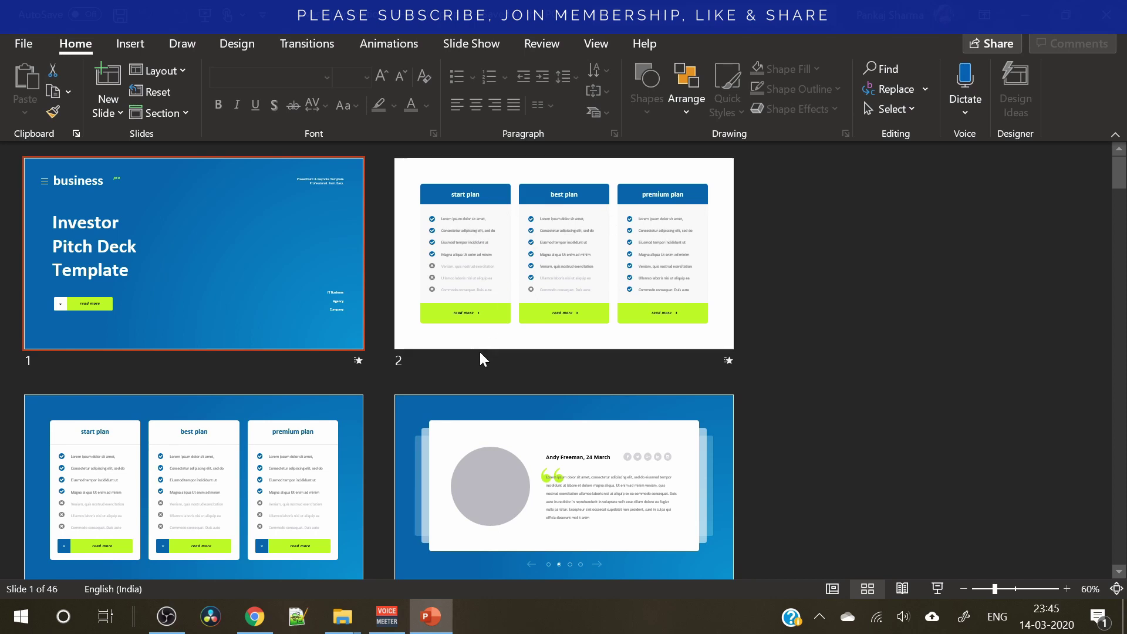
- Scroll through all 46 template slide thumbnails in the sorter grid
{"action": "scroll", "coordinate": [483, 350], "scroll_direction": "down", "scroll_amount": 2}
{"action": "scroll", "coordinate": [464, 323], "scroll_direction": "up", "scroll_amount": 2}
{"action": "scroll", "coordinate": [469, 281], "scroll_direction": "down", "scroll_amount": 2}
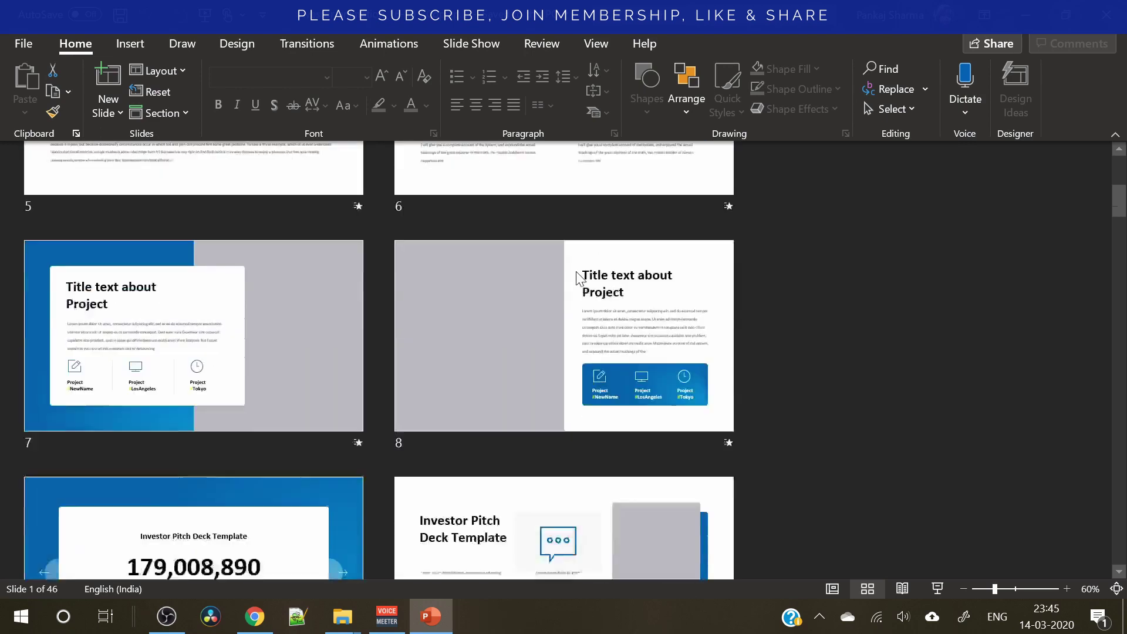
{"action": "scroll", "coordinate": [575, 271], "scroll_direction": "down", "scroll_amount": 3}
{"action": "scroll", "coordinate": [440, 264], "scroll_direction": "up", "scroll_amount": 2}
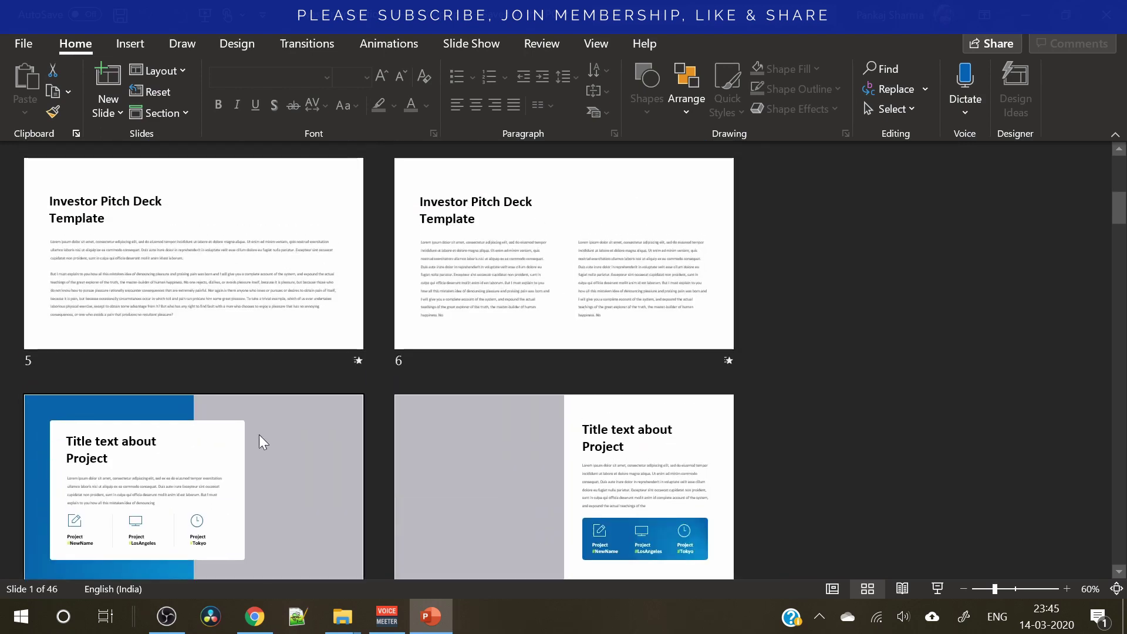
{"action": "scroll", "coordinate": [261, 437], "scroll_direction": "down", "scroll_amount": 2}
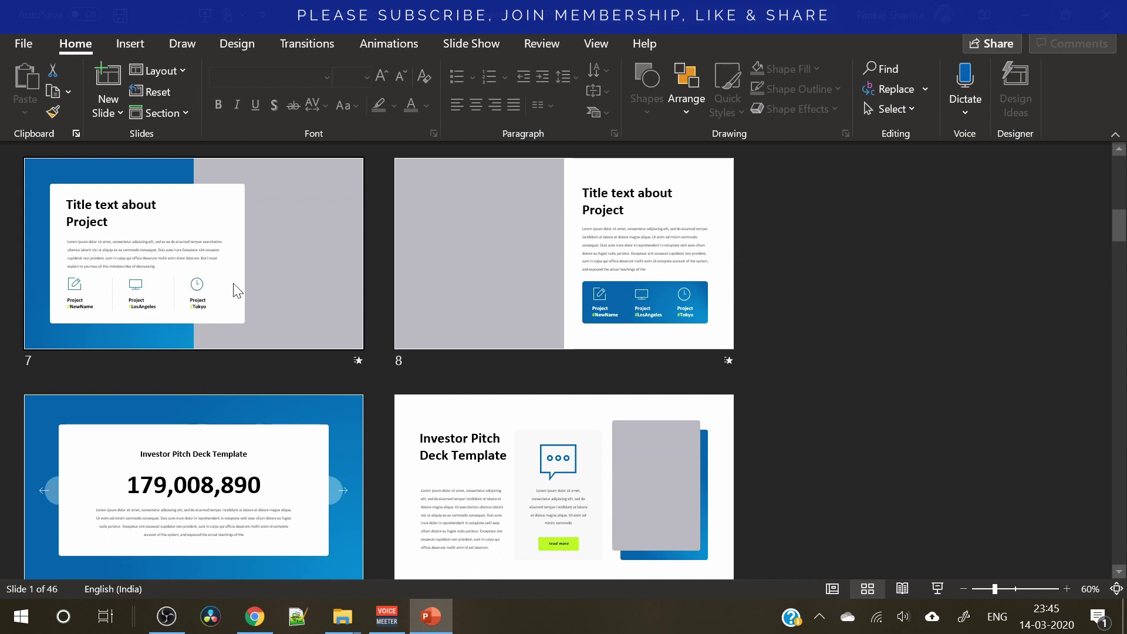
{"action": "scroll", "coordinate": [237, 289], "scroll_direction": "down", "scroll_amount": 2}
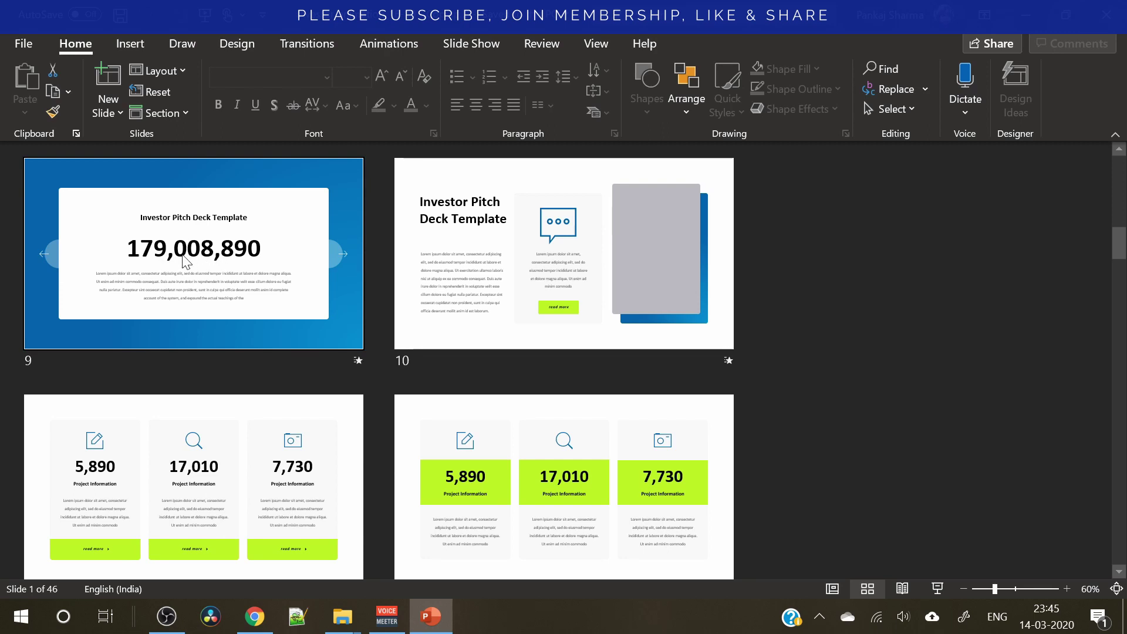
{"action": "scroll", "coordinate": [254, 298], "scroll_direction": "down", "scroll_amount": 1}
{"action": "scroll", "coordinate": [462, 269], "scroll_direction": "down", "scroll_amount": 1}
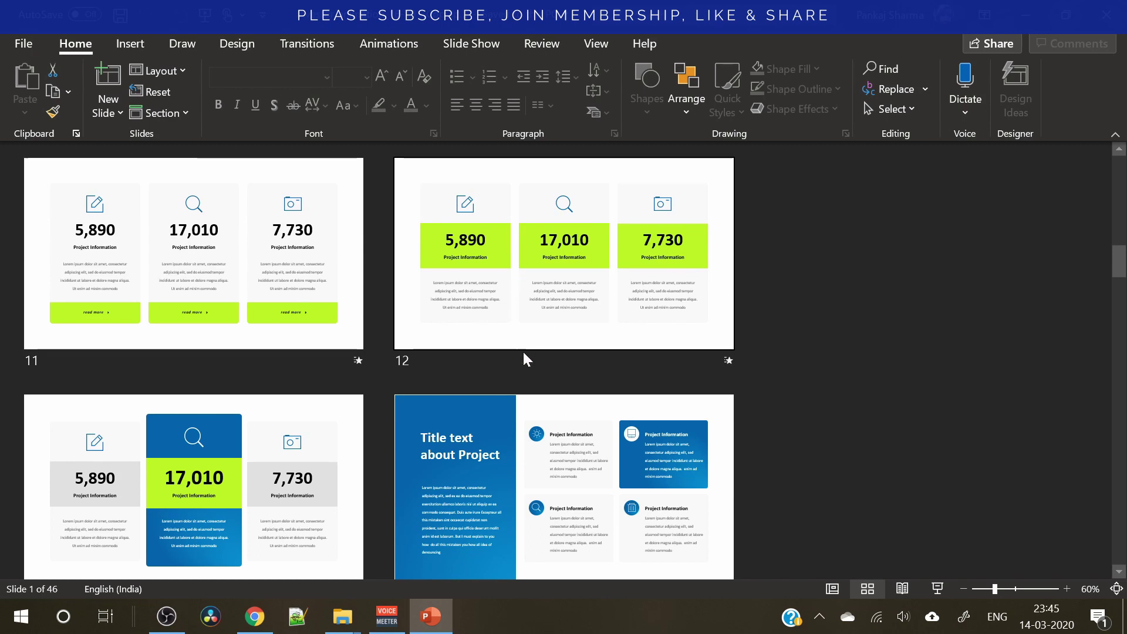
{"action": "scroll", "coordinate": [530, 364], "scroll_direction": "down", "scroll_amount": 2}
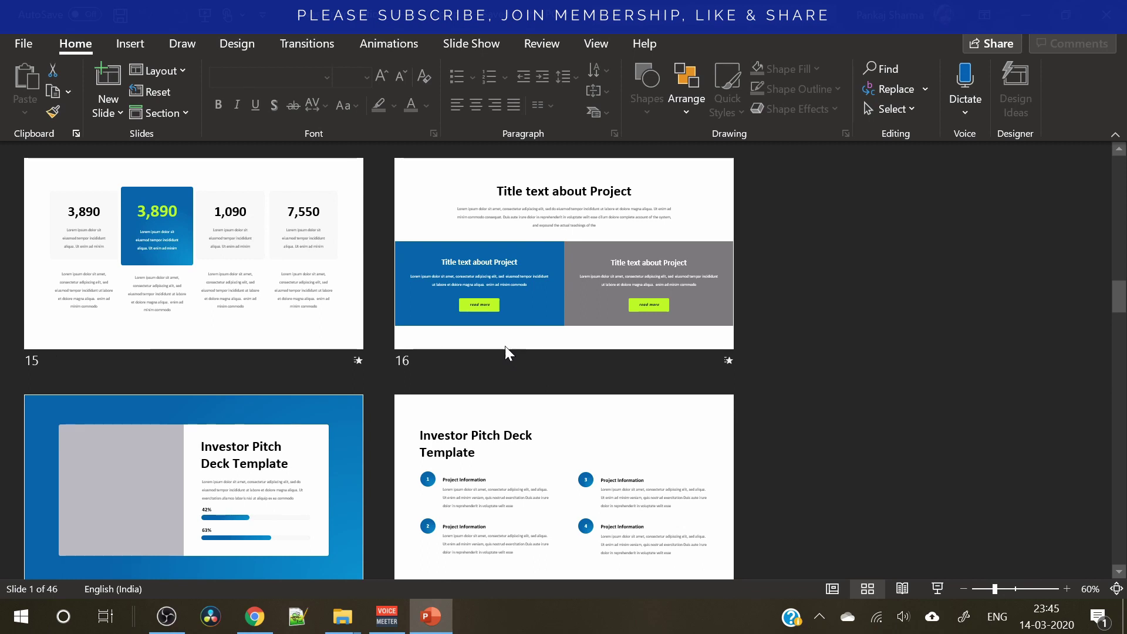
{"action": "scroll", "coordinate": [331, 293], "scroll_direction": "down", "scroll_amount": 2}
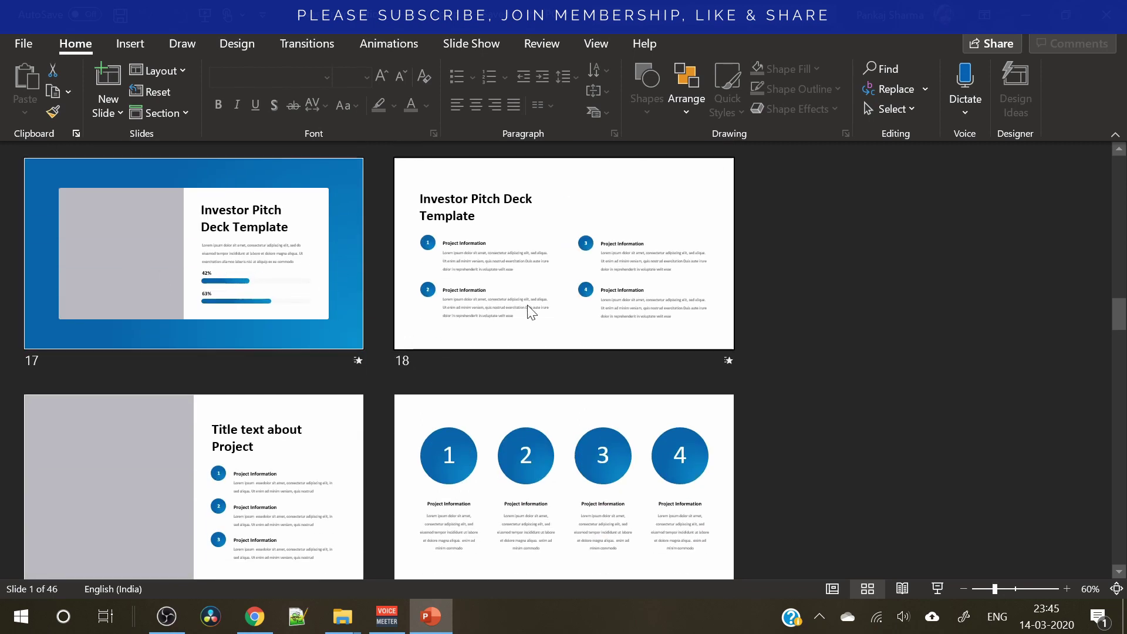
{"action": "scroll", "coordinate": [281, 343], "scroll_direction": "down", "scroll_amount": 2}
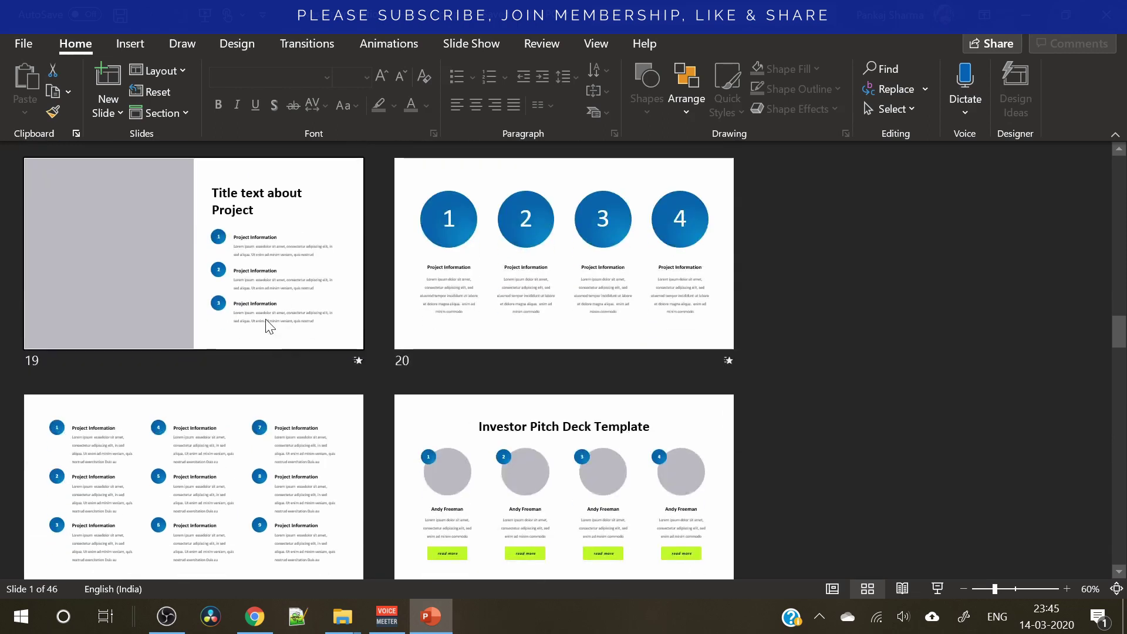
{"action": "scroll", "coordinate": [266, 323], "scroll_direction": "down", "scroll_amount": 4}
{"action": "scroll", "coordinate": [265, 318], "scroll_direction": "down", "scroll_amount": 8}
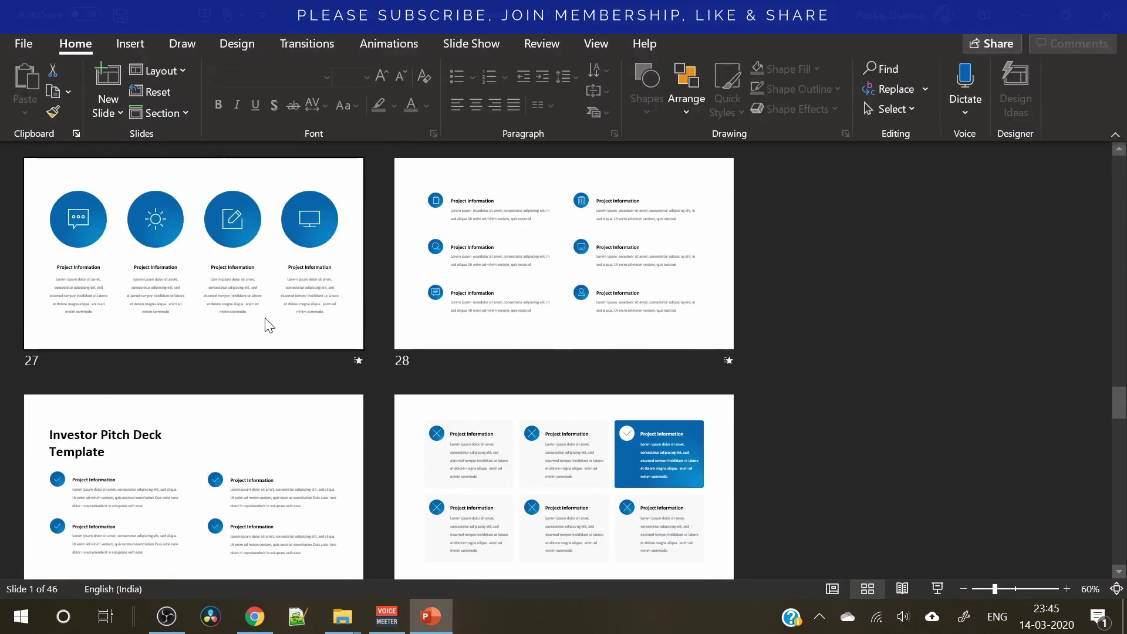
{"action": "scroll", "coordinate": [240, 270], "scroll_direction": "down", "scroll_amount": 2}
{"action": "scroll", "coordinate": [241, 279], "scroll_direction": "up", "scroll_amount": 2}
{"action": "scroll", "coordinate": [476, 281], "scroll_direction": "down", "scroll_amount": 2}
{"action": "scroll", "coordinate": [487, 316], "scroll_direction": "down", "scroll_amount": 2}
{"action": "scroll", "coordinate": [491, 318], "scroll_direction": "down", "scroll_amount": 3}
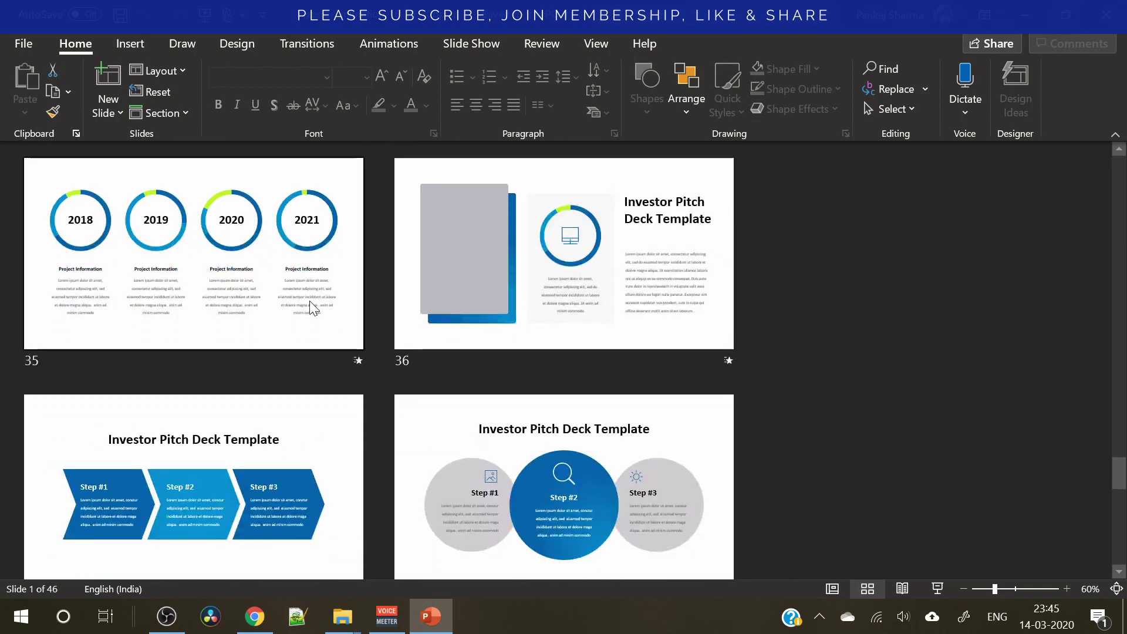
{"action": "scroll", "coordinate": [254, 295], "scroll_direction": "down", "scroll_amount": 6}
{"action": "scroll", "coordinate": [236, 275], "scroll_direction": "up", "scroll_amount": 2}
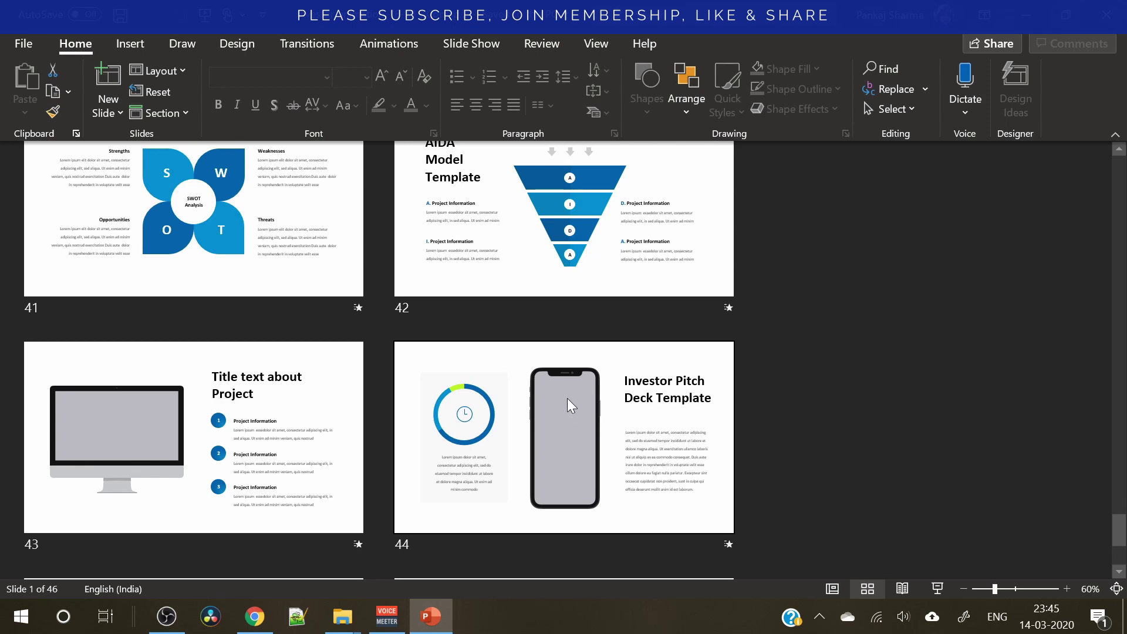
{"action": "scroll", "coordinate": [569, 402], "scroll_direction": "down", "scroll_amount": 2}
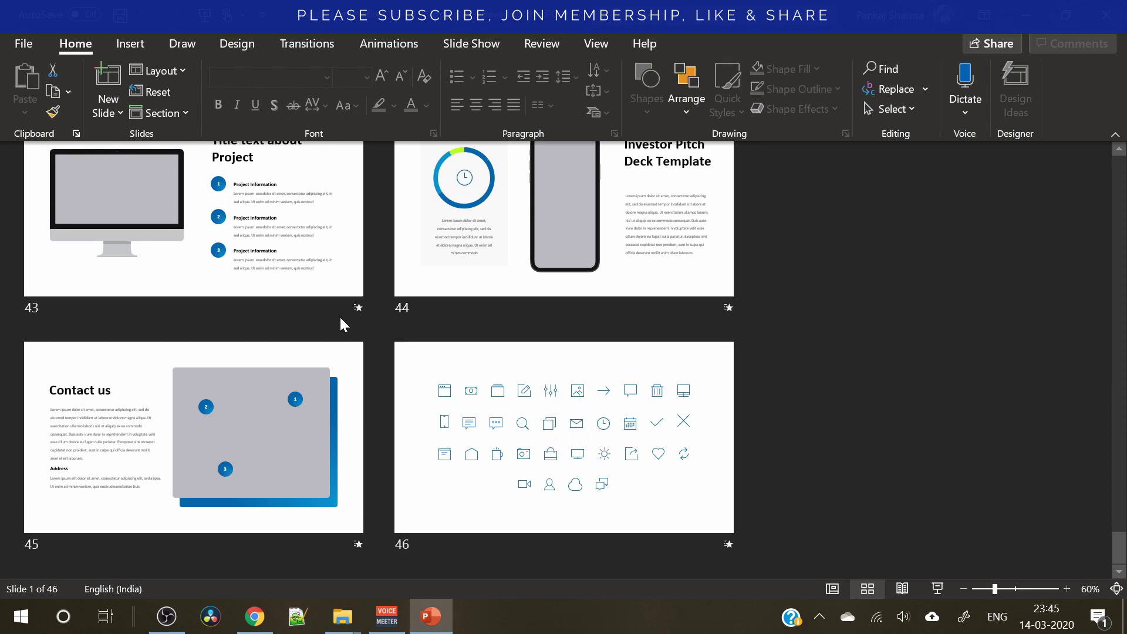
{"action": "scroll", "coordinate": [545, 440], "scroll_direction": "up", "scroll_amount": 10}
{"action": "scroll", "coordinate": [543, 441], "scroll_direction": "up", "scroll_amount": 20}
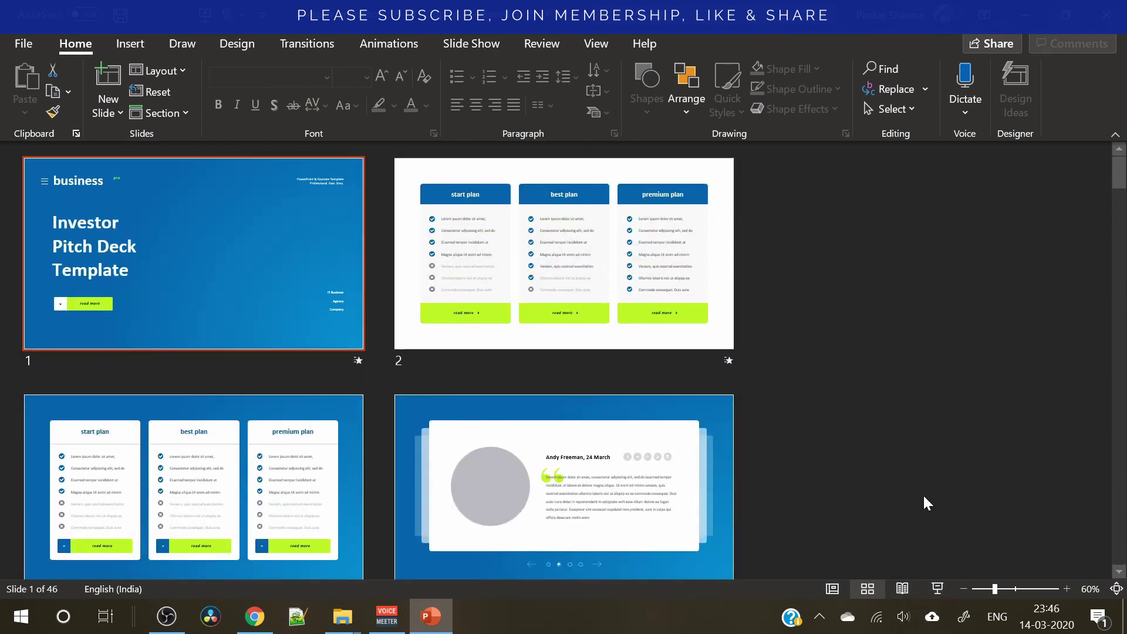
- Play the deck as a full-screen slideshow through to the icon-set slide
{"action": "left_click", "coordinate": [939, 593]}
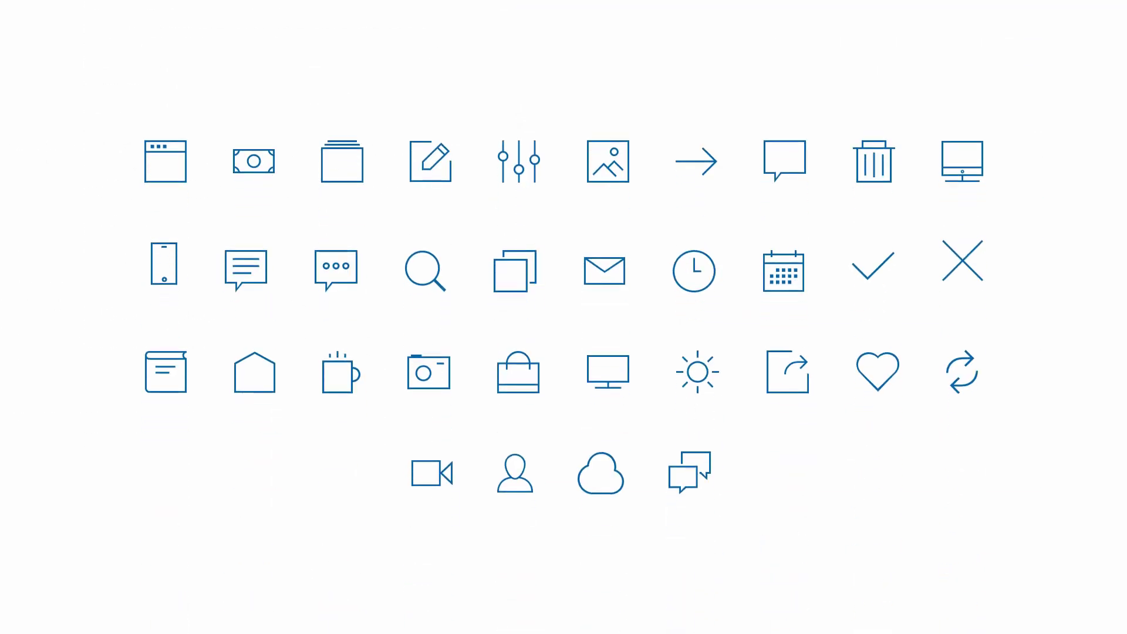
- End the slideshow and open the cover slide in Normal editing view
{"action": "key", "text": "Escape"}
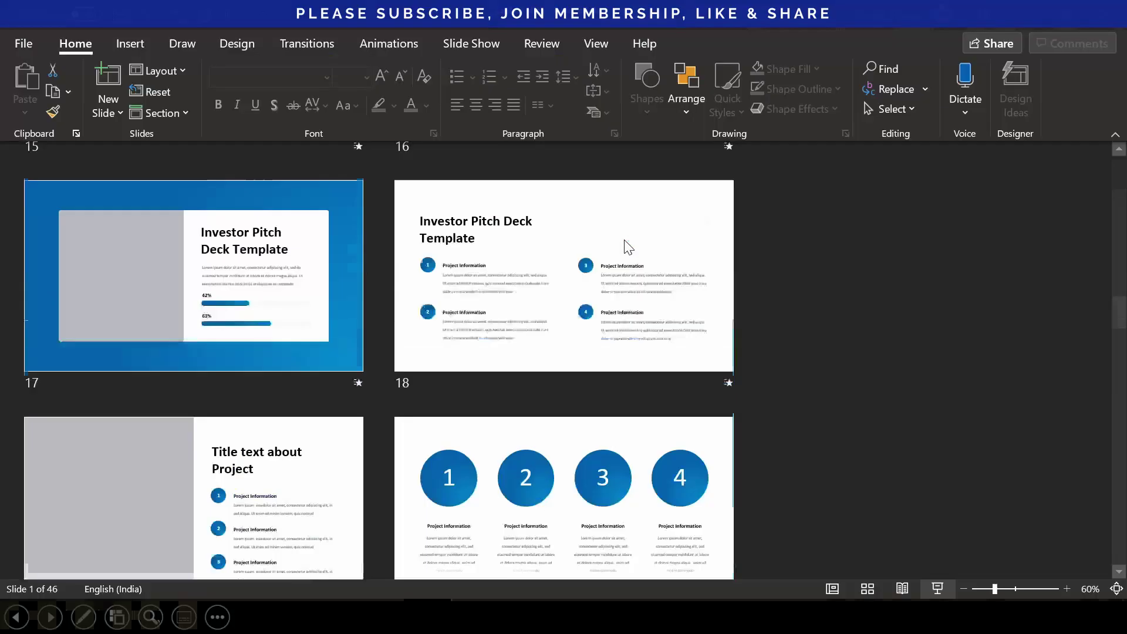
{"action": "scroll", "coordinate": [593, 404], "scroll_direction": "up", "scroll_amount": 10}
{"action": "scroll", "coordinate": [592, 404], "scroll_direction": "up", "scroll_amount": 10}
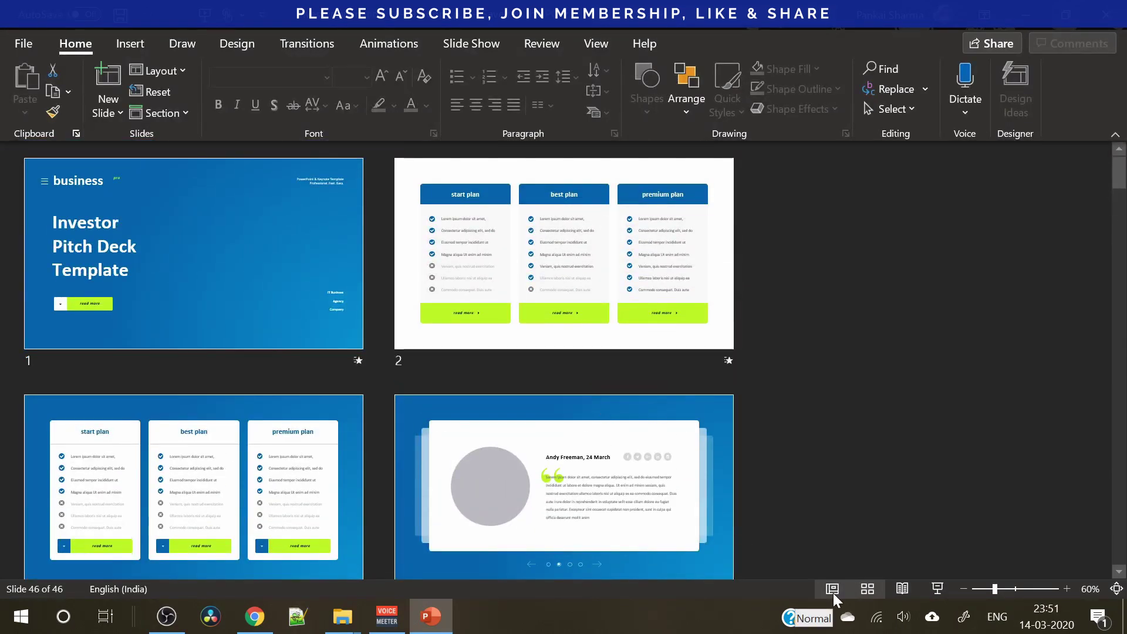
{"action": "left_click", "coordinate": [832, 589]}
{"action": "scroll", "coordinate": [52, 213], "scroll_direction": "up", "scroll_amount": 10}
{"action": "scroll", "coordinate": [71, 211], "scroll_direction": "up", "scroll_amount": 9}
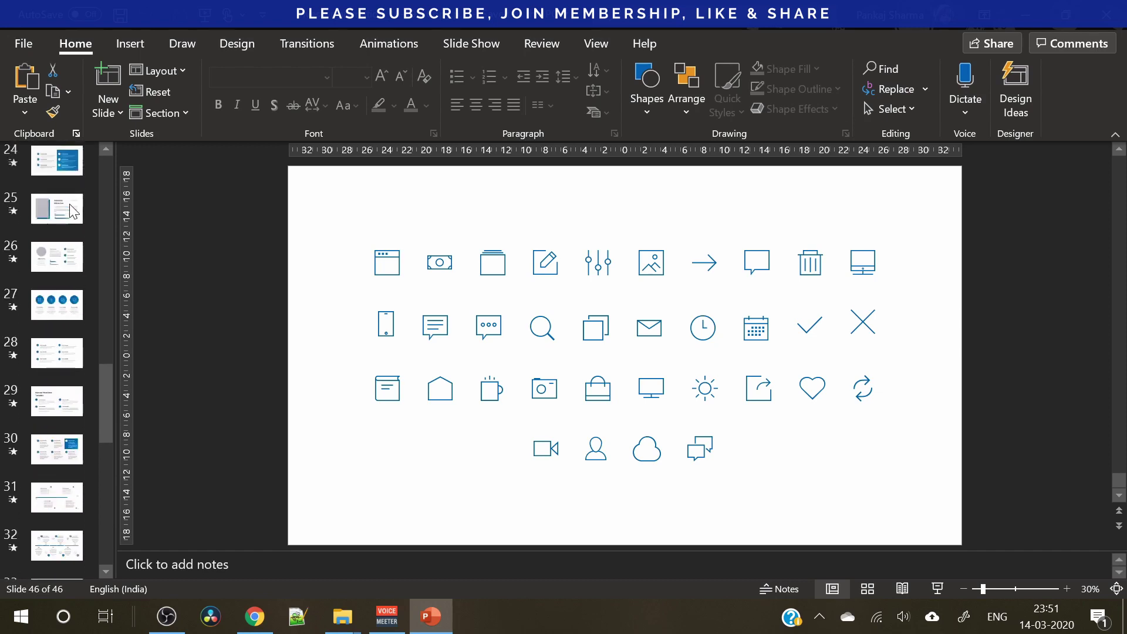
{"action": "left_click", "coordinate": [93, 356]}
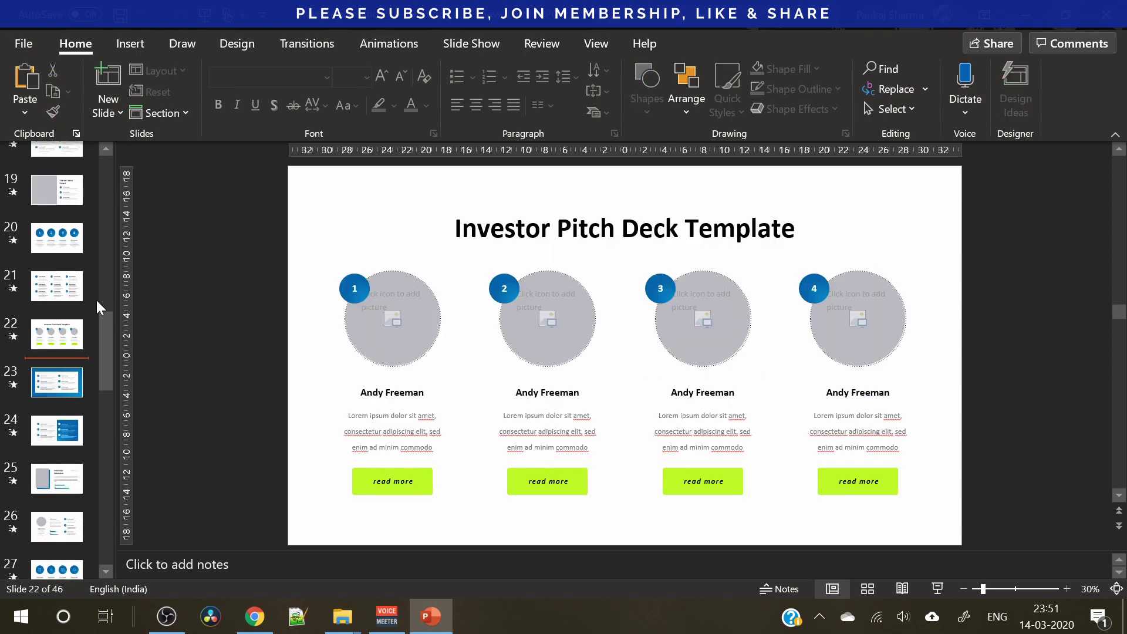
{"action": "left_click_drag", "start_coordinate": [101, 340], "coordinate": [86, 174]}
{"action": "left_click", "coordinate": [62, 178]}
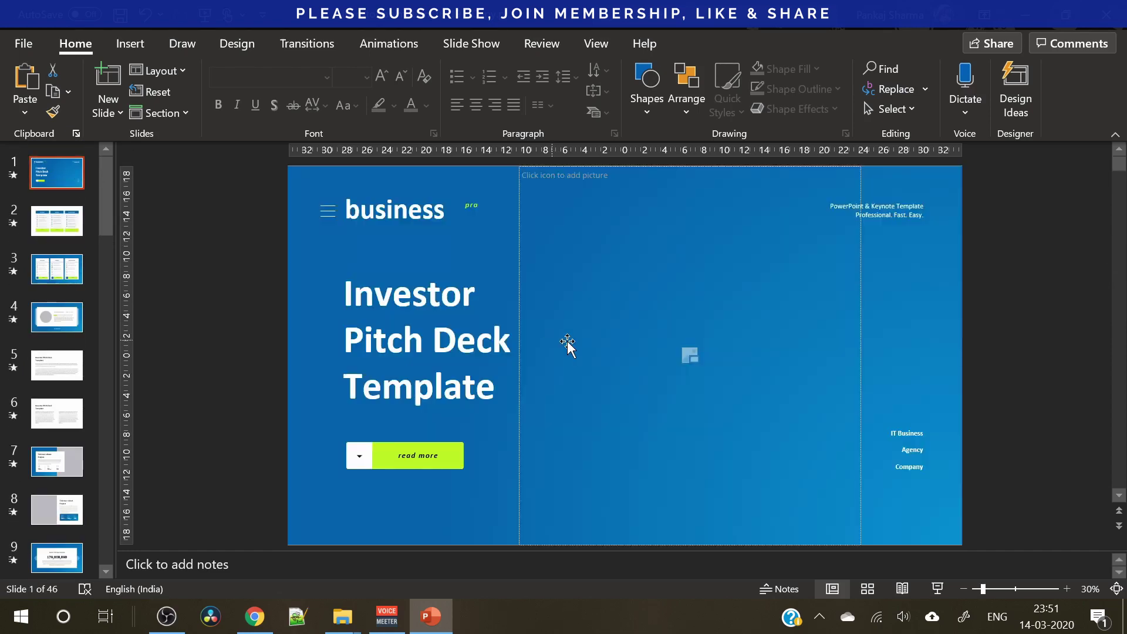
- Insert the low-angle glass buildings photo from elements-investor > PPTX into the cover placeholder
{"action": "left_click", "coordinate": [692, 357]}
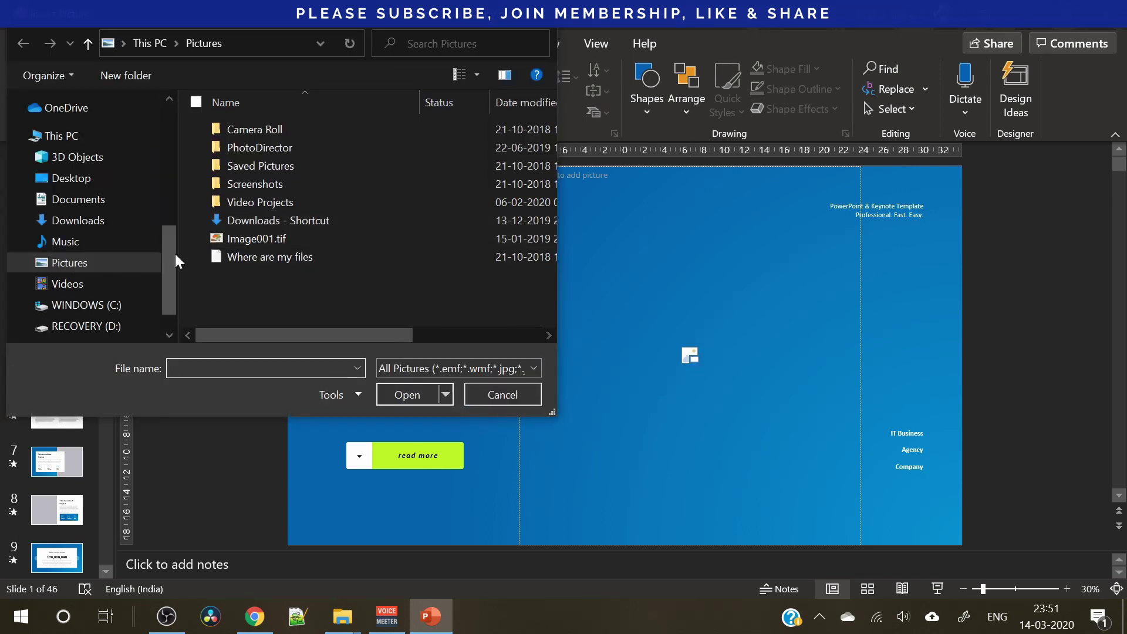
{"action": "left_click_drag", "start_coordinate": [171, 254], "coordinate": [162, 157]}
{"action": "left_click", "coordinate": [91, 254]}
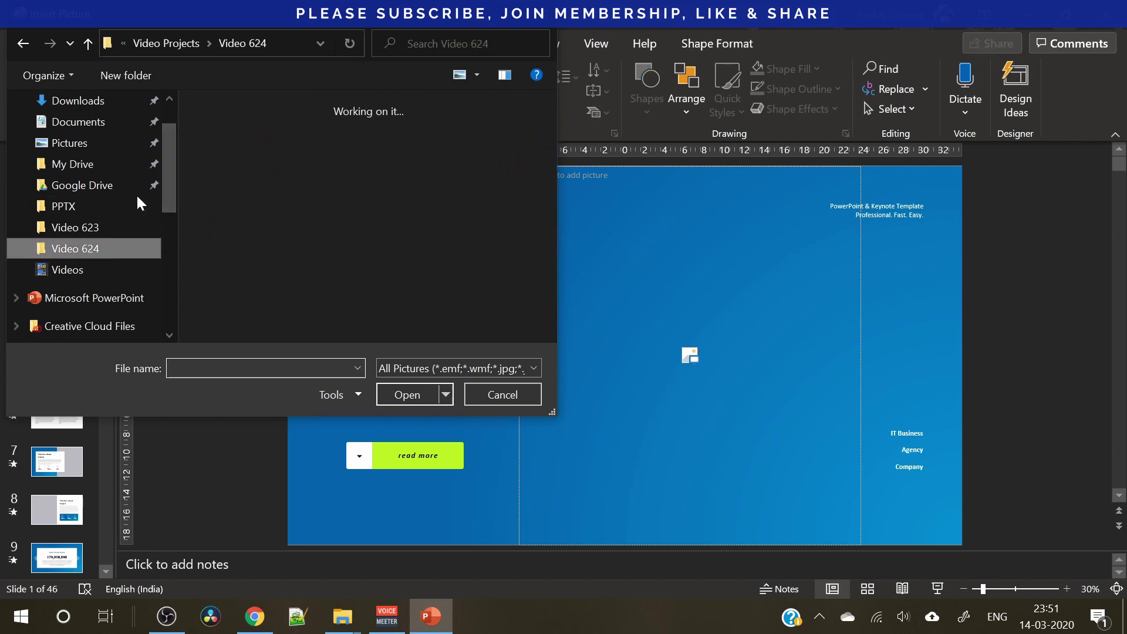
{"action": "left_click", "coordinate": [167, 43]}
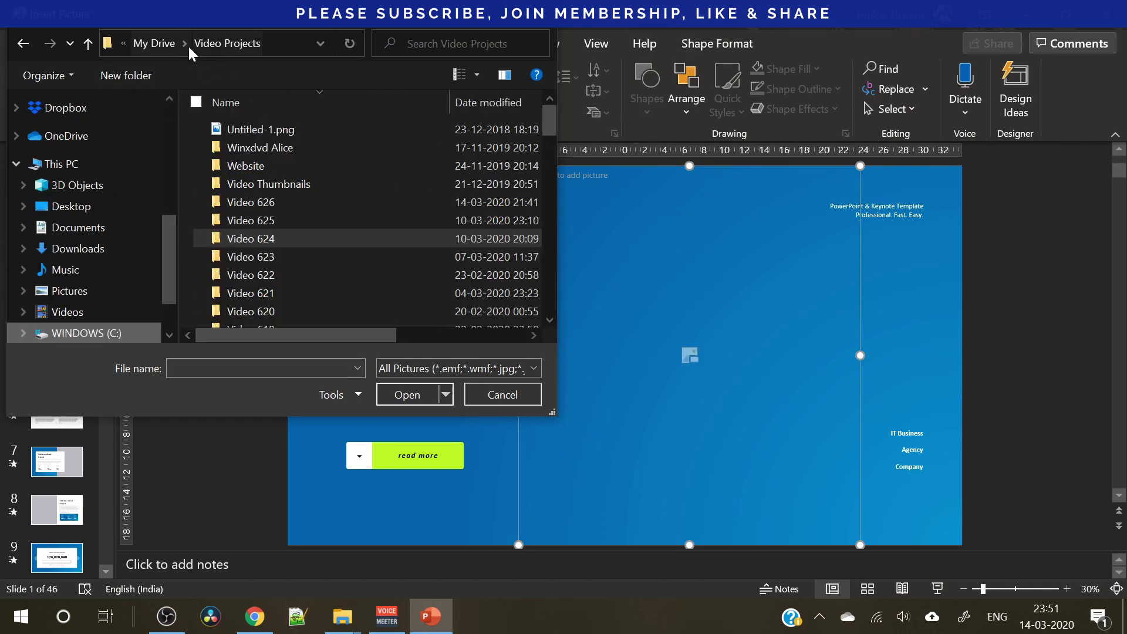
{"action": "double_click", "coordinate": [270, 204]}
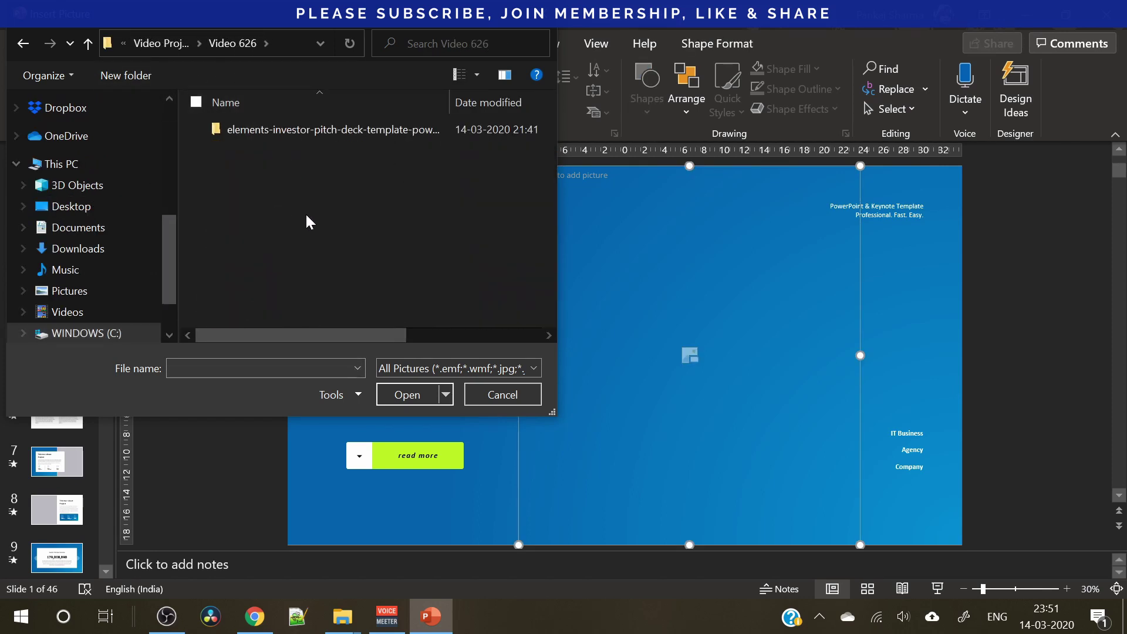
{"action": "double_click", "coordinate": [284, 130]}
{"action": "double_click", "coordinate": [252, 164]}
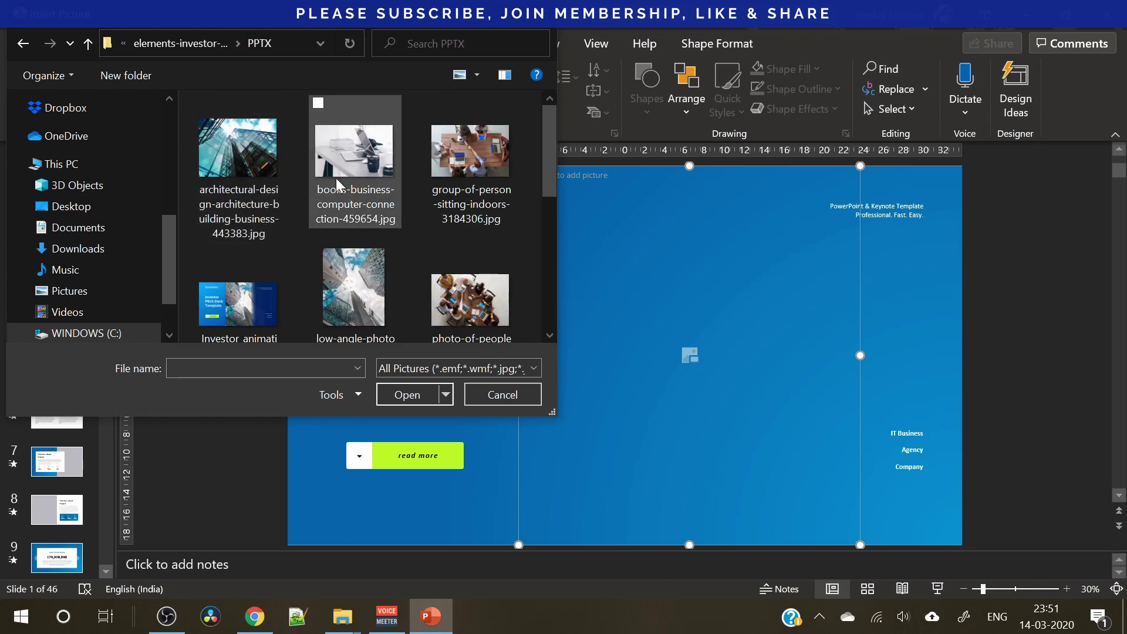
{"action": "left_click", "coordinate": [355, 277]}
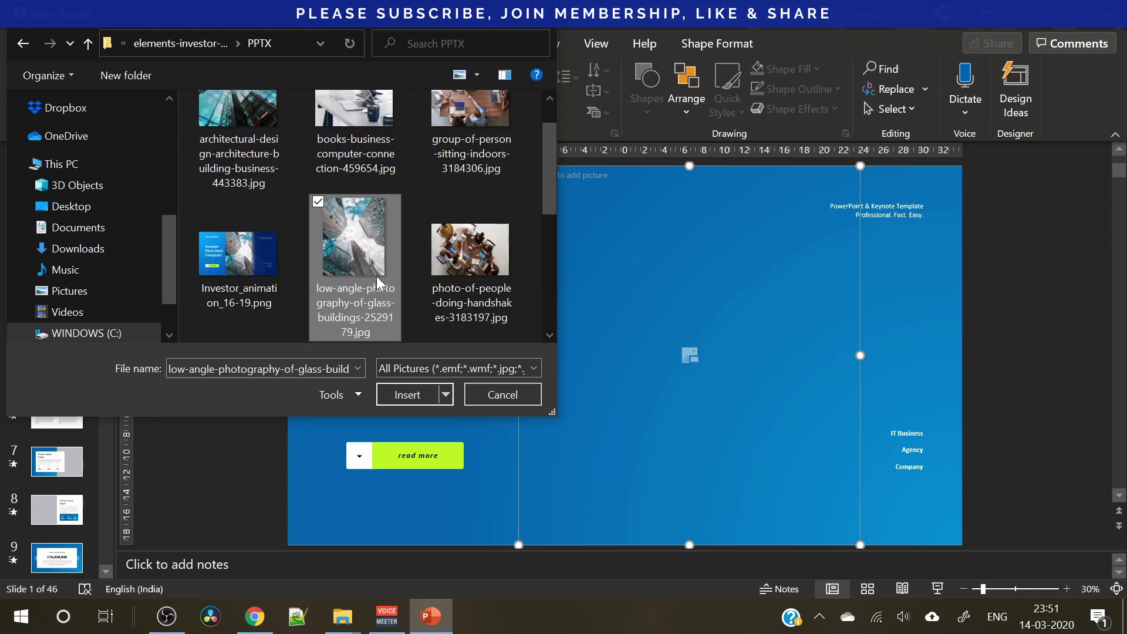
{"action": "left_click", "coordinate": [406, 395]}
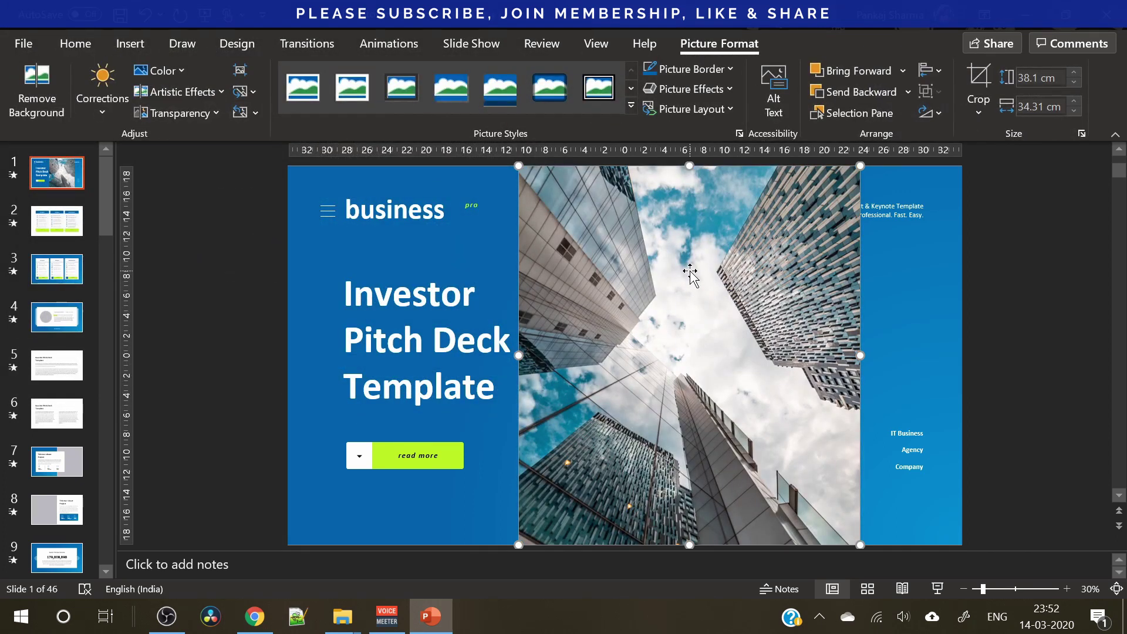
- Bring the right-side text group to the front and nudge it slightly right
{"action": "right_click", "coordinate": [689, 214]}
{"action": "left_click", "coordinate": [913, 216]}
{"action": "left_click", "coordinate": [916, 212]}
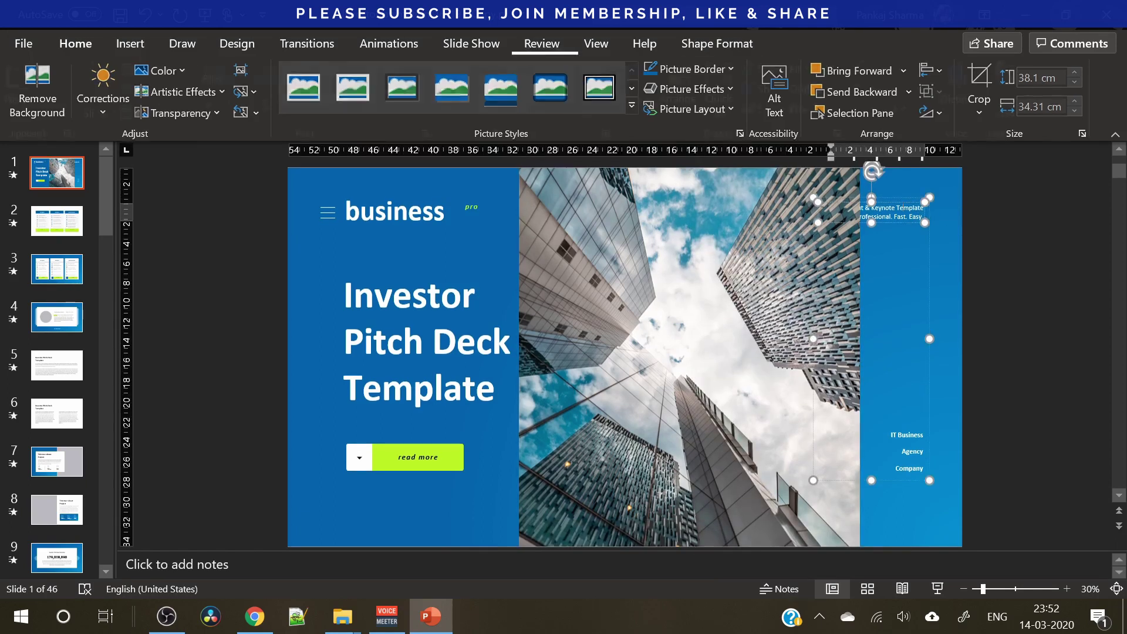
{"action": "right_click", "coordinate": [929, 201]}
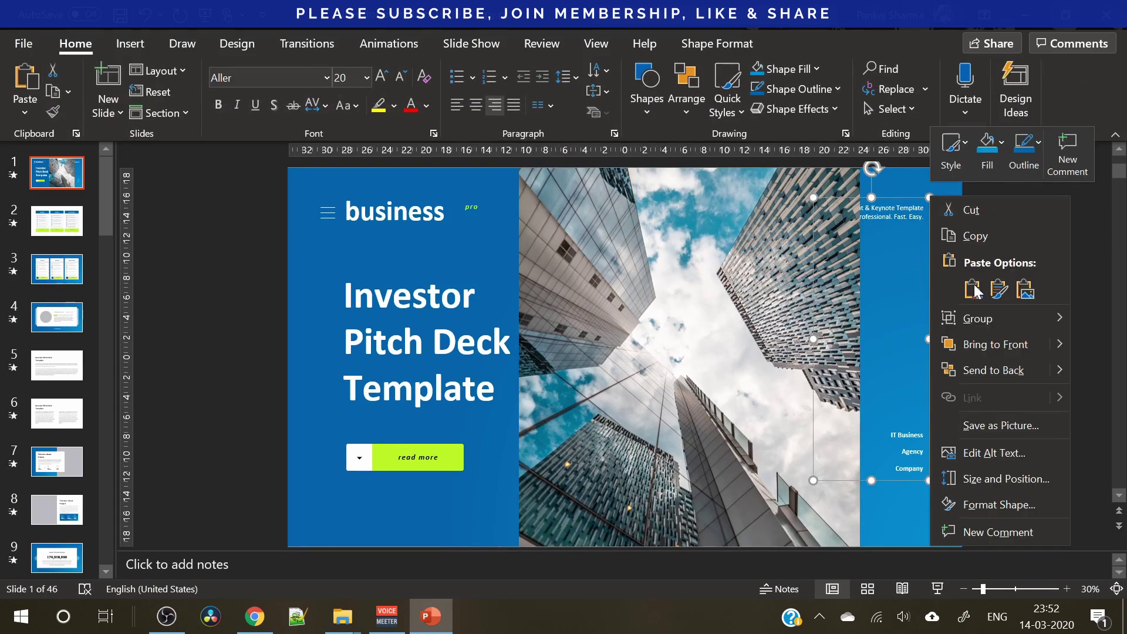
{"action": "left_click", "coordinate": [992, 345]}
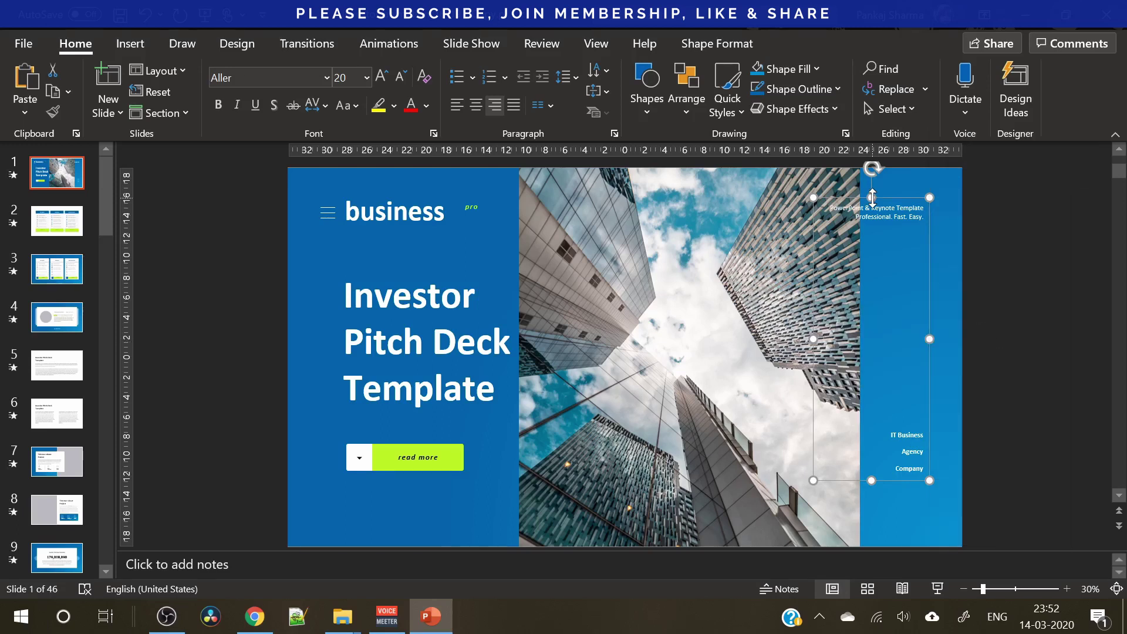
{"action": "left_click_drag", "start_coordinate": [898, 200], "coordinate": [913, 201]}
- Narrow the cover photo by pulling its right edge inward
{"action": "left_click", "coordinate": [858, 384]}
{"action": "left_click_drag", "start_coordinate": [855, 358], "coordinate": [832, 357]}
{"action": "left_click", "coordinate": [994, 354]}
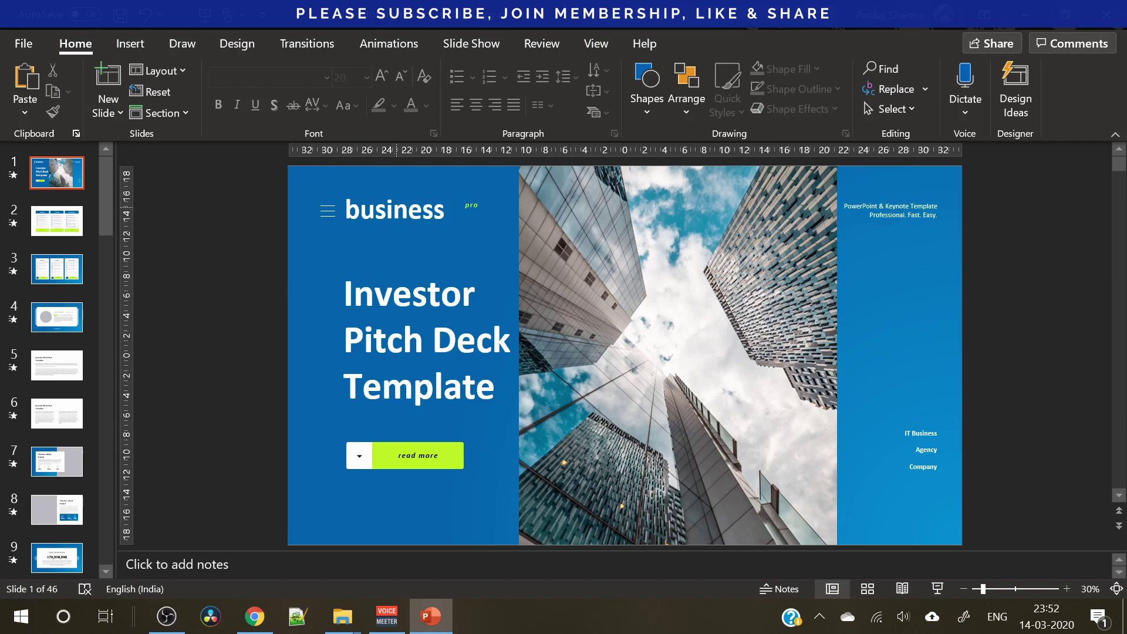
- Set the cover title to the Raleway font and reduce it to 96 pt
{"action": "left_click", "coordinate": [412, 293]}
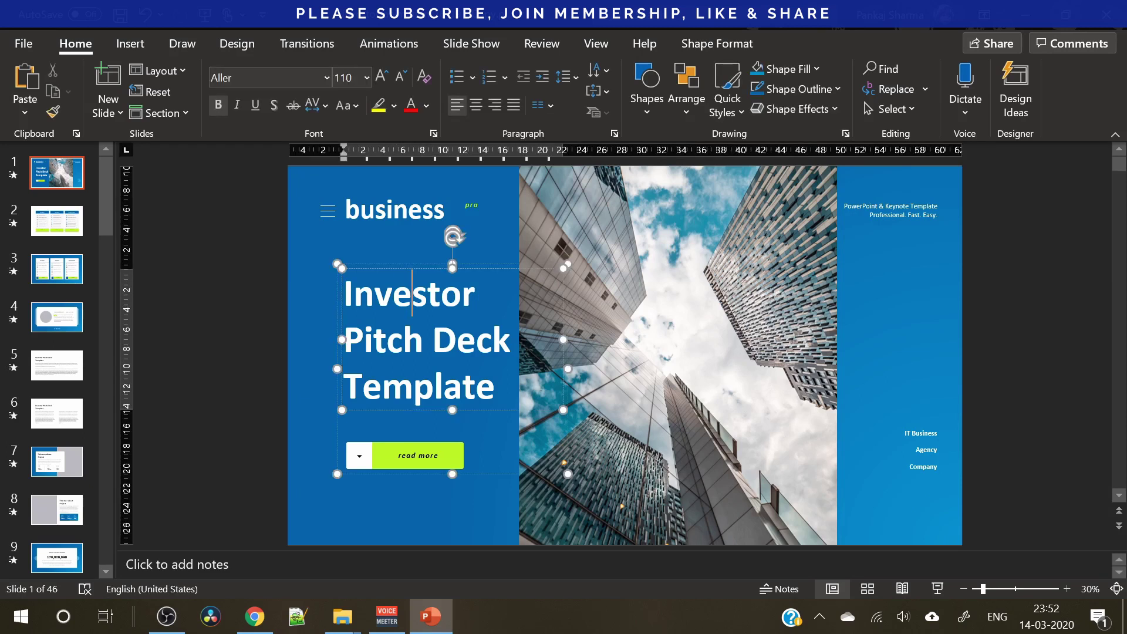
{"action": "key", "text": "ctrl+a"}
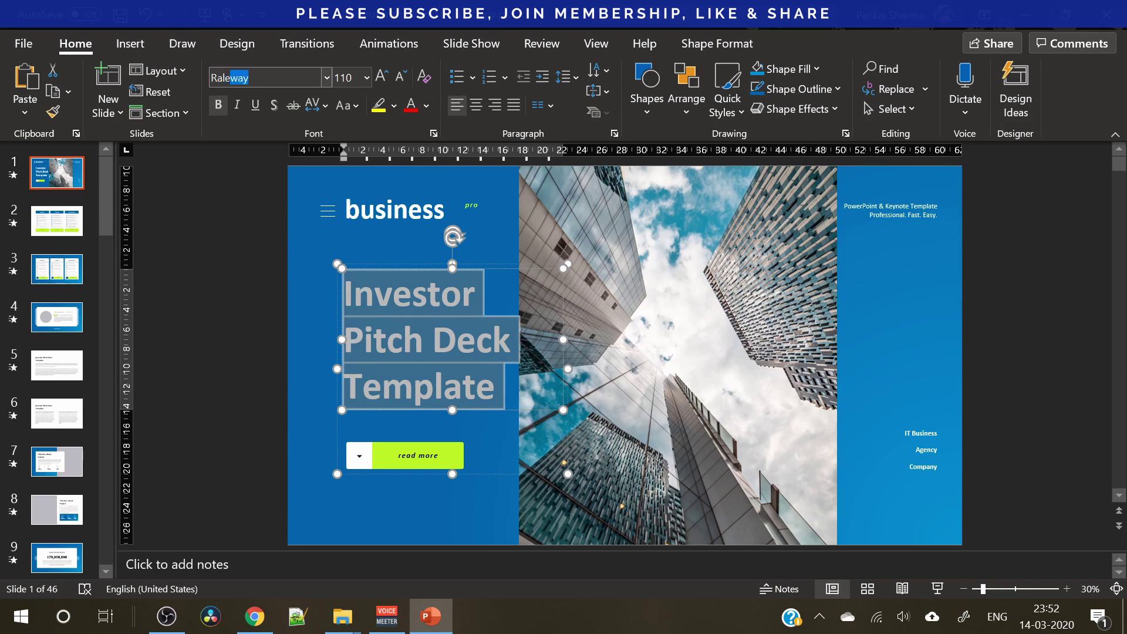
{"action": "type", "text": "Rale"}
{"action": "key", "text": "Return"}
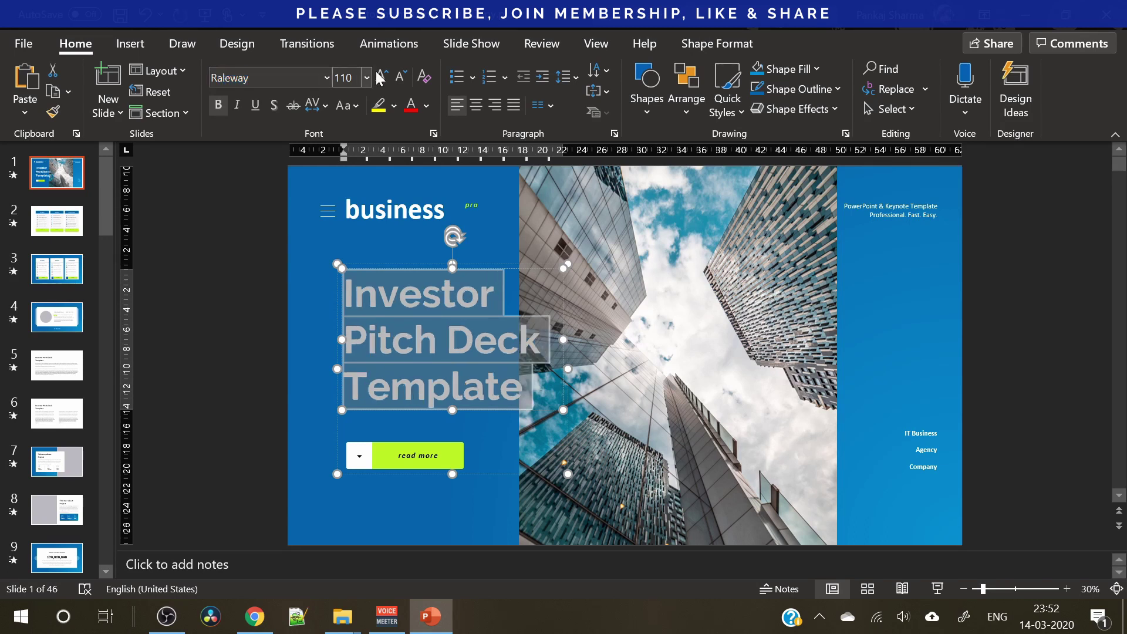
{"action": "left_click", "coordinate": [400, 79]}
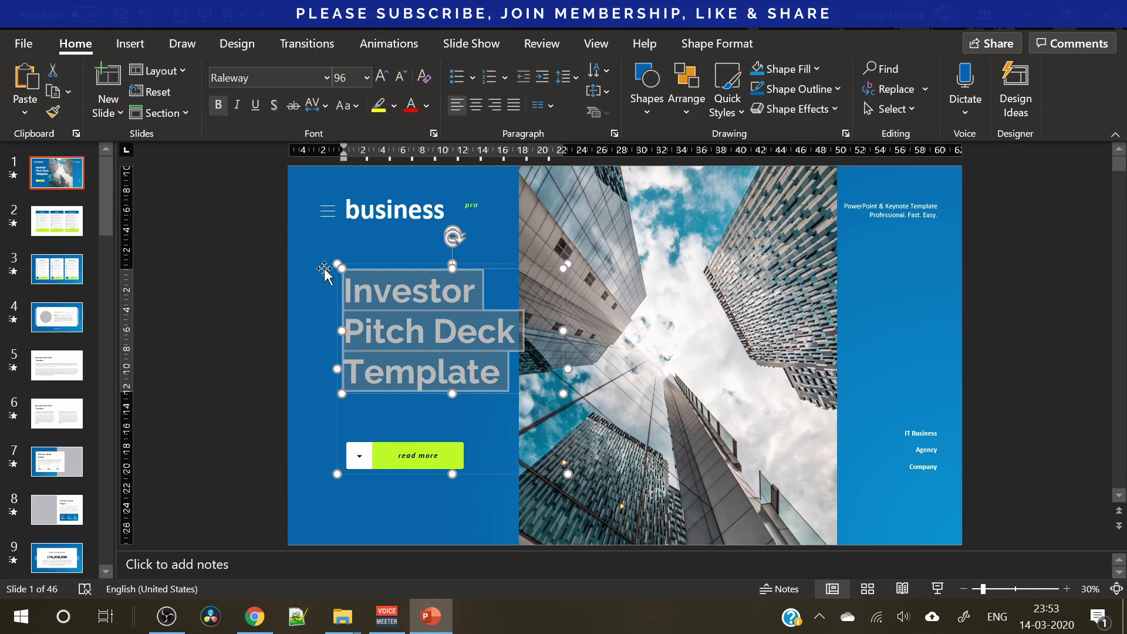
{"action": "left_click", "coordinate": [404, 332]}
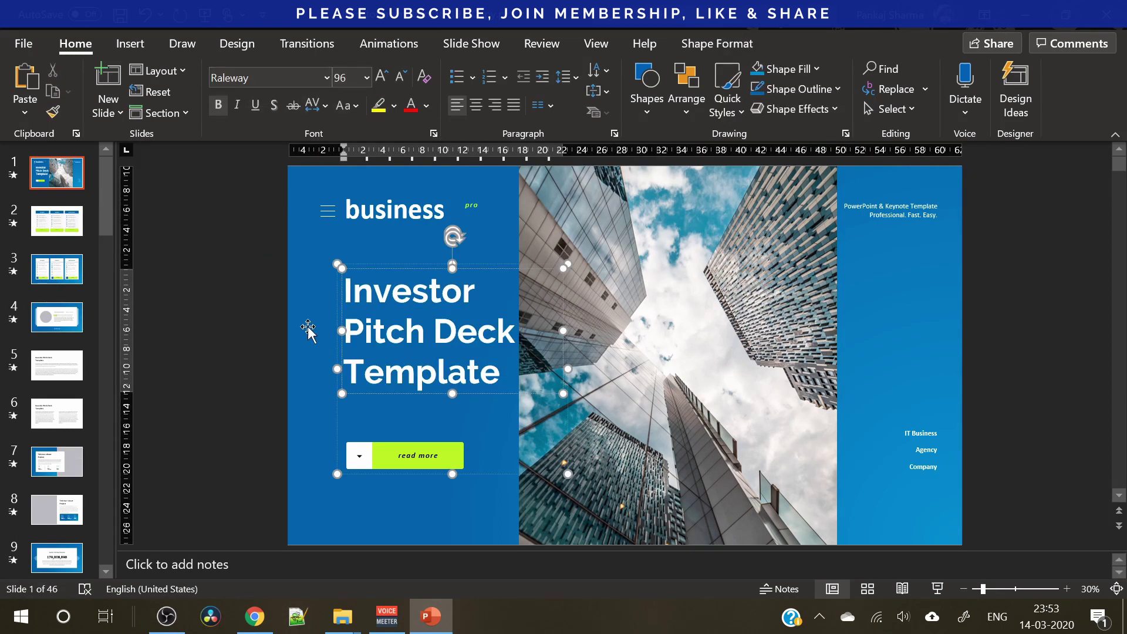
- Nudge the tagline right and apply Raleway to the IT Business, Agency, Company text
{"action": "left_click", "coordinate": [281, 334]}
{"action": "key", "text": "Tab"}
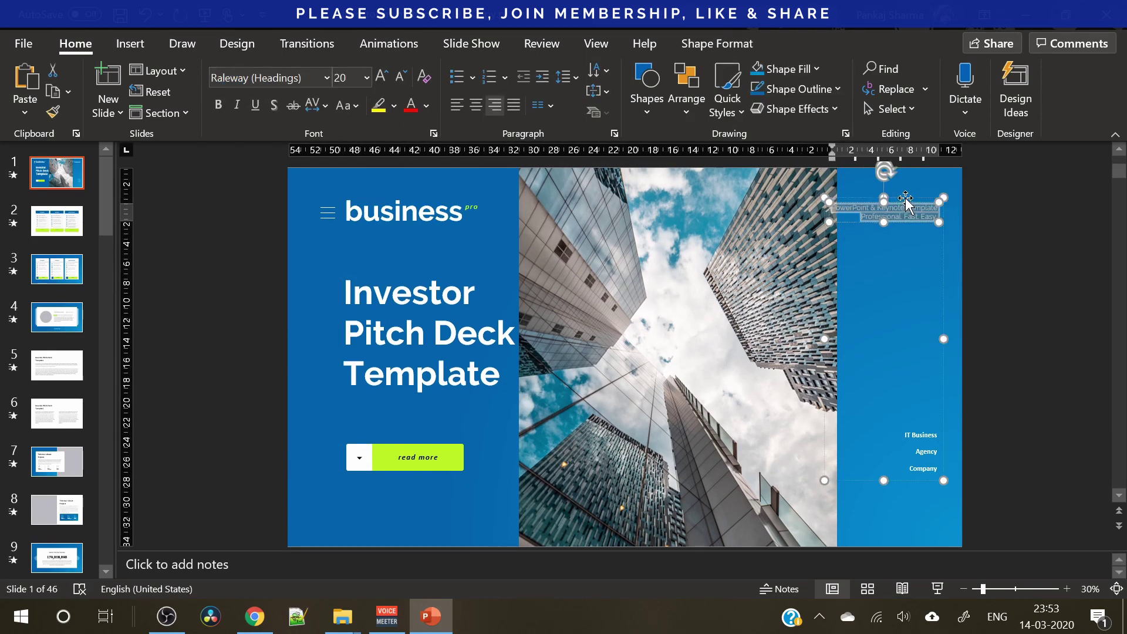
{"action": "left_click_drag", "start_coordinate": [903, 199], "coordinate": [910, 197]}
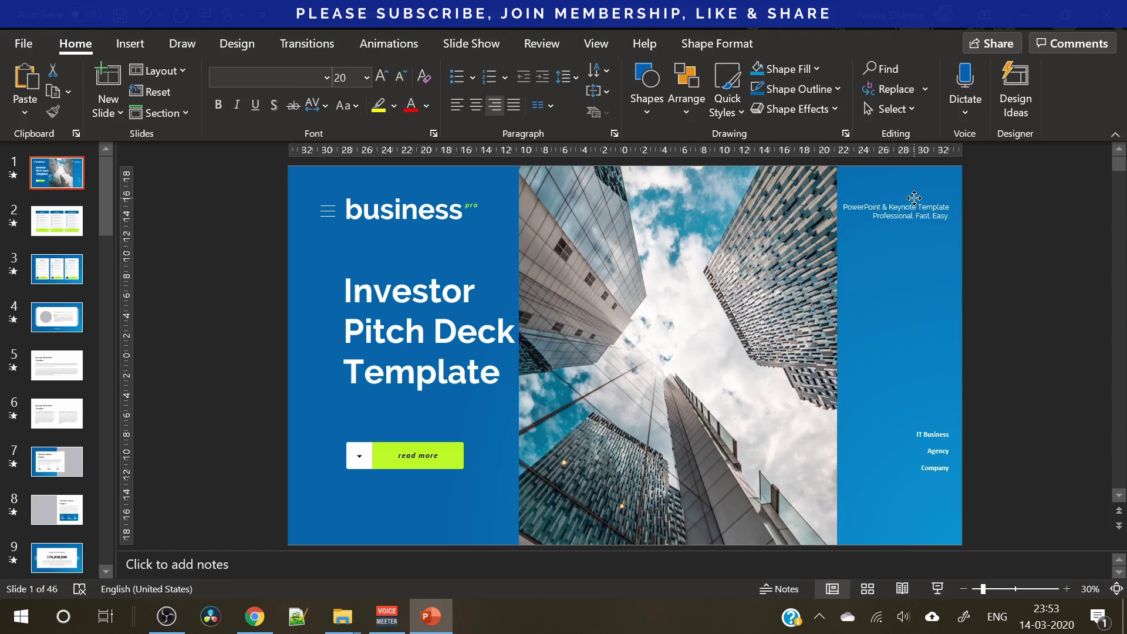
{"action": "left_click", "coordinate": [920, 293]}
{"action": "left_click", "coordinate": [932, 452]}
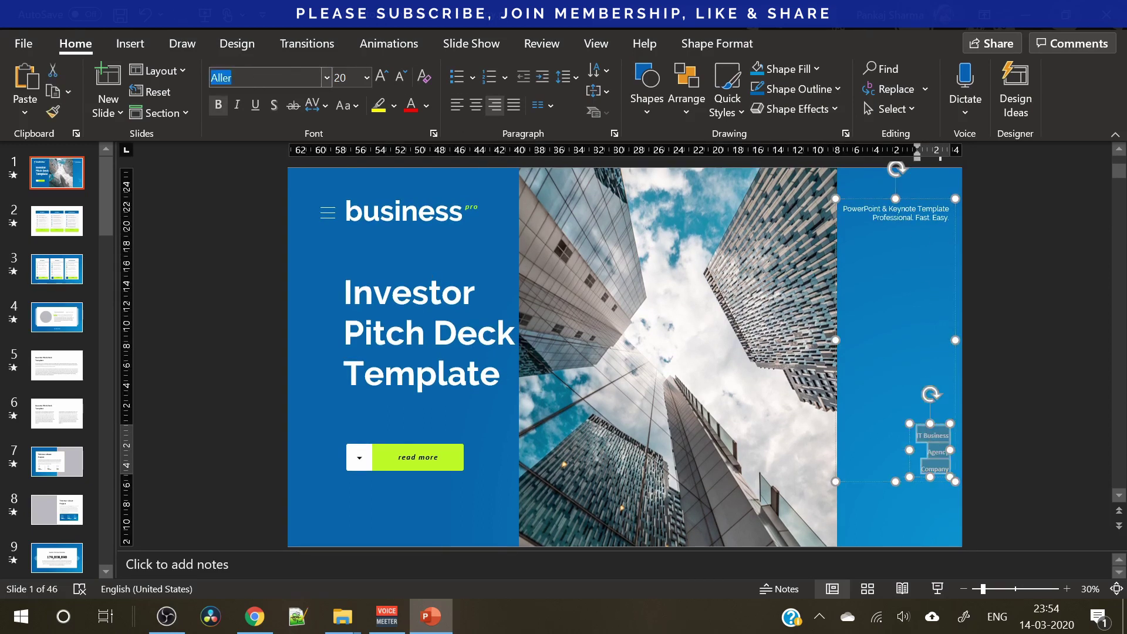
{"action": "key", "text": "Return"}
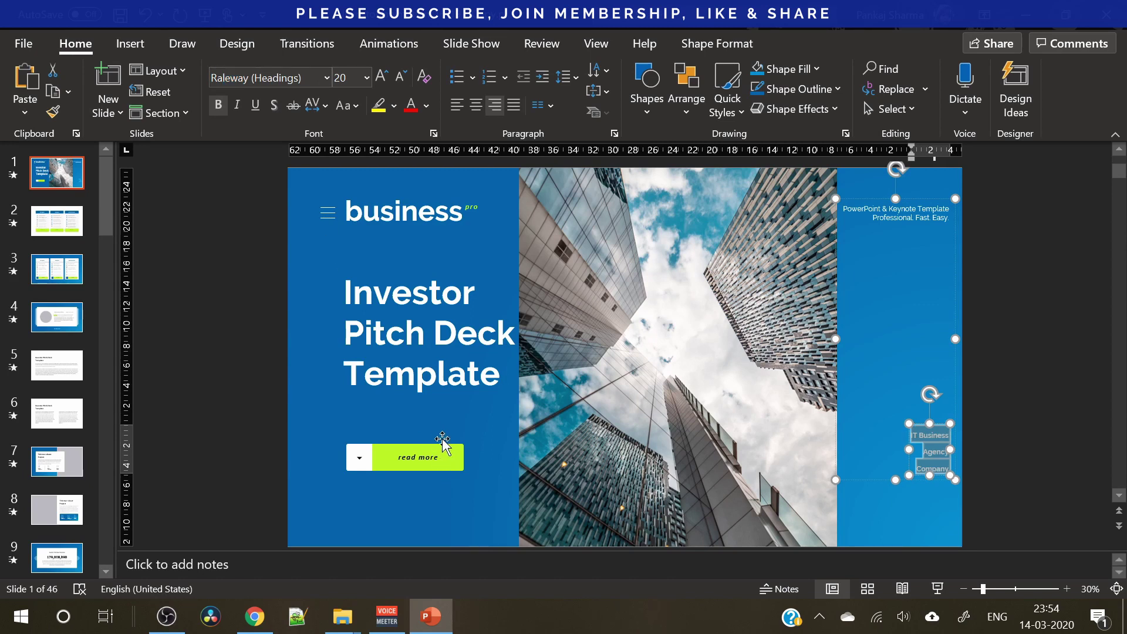
{"action": "left_click", "coordinate": [434, 211]}
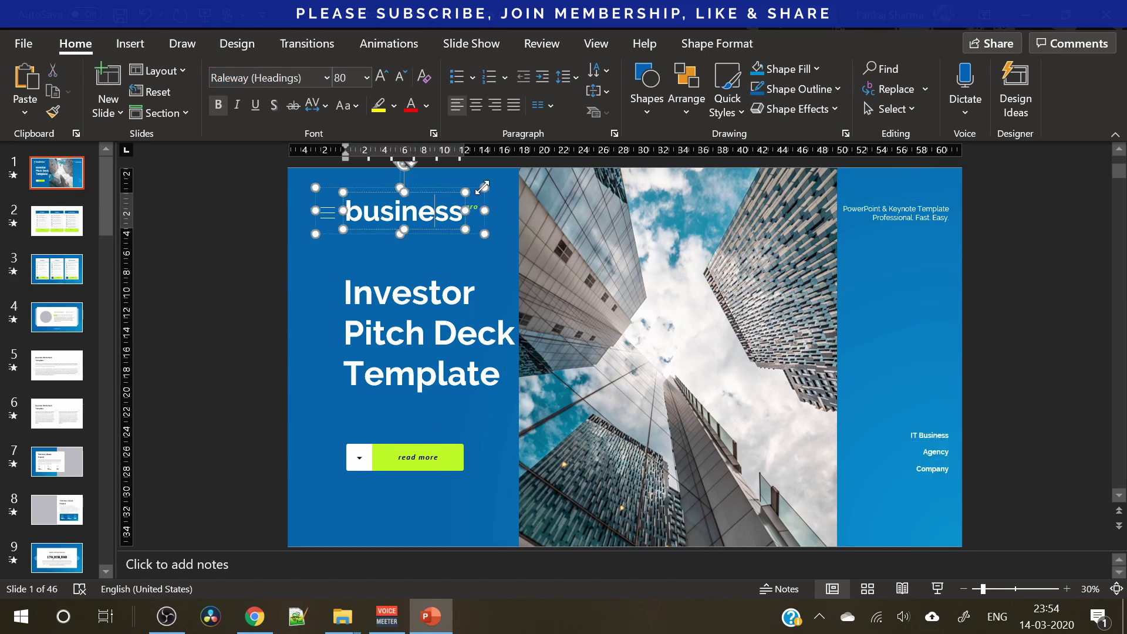
{"action": "key", "text": "Escape"}
{"action": "key", "text": "ctrl+a"}
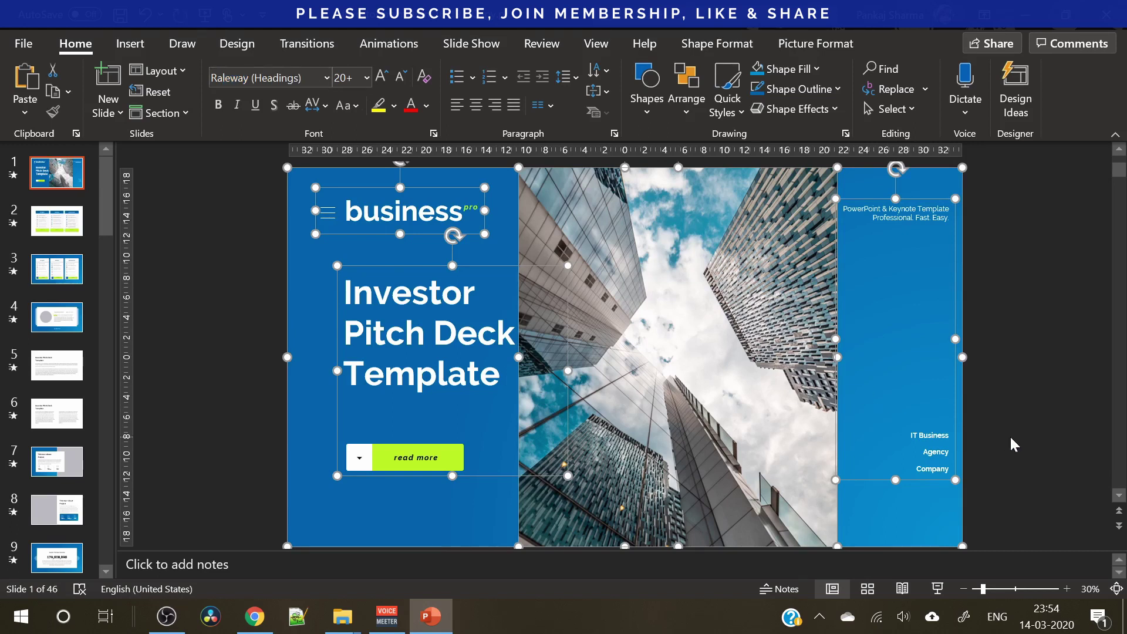
{"action": "left_click", "coordinate": [1026, 447]}
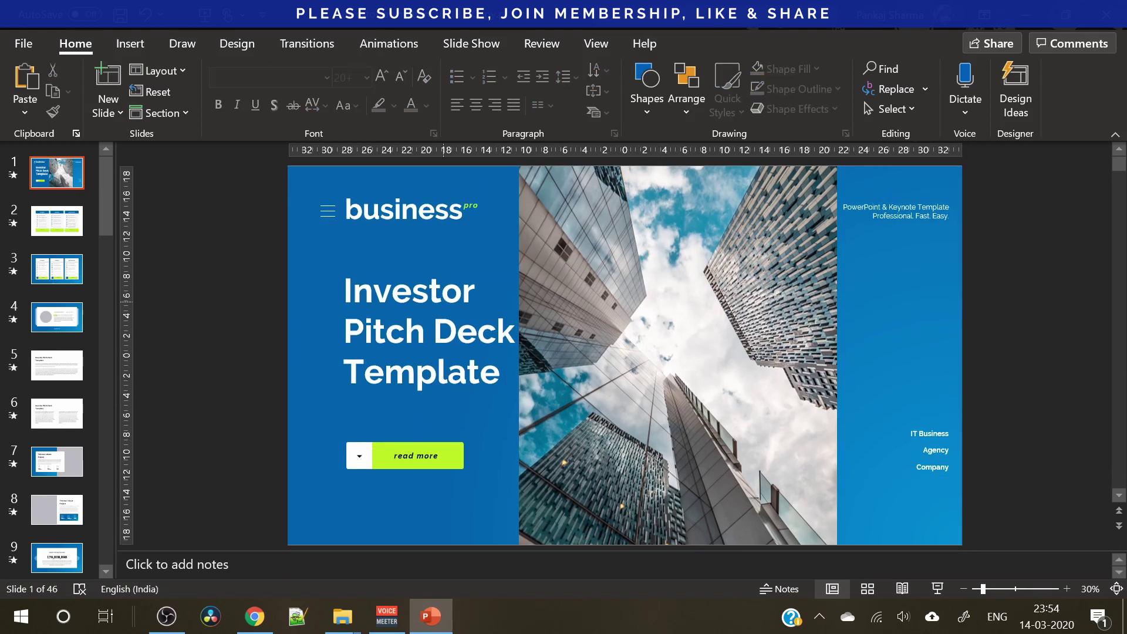
- Open the gradient fill settings of the full-slide background shape
{"action": "left_click", "coordinate": [425, 332]}
{"action": "left_click", "coordinate": [317, 293]}
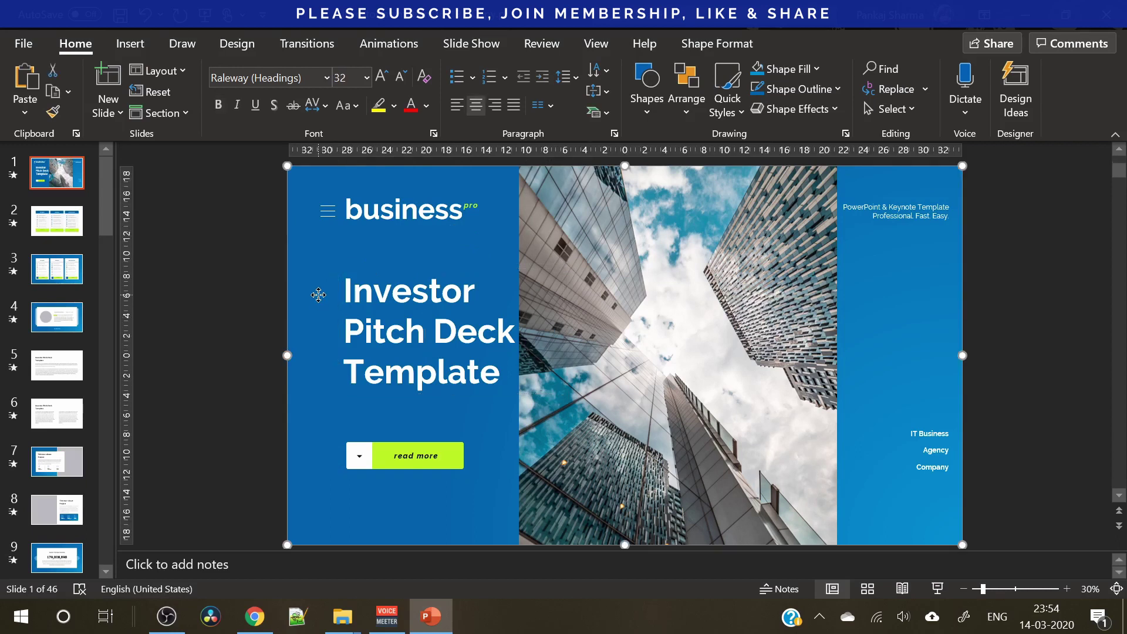
{"action": "right_click", "coordinate": [319, 293]}
{"action": "left_click", "coordinate": [390, 562]}
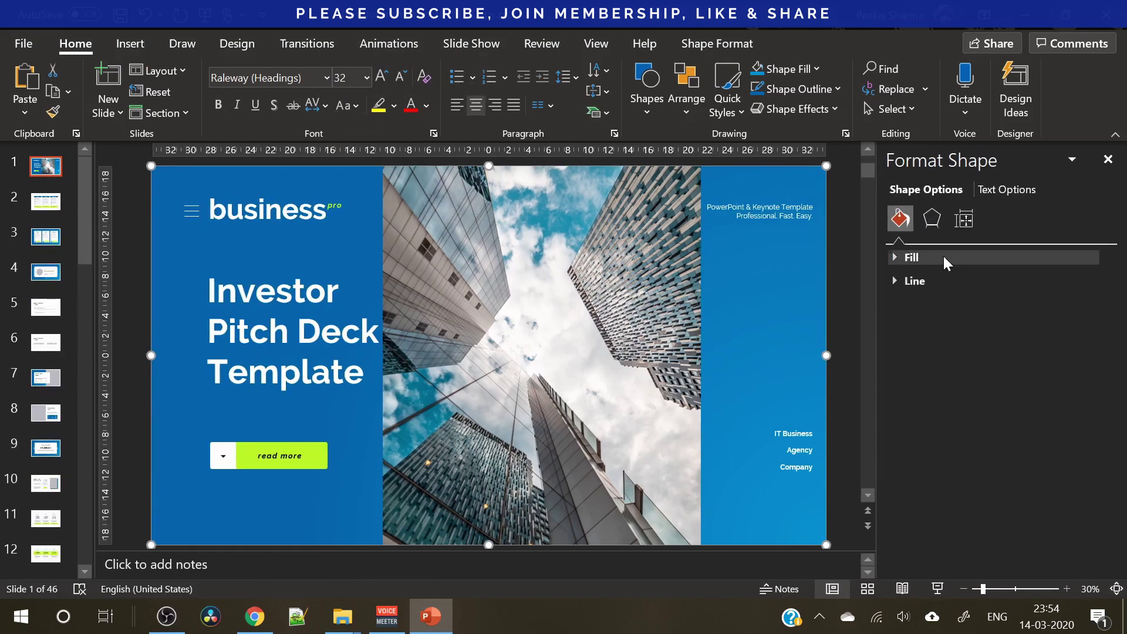
{"action": "left_click", "coordinate": [939, 255]}
{"action": "scroll", "coordinate": [998, 381], "scroll_direction": "down", "scroll_amount": 3}
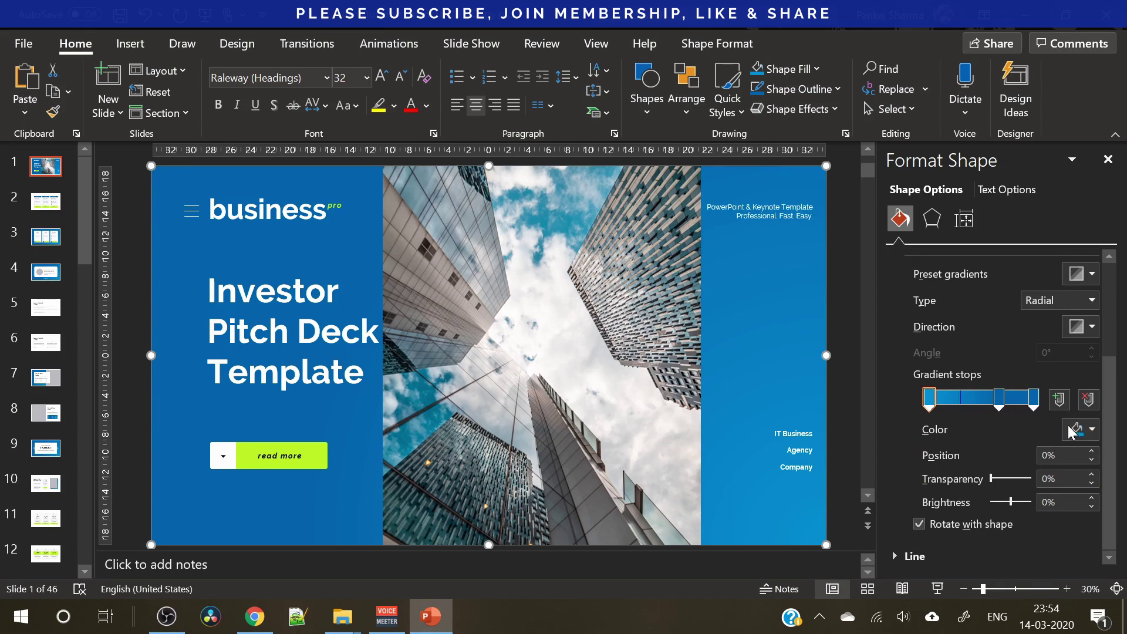
- Lighten two gradient stops to brighter cyan-blue custom colours
{"action": "left_click", "coordinate": [1090, 429]}
{"action": "left_click", "coordinate": [1035, 393]}
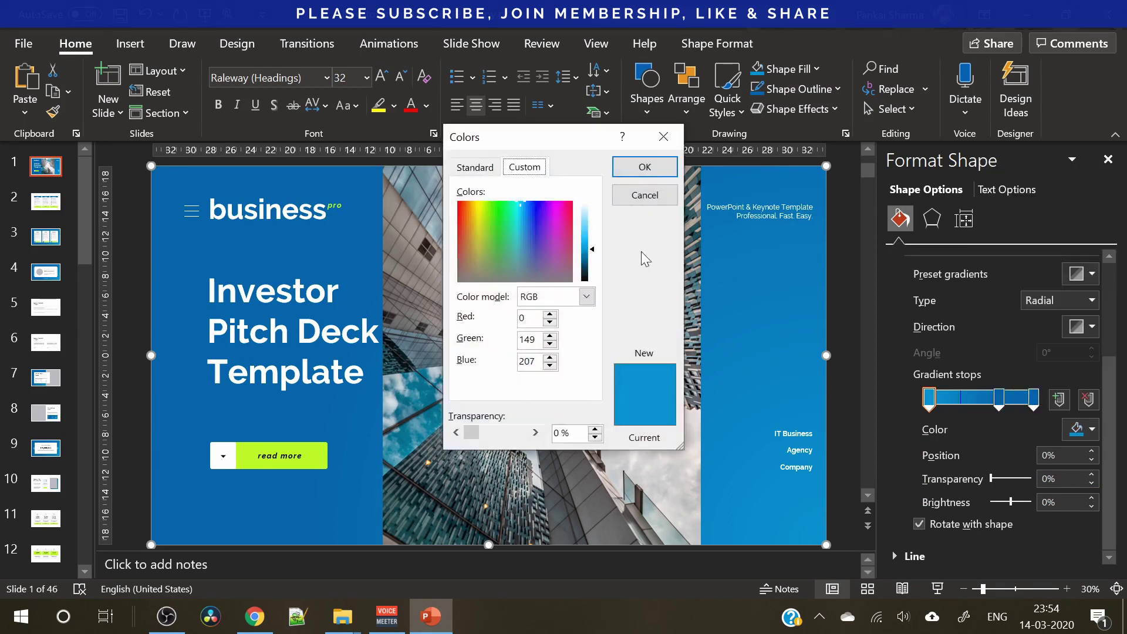
{"action": "left_click_drag", "start_coordinate": [593, 247], "coordinate": [594, 249]}
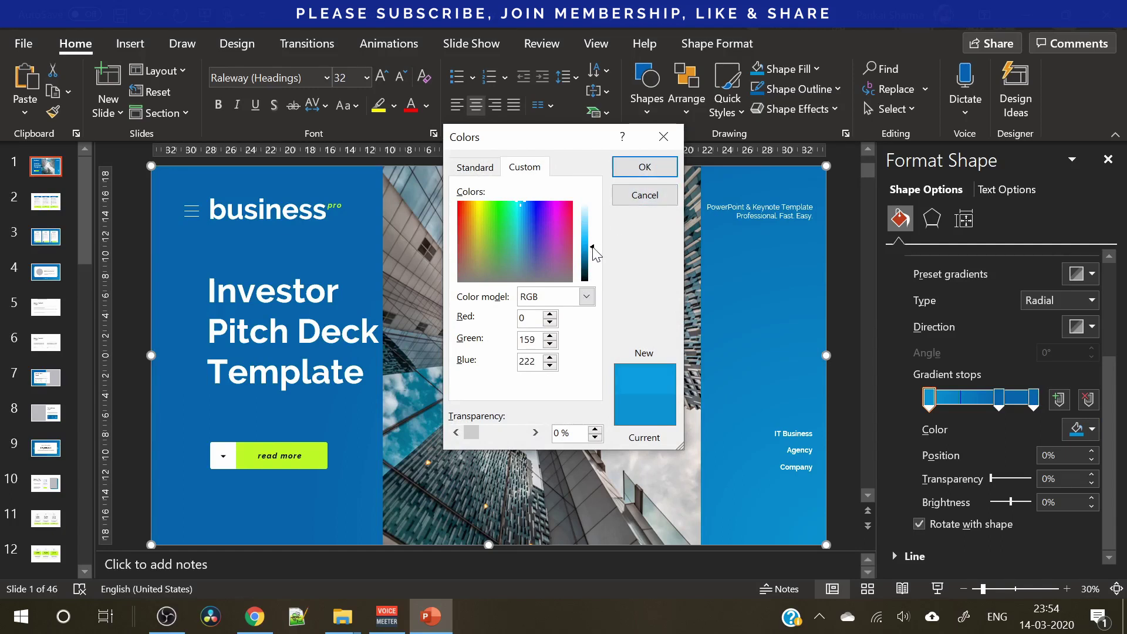
{"action": "left_click", "coordinate": [629, 202]}
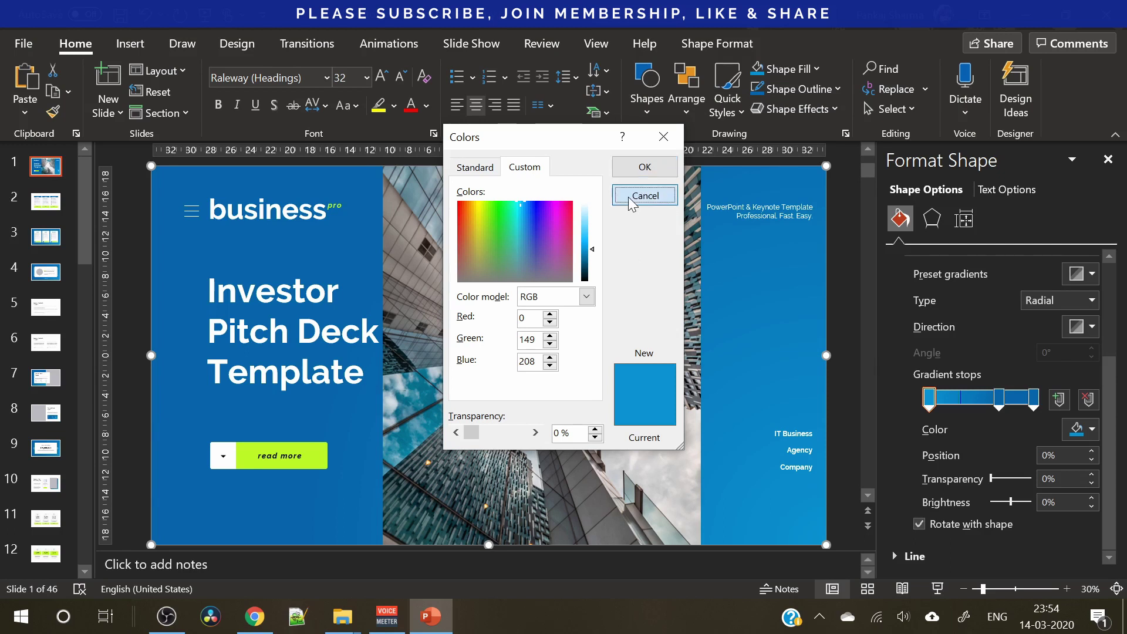
{"action": "left_click", "coordinate": [592, 249]}
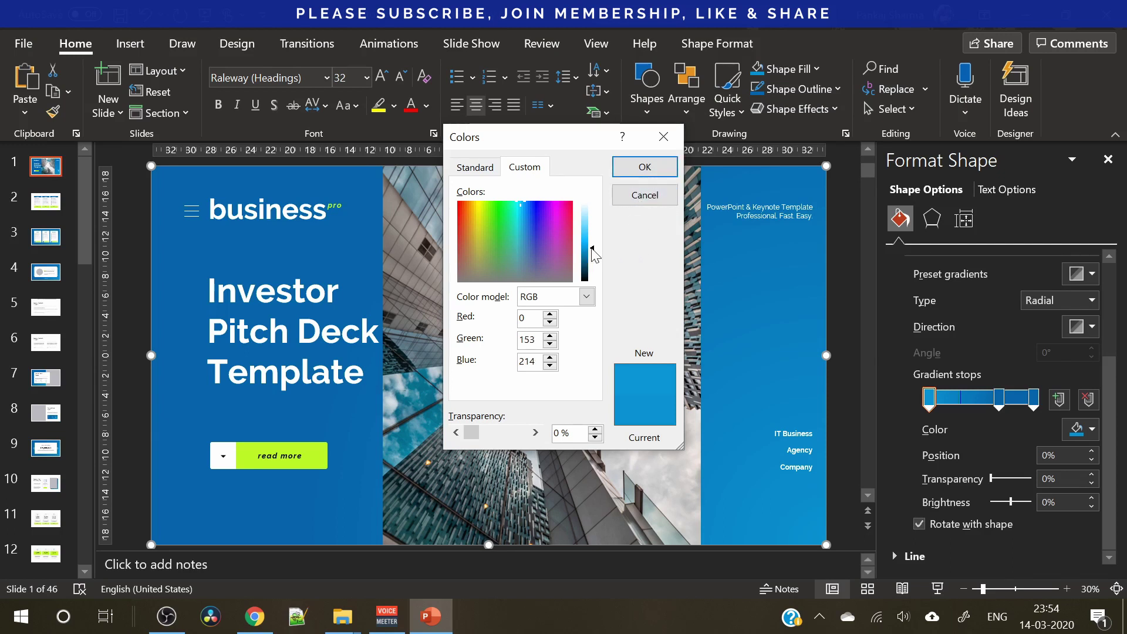
{"action": "left_click_drag", "start_coordinate": [591, 248], "coordinate": [591, 246]}
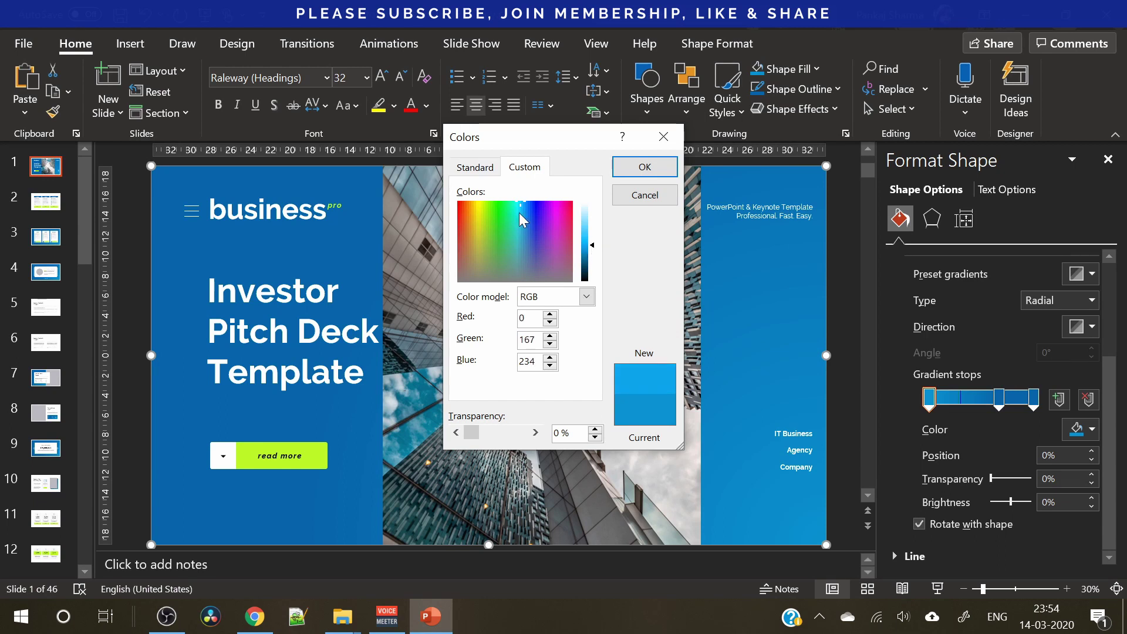
{"action": "left_click_drag", "start_coordinate": [523, 210], "coordinate": [520, 209]}
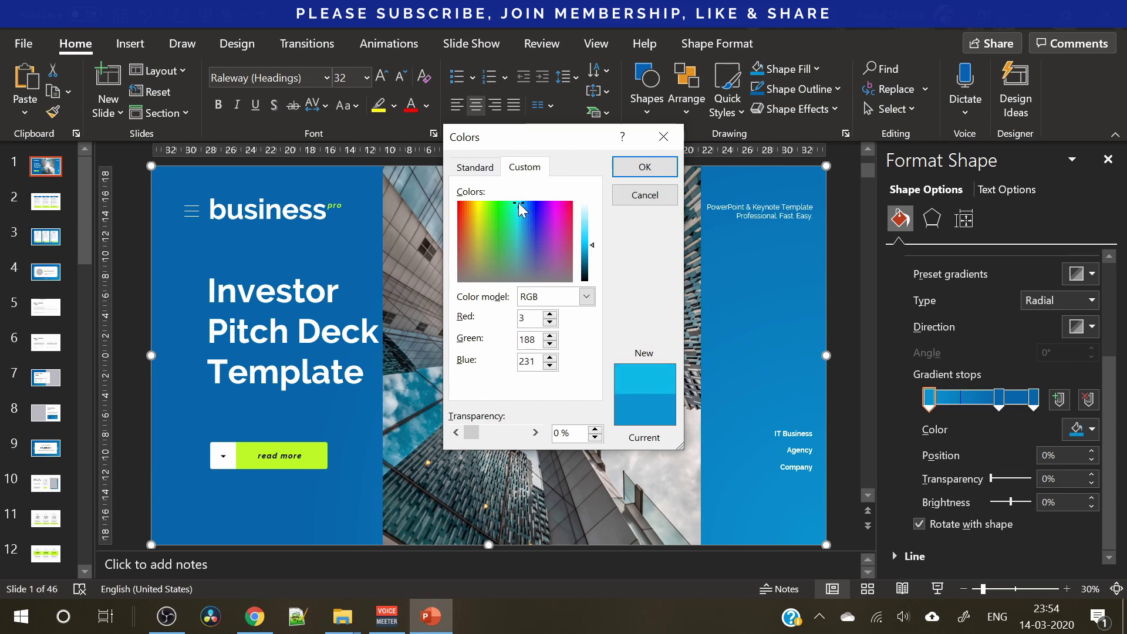
{"action": "left_click", "coordinate": [623, 170]}
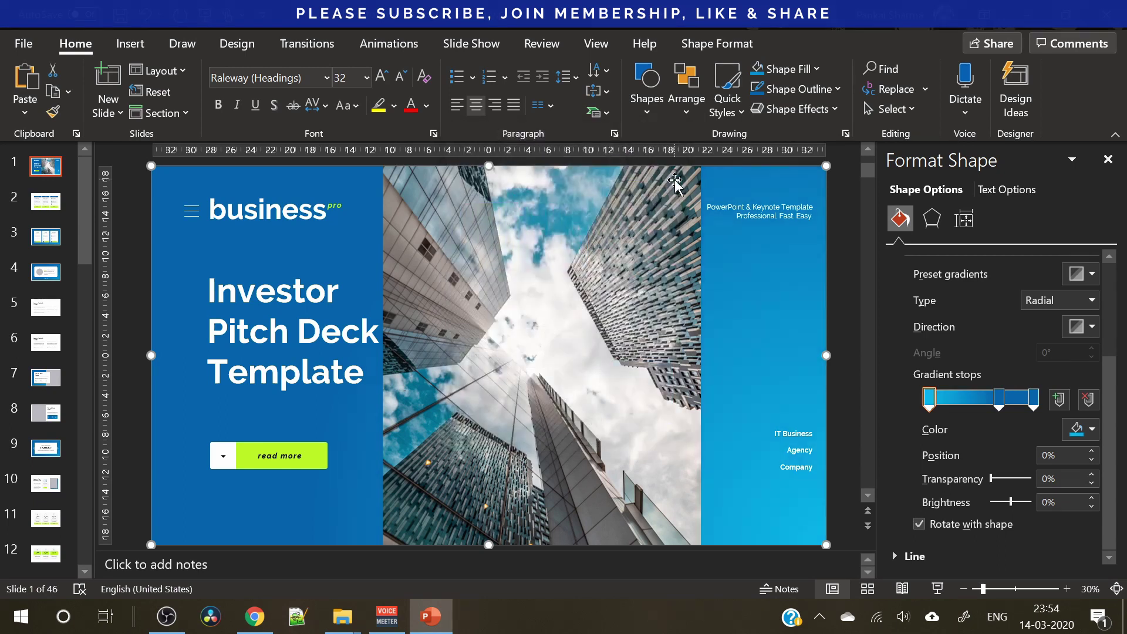
{"action": "left_click", "coordinate": [988, 397]}
{"action": "left_click", "coordinate": [1083, 428]}
{"action": "left_click", "coordinate": [1022, 388]}
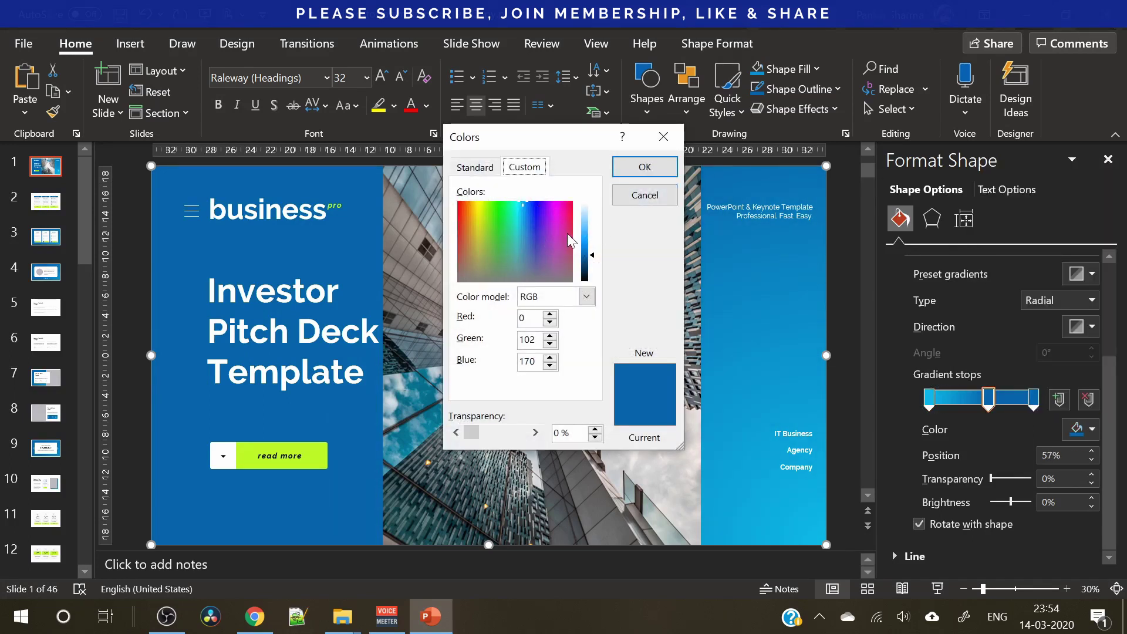
{"action": "left_click_drag", "start_coordinate": [593, 260], "coordinate": [593, 244]}
{"action": "left_click", "coordinate": [644, 169]}
- Change the gradient from radial to Linear at 45° and shift one stop along the bar
{"action": "left_click", "coordinate": [1087, 300]}
{"action": "left_click", "coordinate": [1039, 320]}
{"action": "left_click", "coordinate": [1083, 327]}
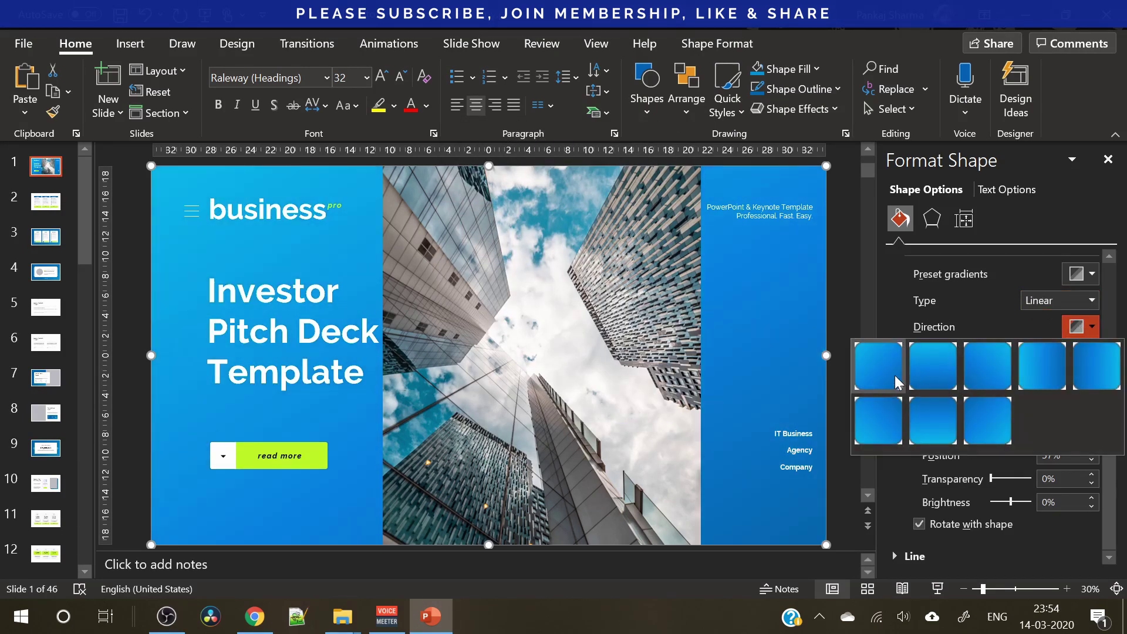
{"action": "left_click", "coordinate": [876, 374]}
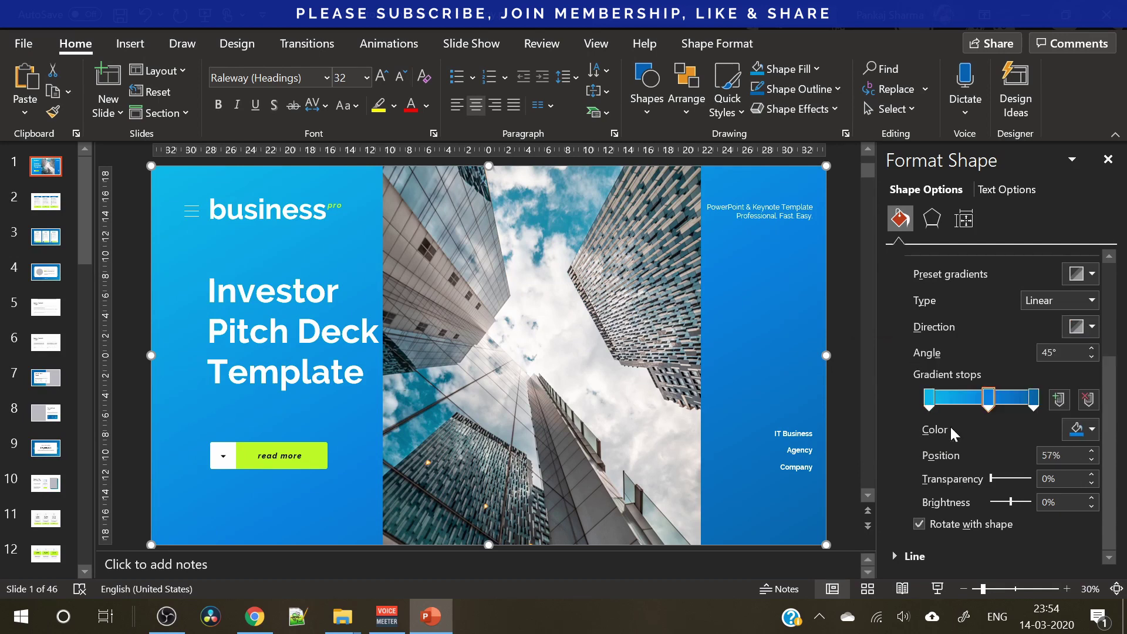
{"action": "left_click_drag", "start_coordinate": [996, 402], "coordinate": [1024, 409]}
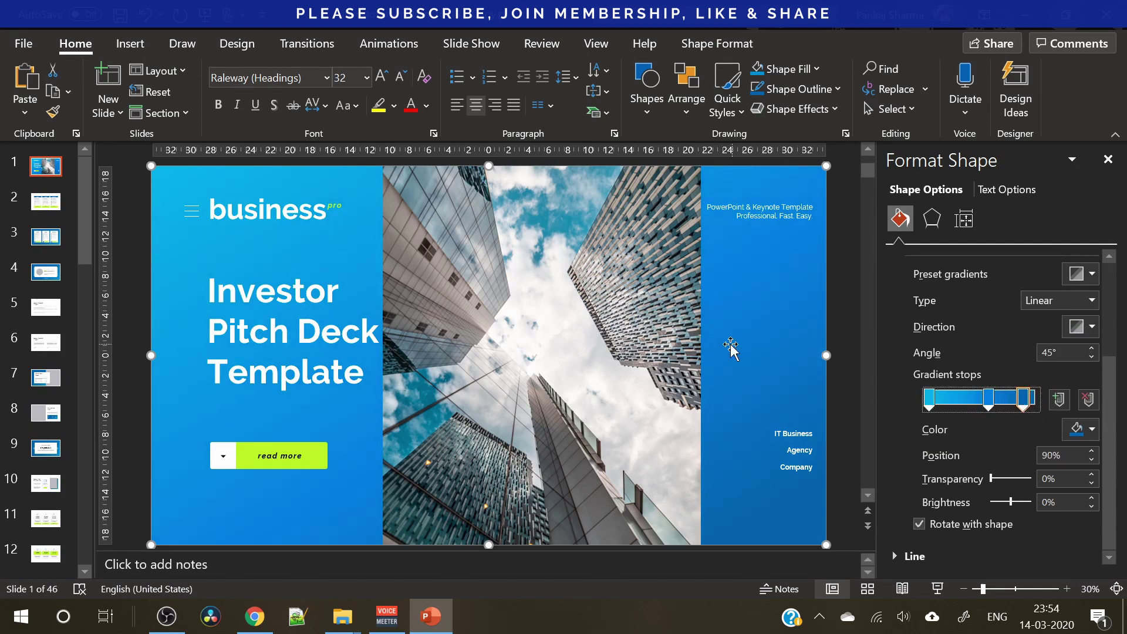
{"action": "left_click", "coordinate": [621, 353]}
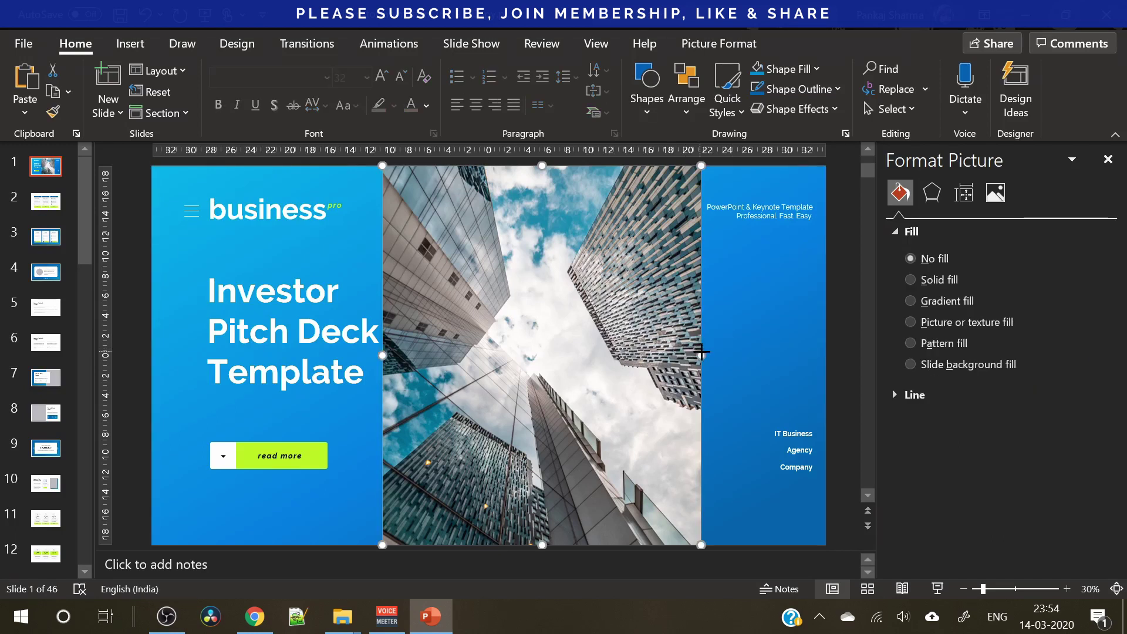
- Restore the accidentally deleted building photo and shift it slightly to the right
{"action": "key", "text": "Delete"}
{"action": "key", "text": "ctrl+z"}
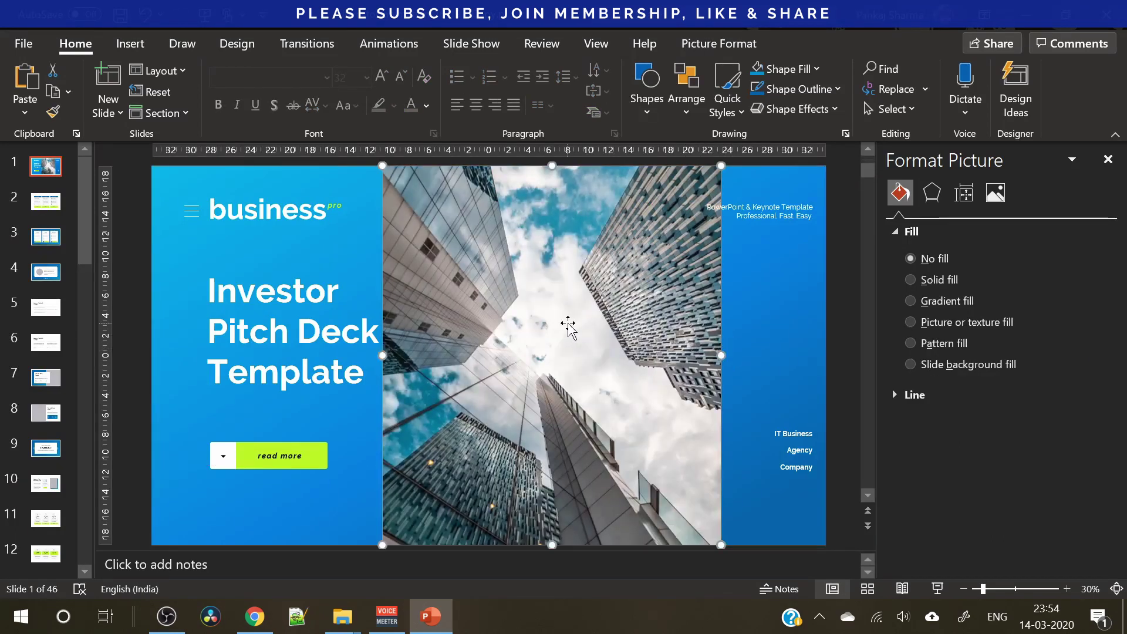
{"action": "left_click_drag", "start_coordinate": [568, 325], "coordinate": [578, 322]}
{"action": "left_click", "coordinate": [829, 254]}
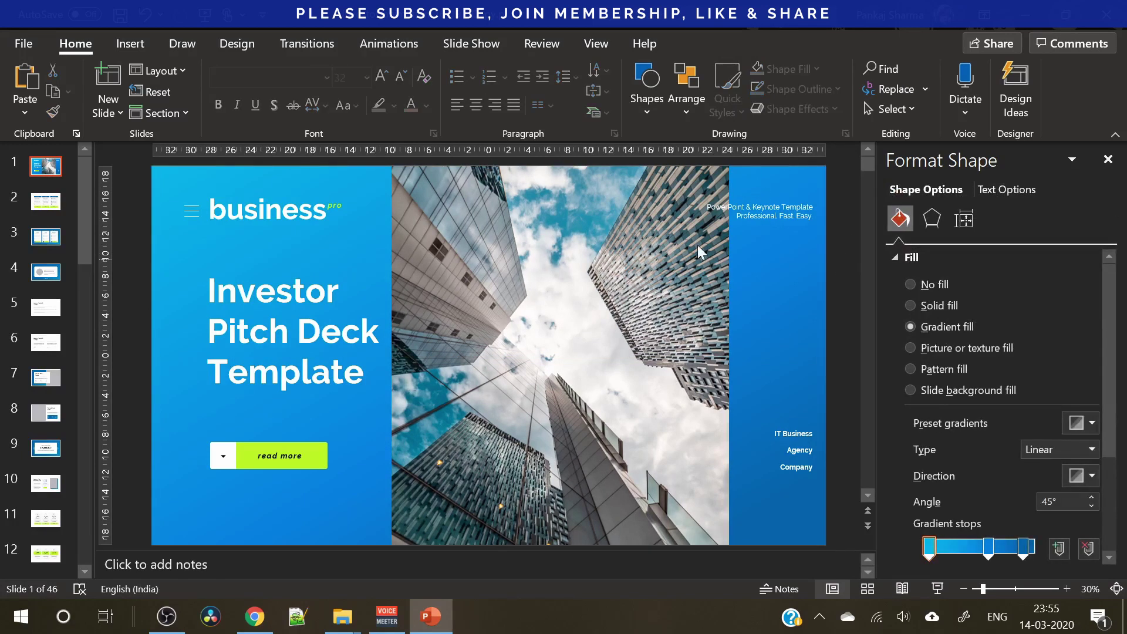
{"action": "left_click", "coordinate": [299, 211]}
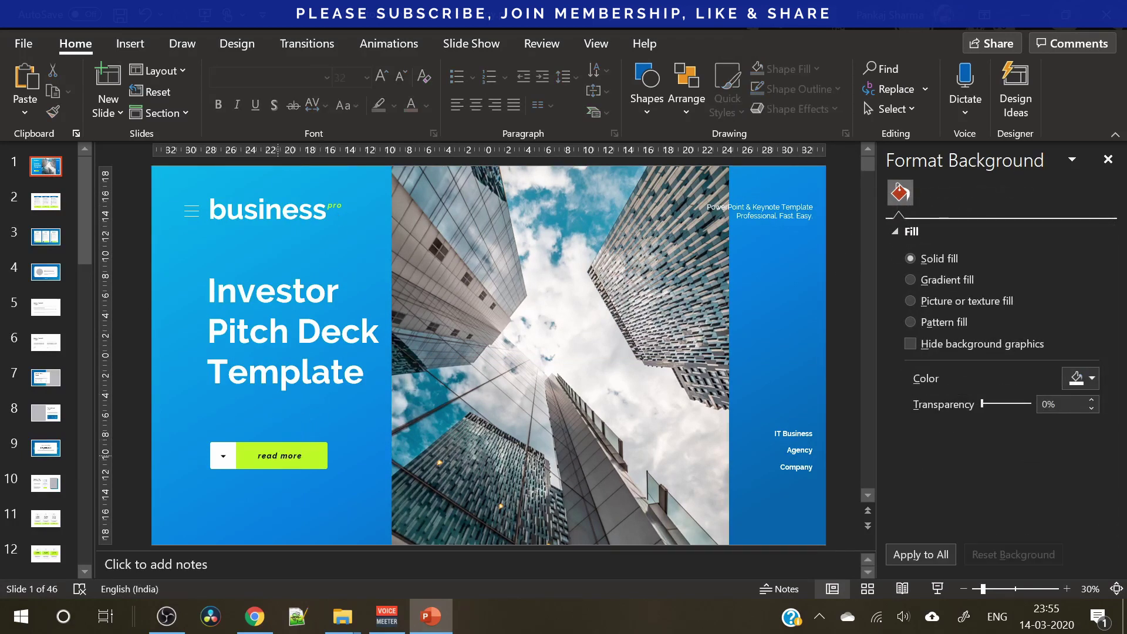
- Make the button label non-italic UPPERCASE 'READ MORE' with Loose spacing, centred on the button
{"action": "left_click", "coordinate": [282, 458]}
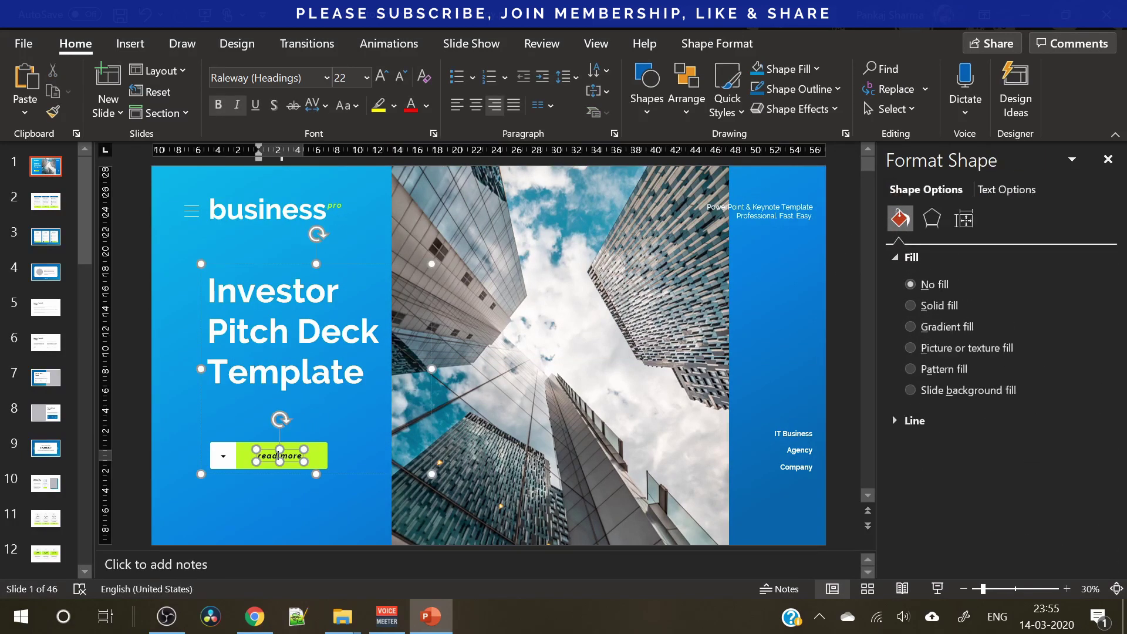
{"action": "left_click", "coordinate": [236, 105]}
{"action": "left_click", "coordinate": [356, 107]}
{"action": "left_click", "coordinate": [371, 180]}
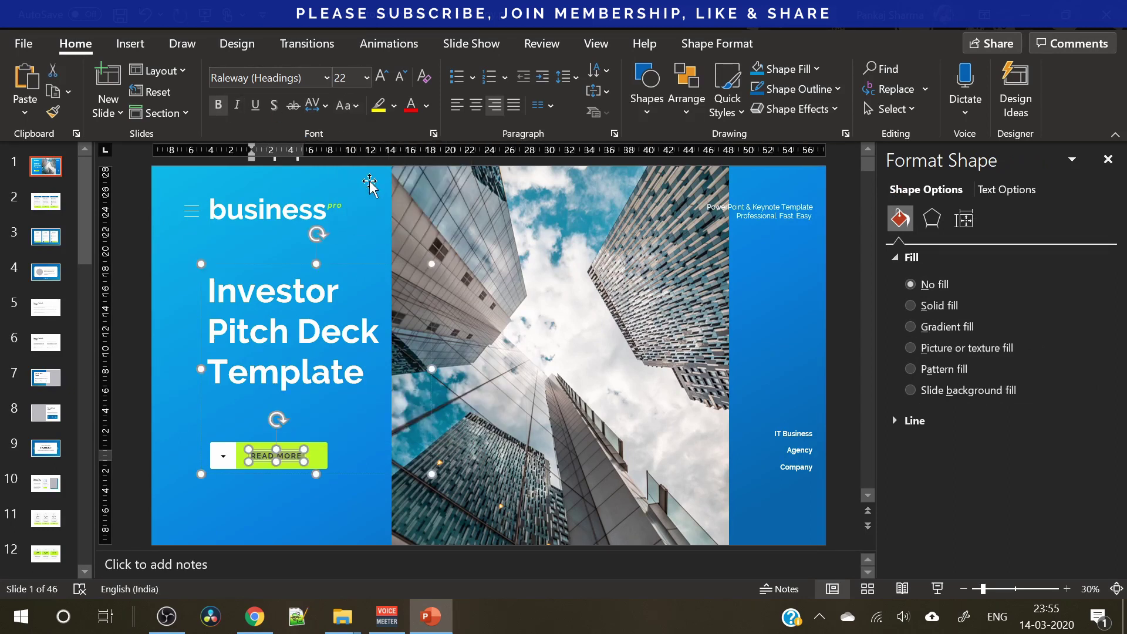
{"action": "left_click", "coordinate": [305, 107]}
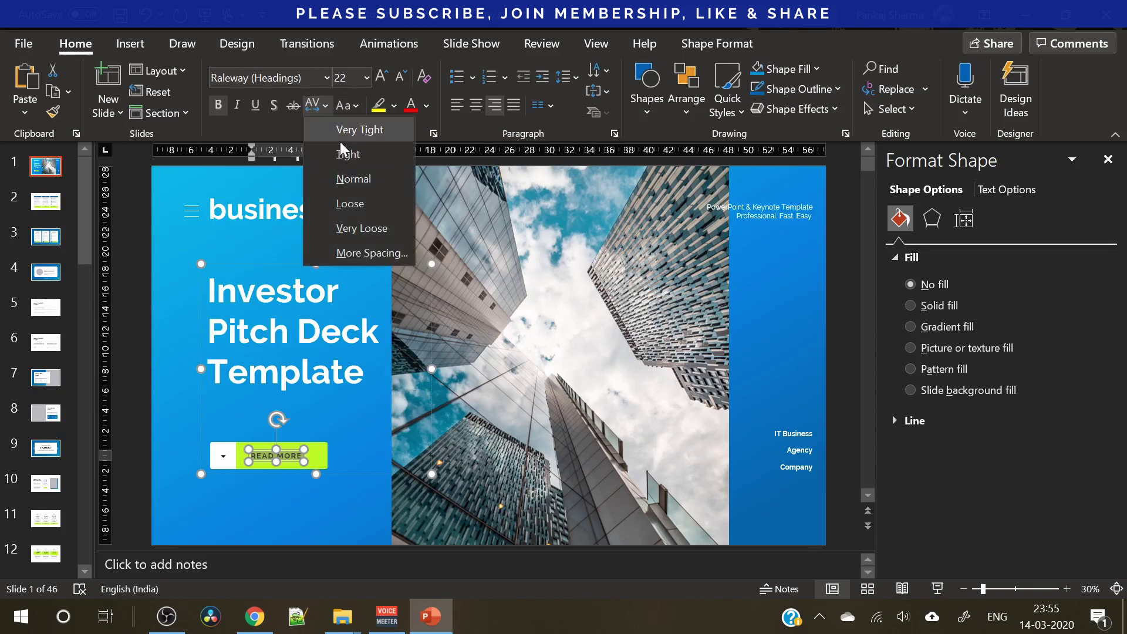
{"action": "left_click", "coordinate": [349, 205]}
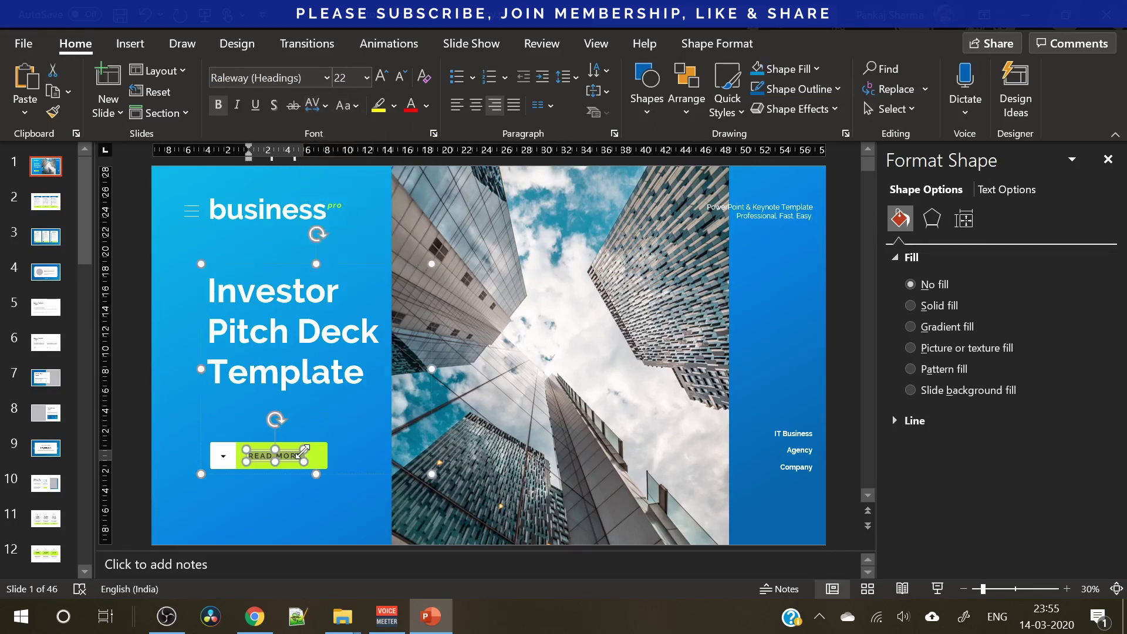
{"action": "left_click_drag", "start_coordinate": [295, 452], "coordinate": [298, 451]}
{"action": "left_click", "coordinate": [135, 439]}
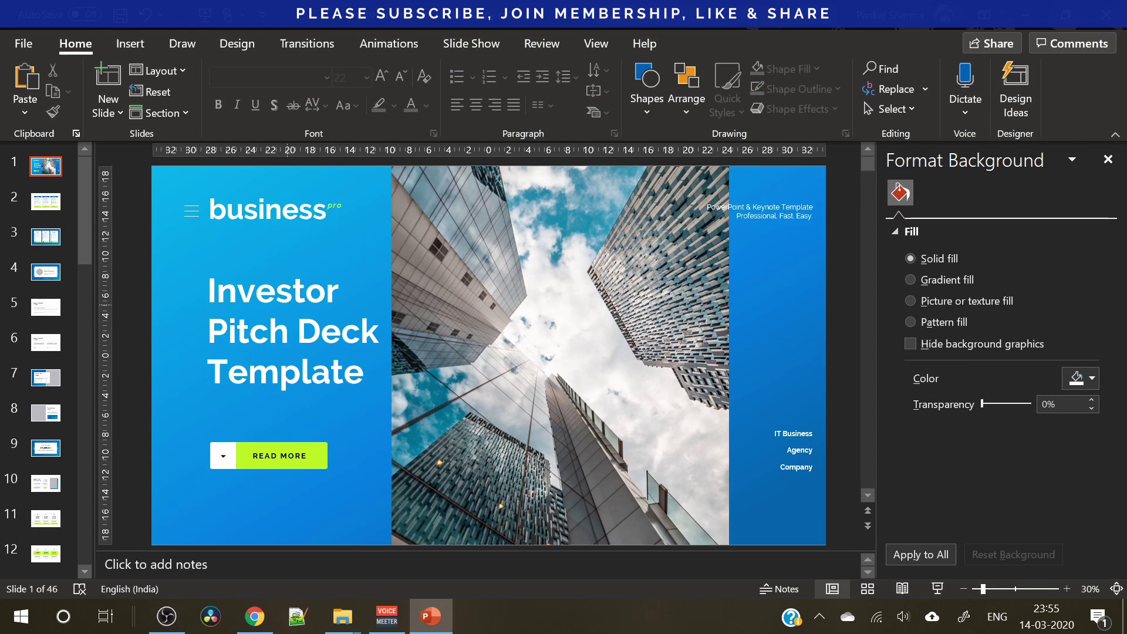
- Restyle the logo word as UPPERCASE 'BUSINESS' with Loose spacing, shrunk to 48 pt
{"action": "double_click", "coordinate": [267, 210]}
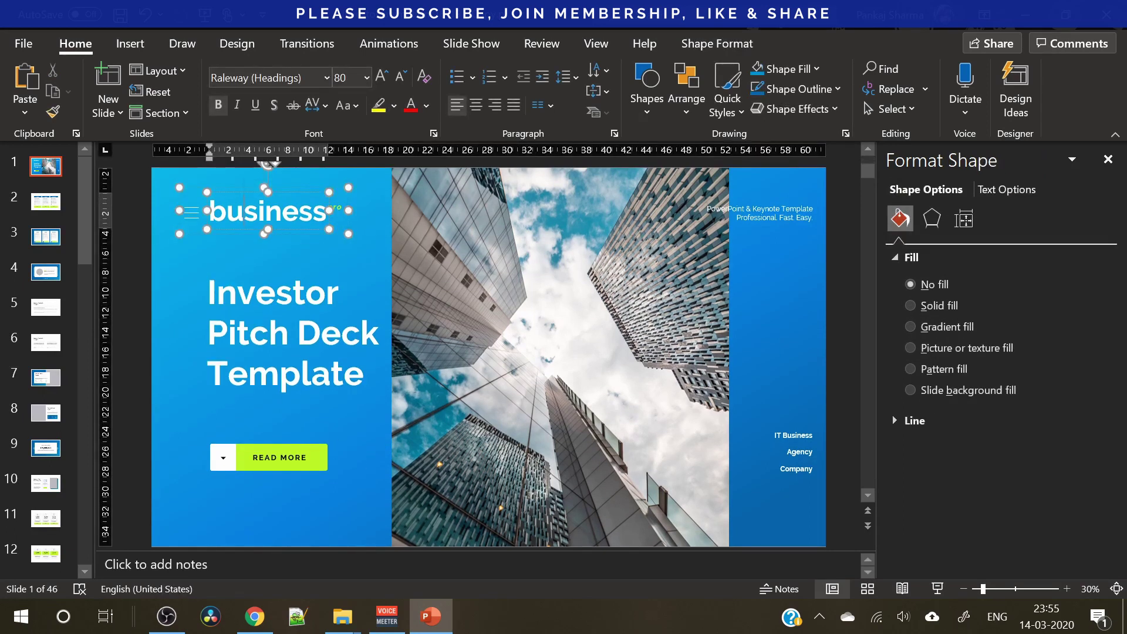
{"action": "left_click", "coordinate": [402, 76]}
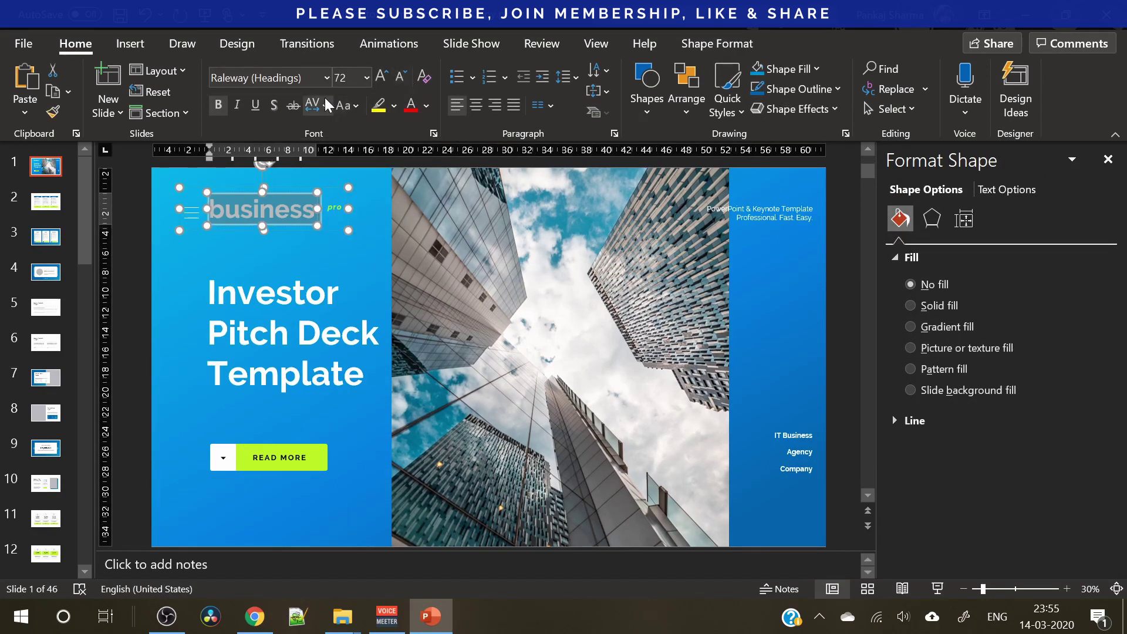
{"action": "left_click", "coordinate": [344, 107]}
{"action": "left_click", "coordinate": [376, 182]}
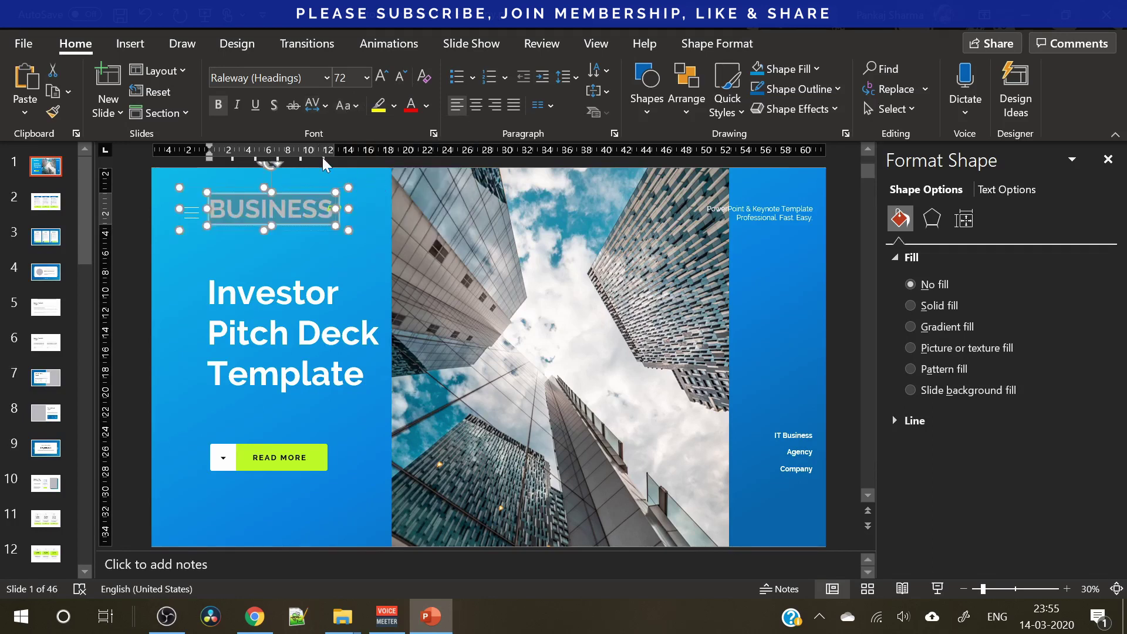
{"action": "left_click", "coordinate": [316, 105]}
{"action": "left_click", "coordinate": [351, 203]}
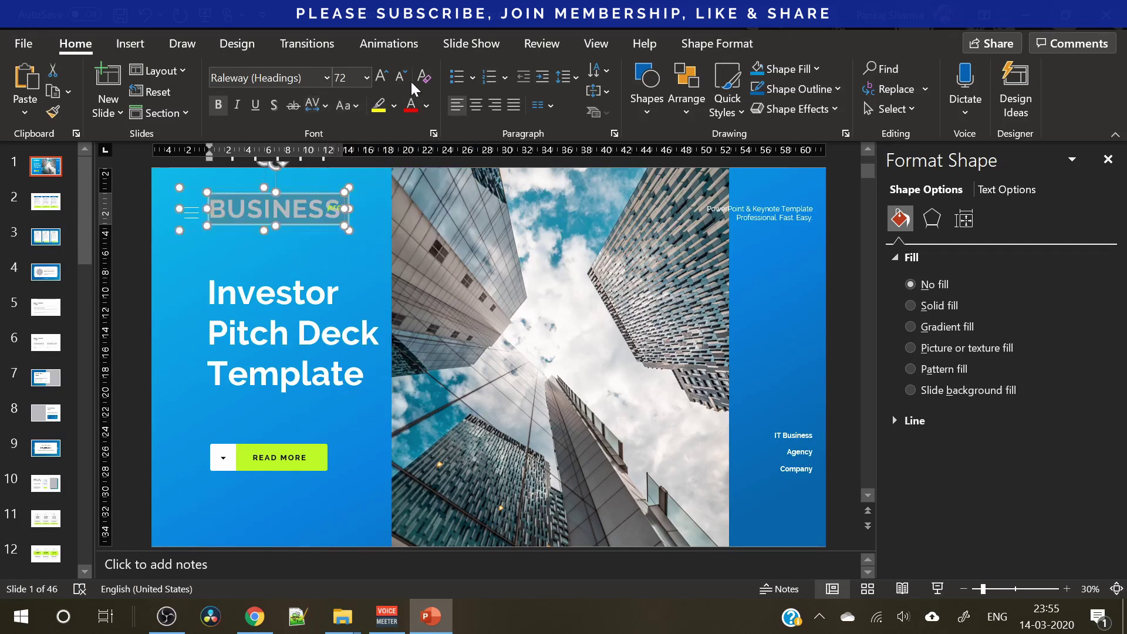
{"action": "left_click", "coordinate": [402, 76]}
{"action": "left_click", "coordinate": [402, 77]}
{"action": "left_click", "coordinate": [402, 77]}
{"action": "left_click", "coordinate": [403, 77]}
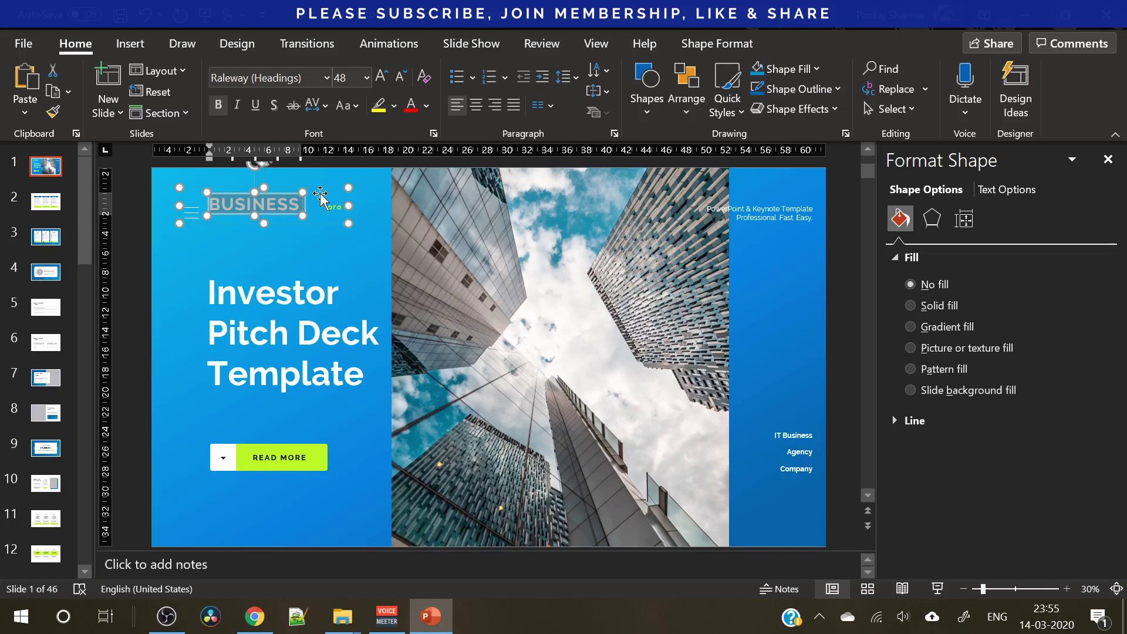
- Move the logo group up and tuck the 'pro' tag right beside BUSINESS
{"action": "left_click", "coordinate": [336, 188]}
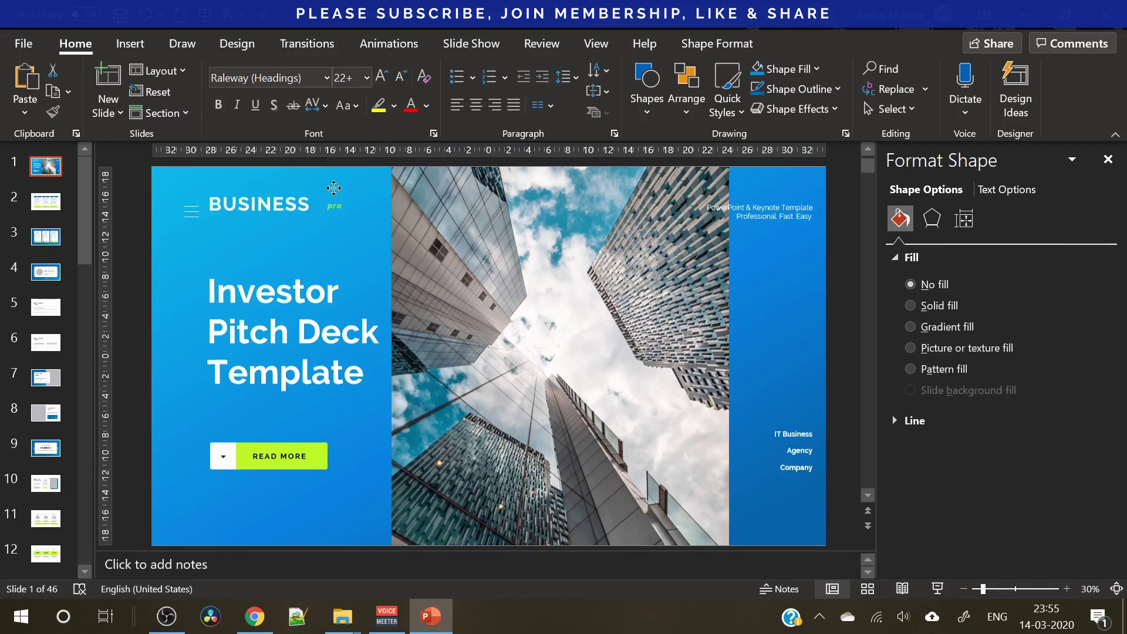
{"action": "left_click_drag", "start_coordinate": [335, 189], "coordinate": [332, 184]}
{"action": "left_click", "coordinate": [296, 193]}
{"action": "key", "text": "ctrl+z"}
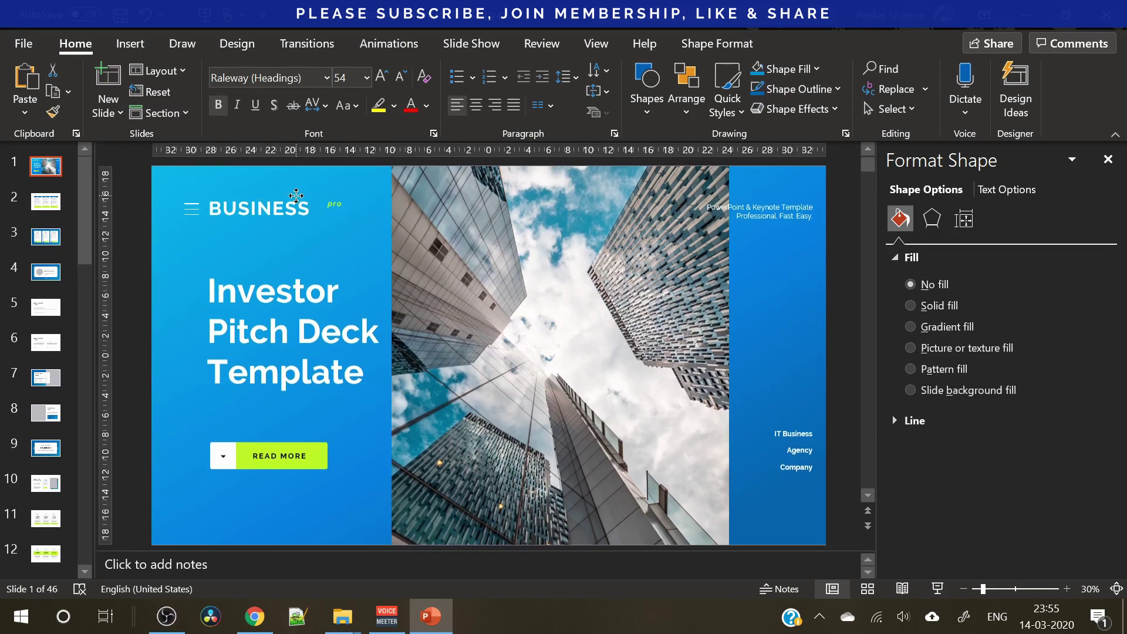
{"action": "left_click", "coordinate": [296, 195]}
{"action": "left_click", "coordinate": [317, 252]}
{"action": "left_click", "coordinate": [328, 196]}
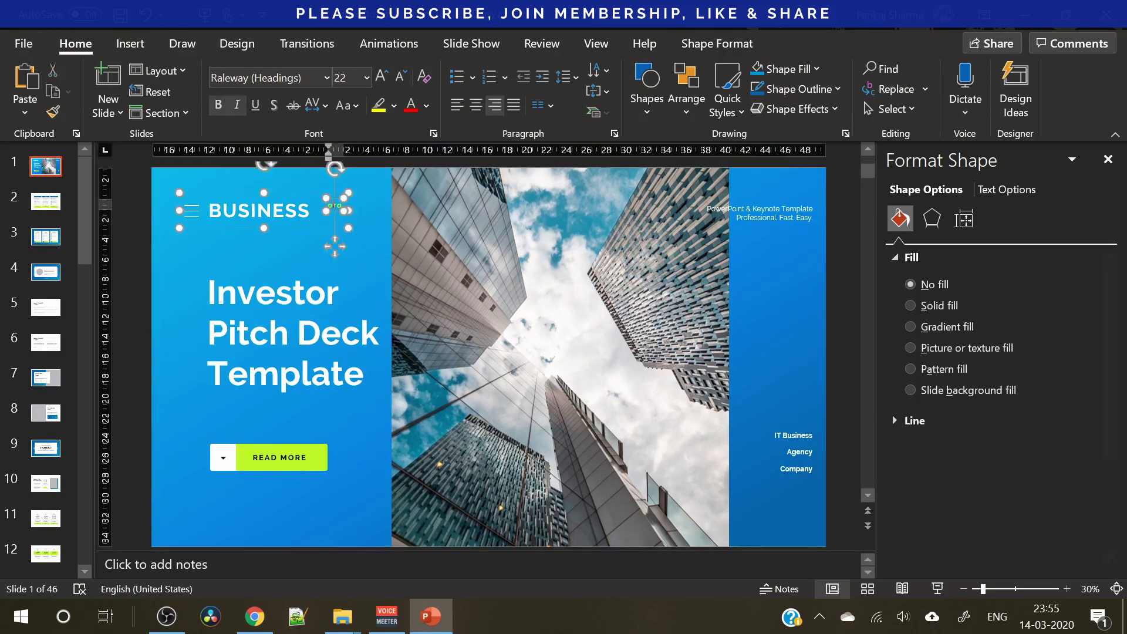
{"action": "left_click", "coordinate": [335, 198]}
{"action": "left_click_drag", "start_coordinate": [334, 197], "coordinate": [323, 198]}
{"action": "left_click", "coordinate": [142, 220]}
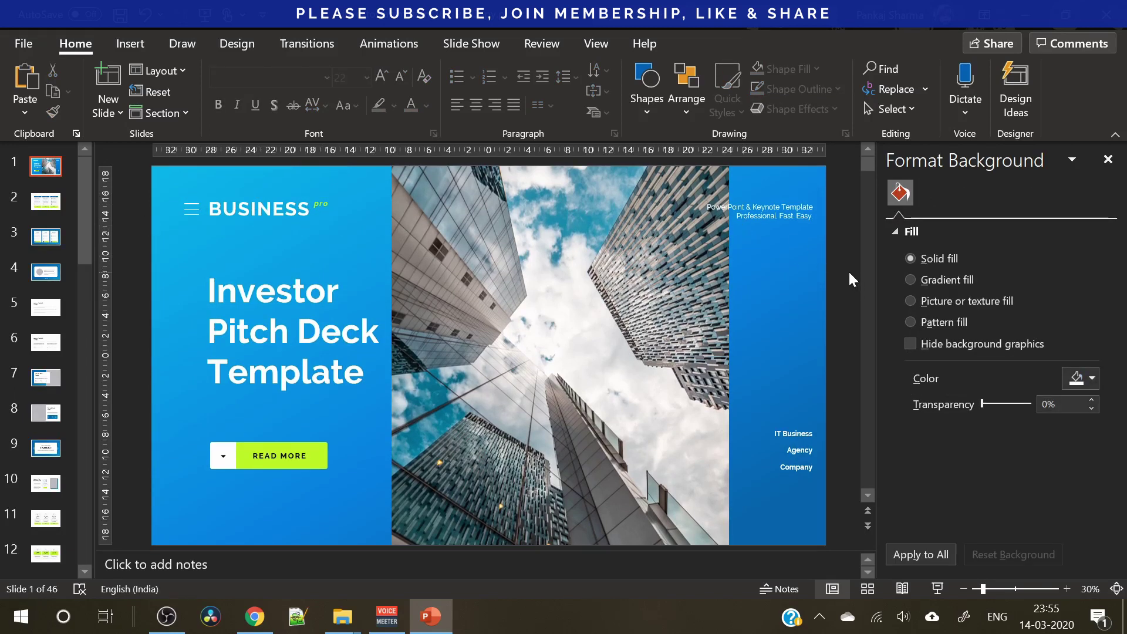
{"action": "left_click", "coordinate": [793, 446]}
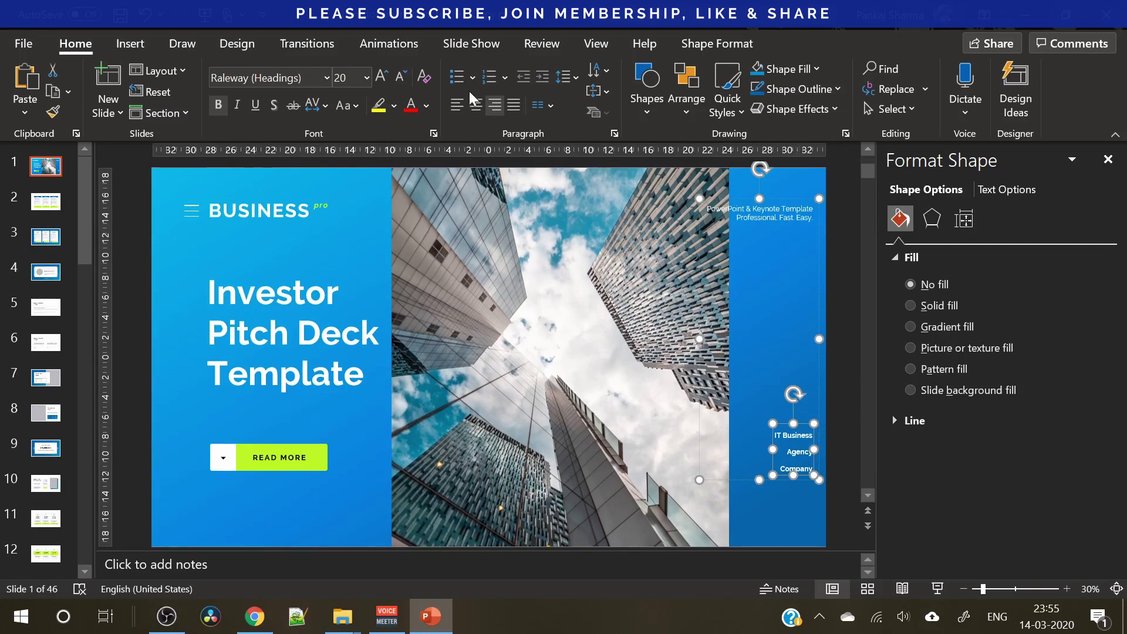
- Make the IT Business / Agency / Company list uppercase with Very Loose spacing
{"action": "left_click", "coordinate": [346, 108]}
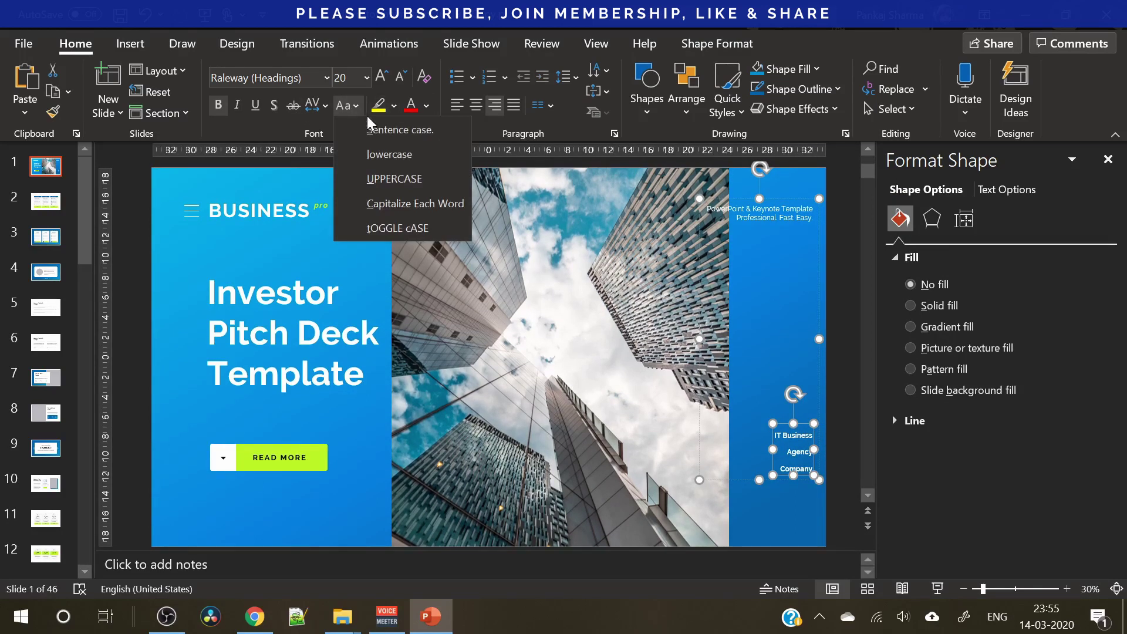
{"action": "left_click", "coordinate": [392, 178]}
{"action": "left_click", "coordinate": [320, 108]}
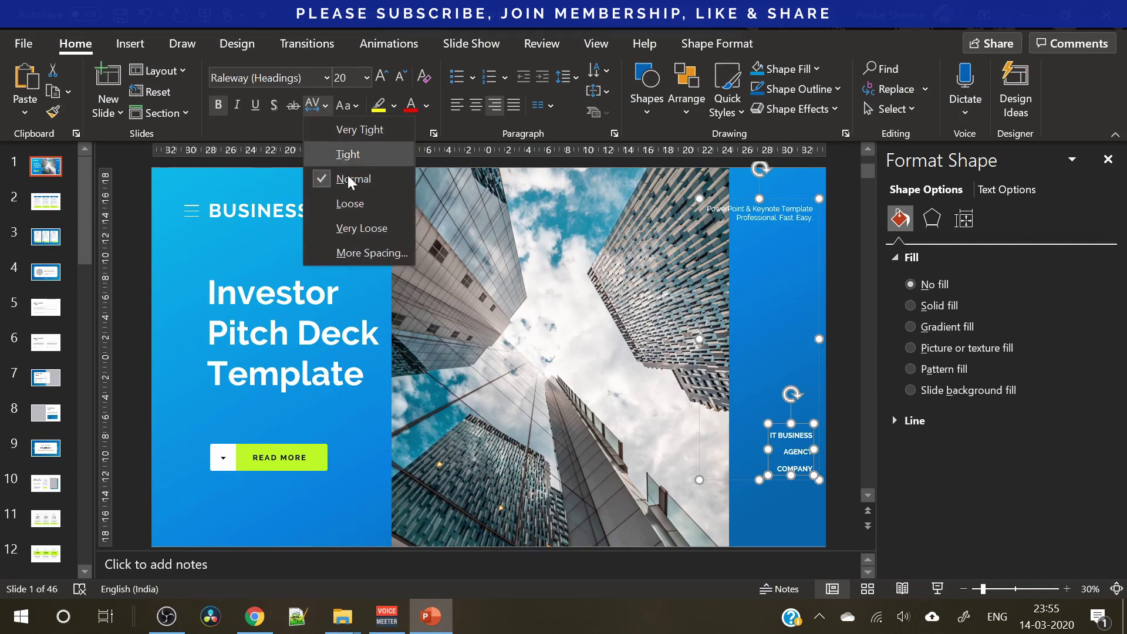
{"action": "left_click", "coordinate": [358, 228]}
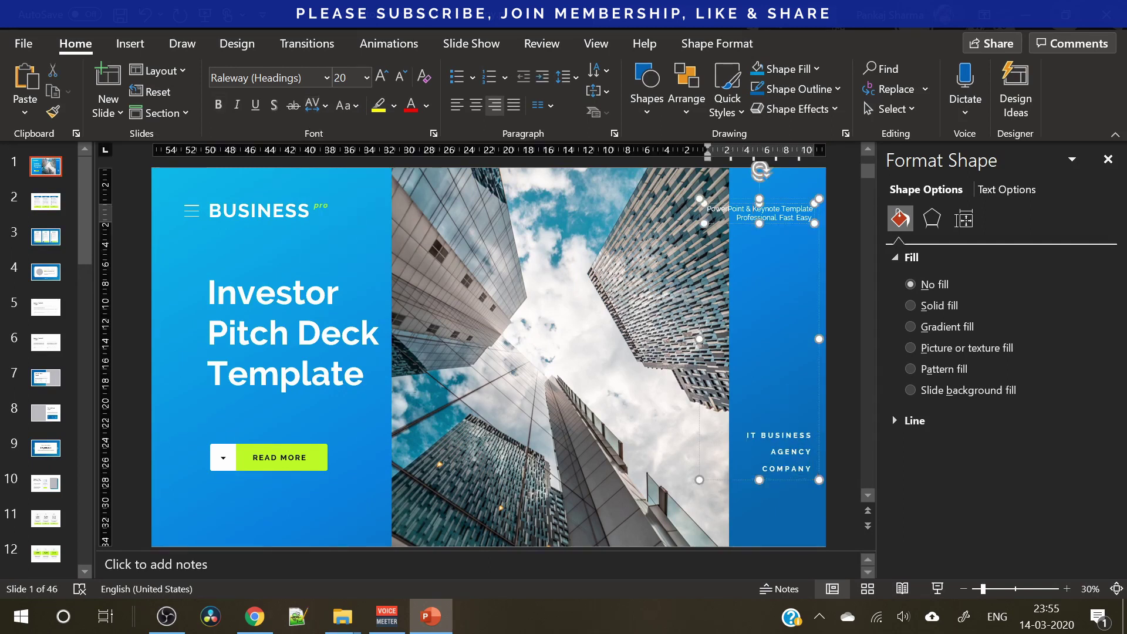
- Enlarge the top-right tagline text to 24 pt
{"action": "left_click_drag", "start_coordinate": [707, 208], "coordinate": [755, 216]}
{"action": "key", "text": "shift+End"}
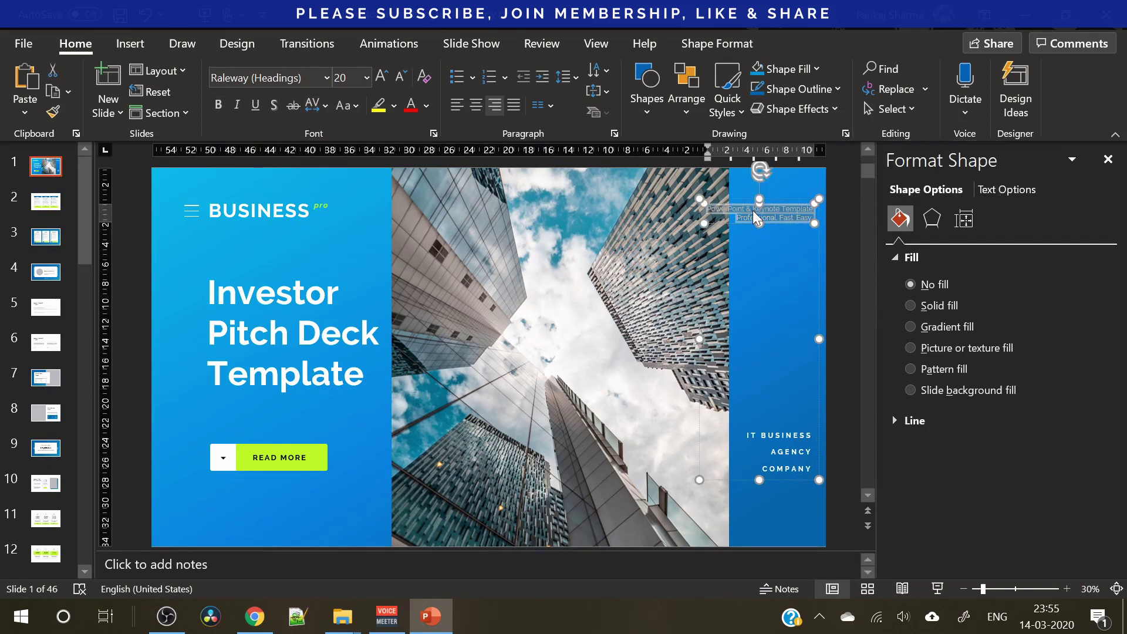
{"action": "left_click", "coordinate": [380, 75]}
{"action": "left_click", "coordinate": [380, 75]}
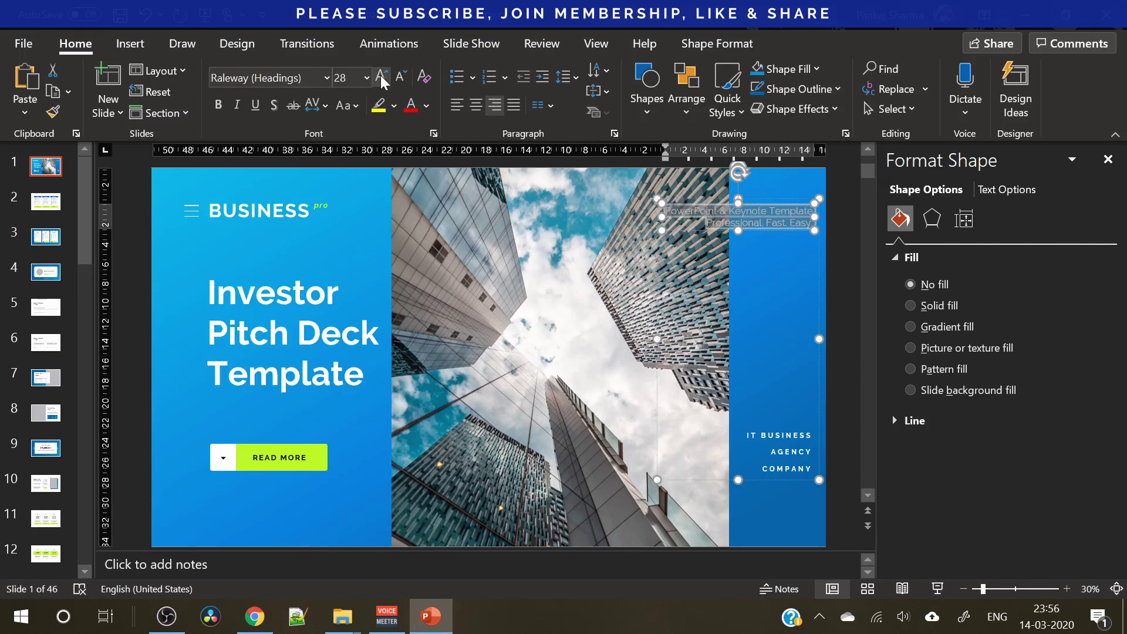
{"action": "left_click", "coordinate": [397, 80]}
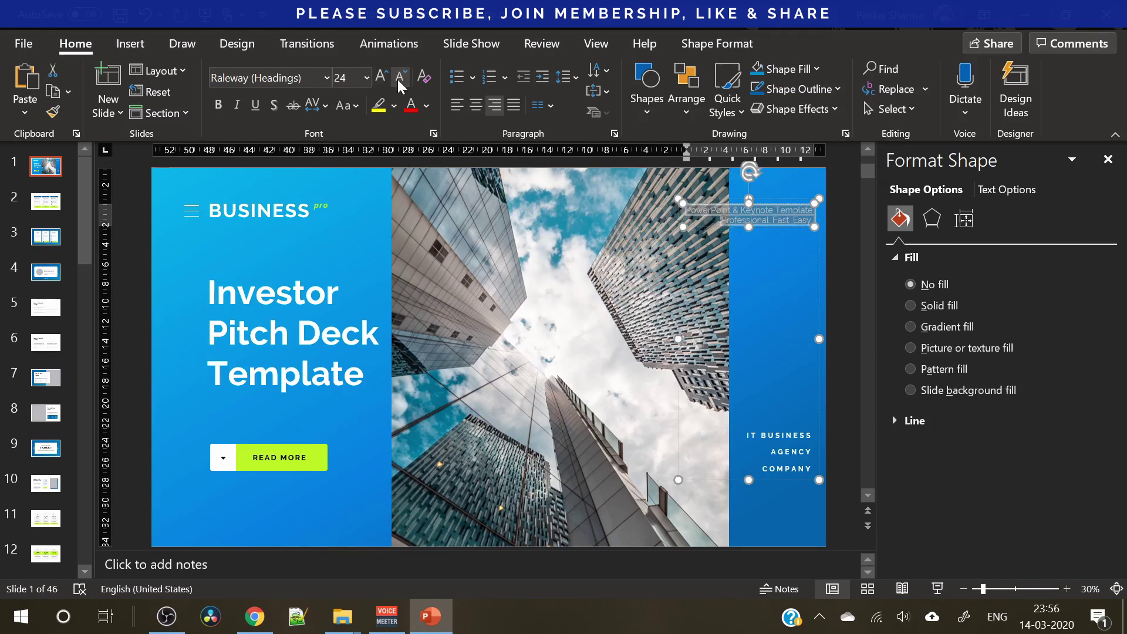
{"action": "left_click", "coordinate": [846, 273]}
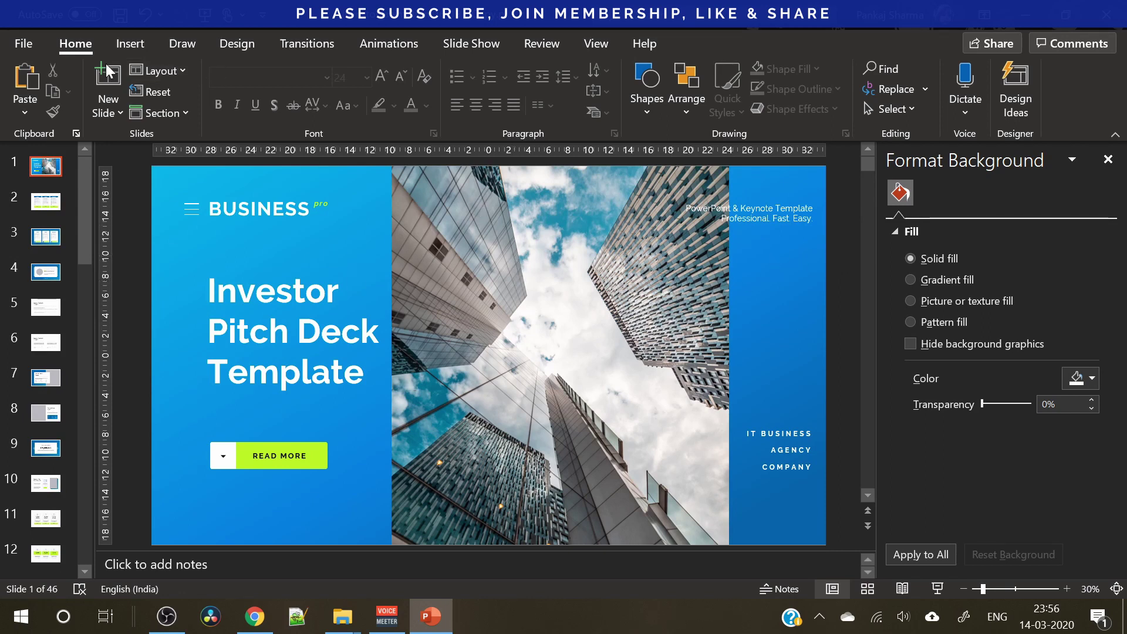
- Draw a rectangle over the right side of the cover slide
{"action": "left_click", "coordinate": [130, 43]}
{"action": "left_click", "coordinate": [281, 88]}
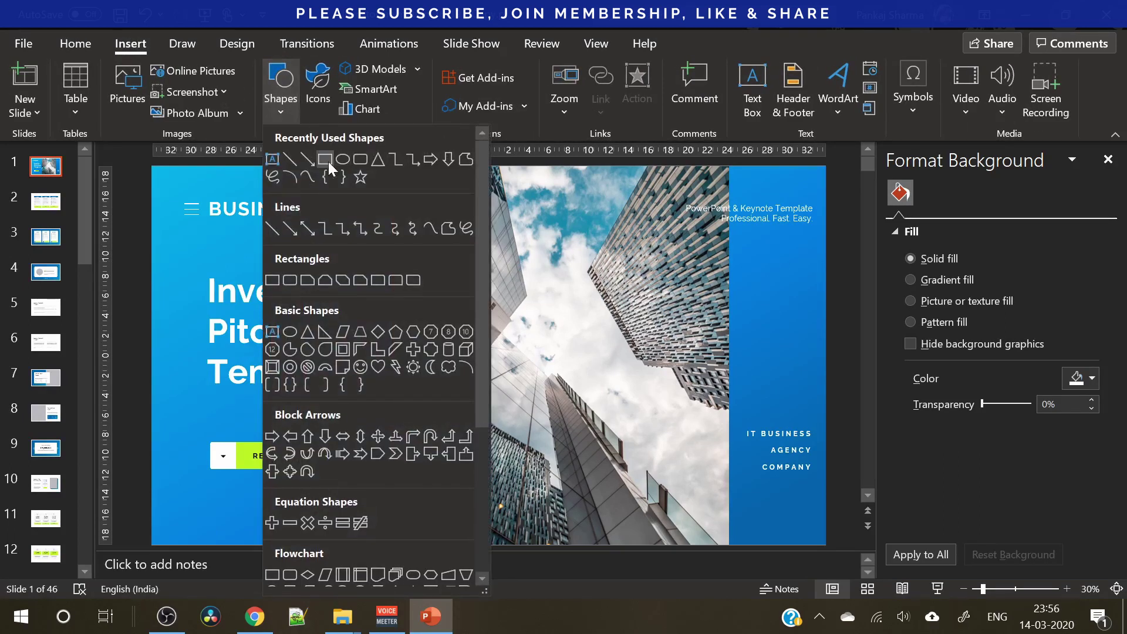
{"action": "left_click", "coordinate": [325, 160]}
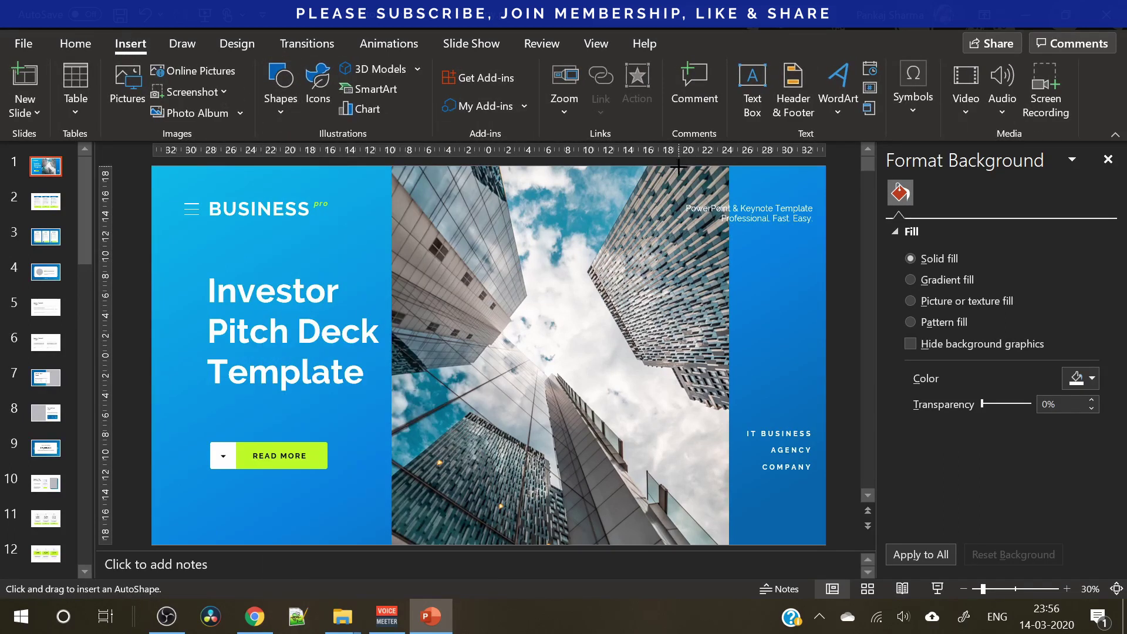
{"action": "left_click_drag", "start_coordinate": [678, 167], "coordinate": [824, 544]}
- Fill the rectangle with dark blue at 11% transparency
{"action": "left_click", "coordinate": [1080, 422]}
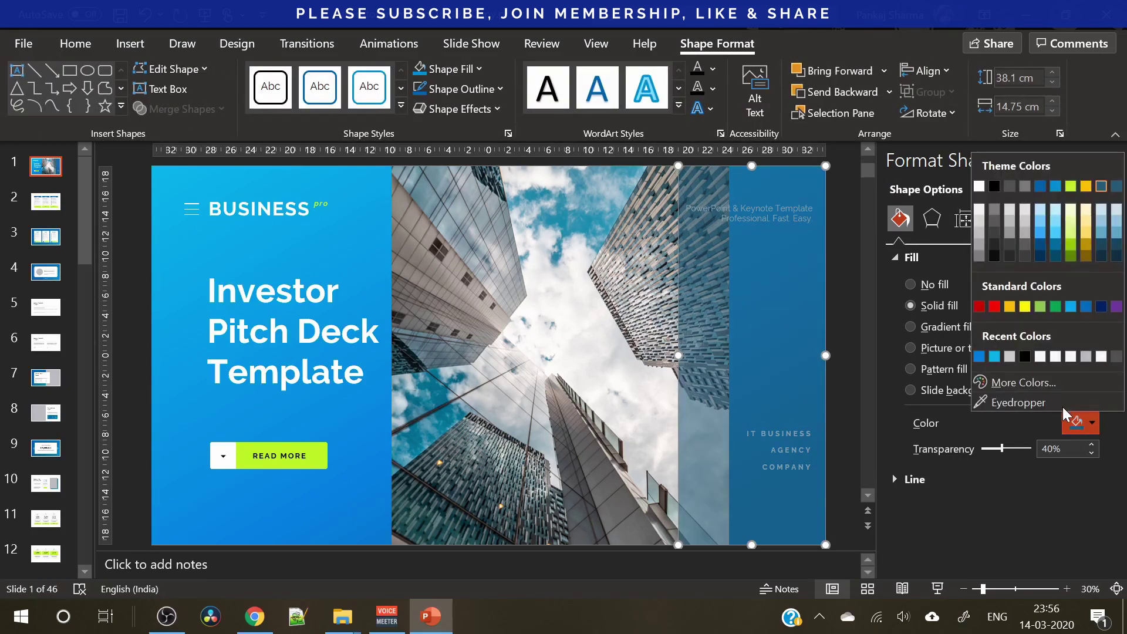
{"action": "left_click", "coordinate": [1004, 381]}
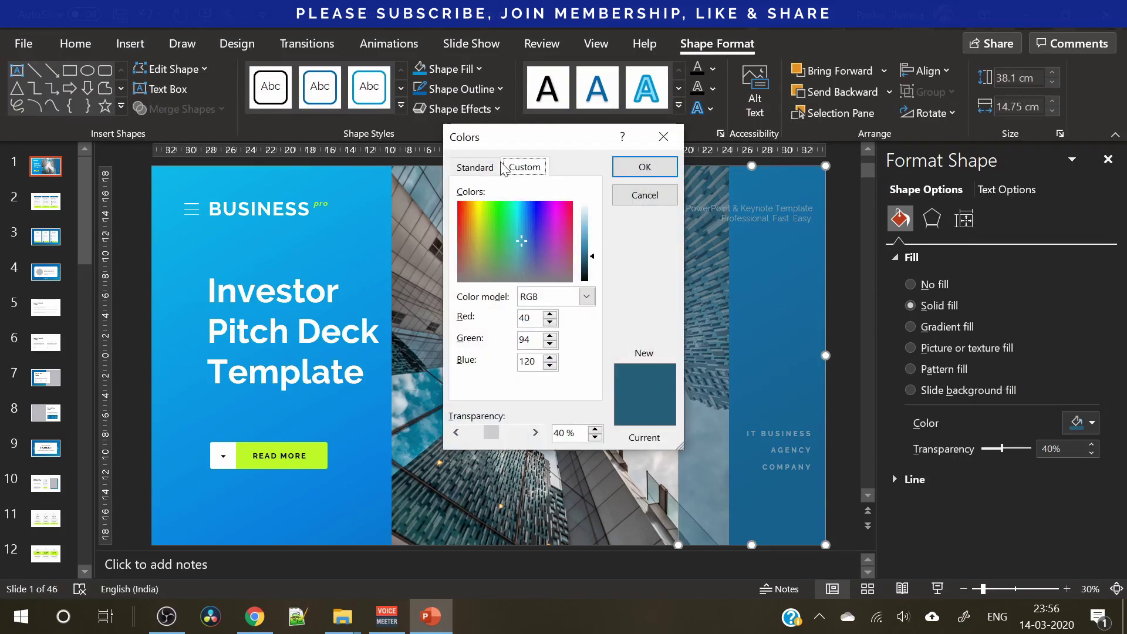
{"action": "left_click", "coordinate": [644, 195]}
{"action": "left_click", "coordinate": [1080, 422]}
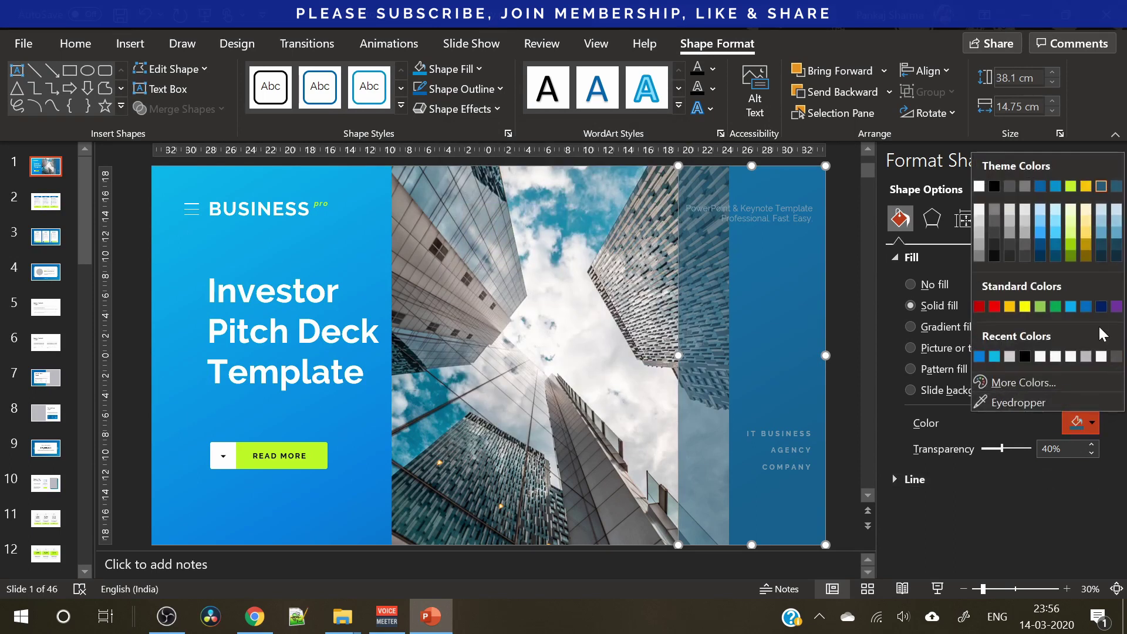
{"action": "left_click", "coordinate": [1100, 306]}
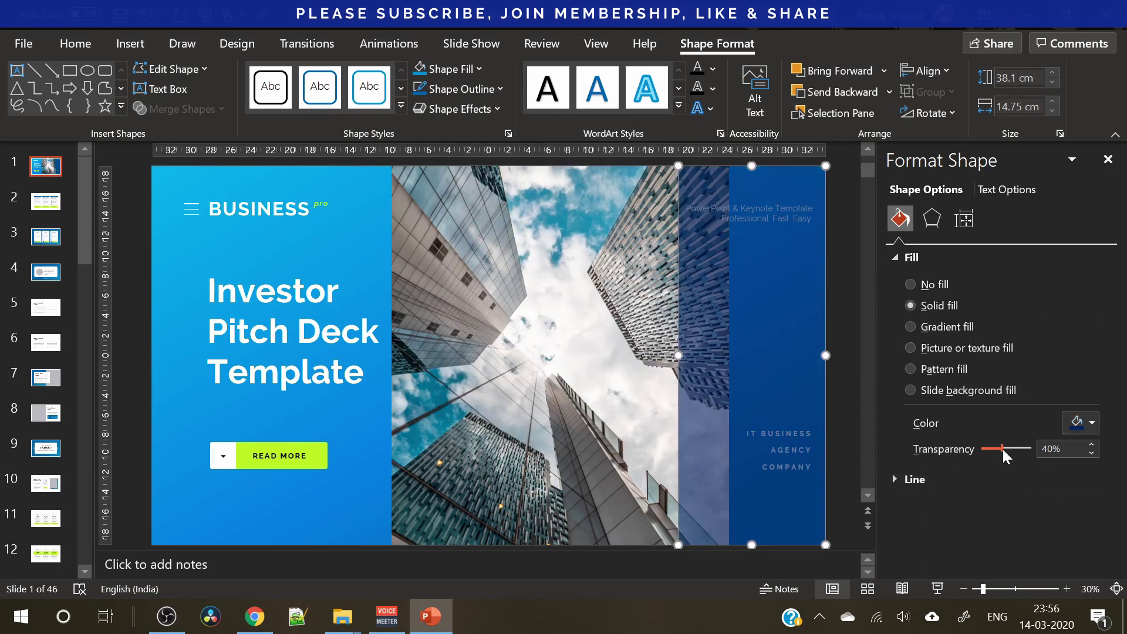
{"action": "left_click_drag", "start_coordinate": [1003, 449], "coordinate": [987, 451]}
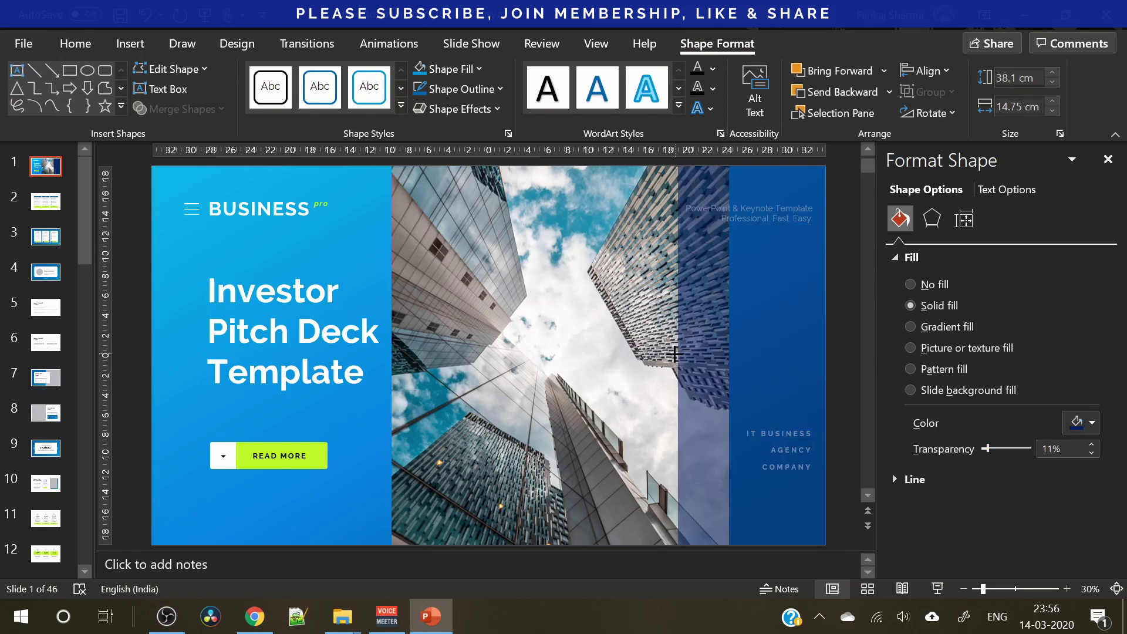
{"action": "key", "text": "Delete"}
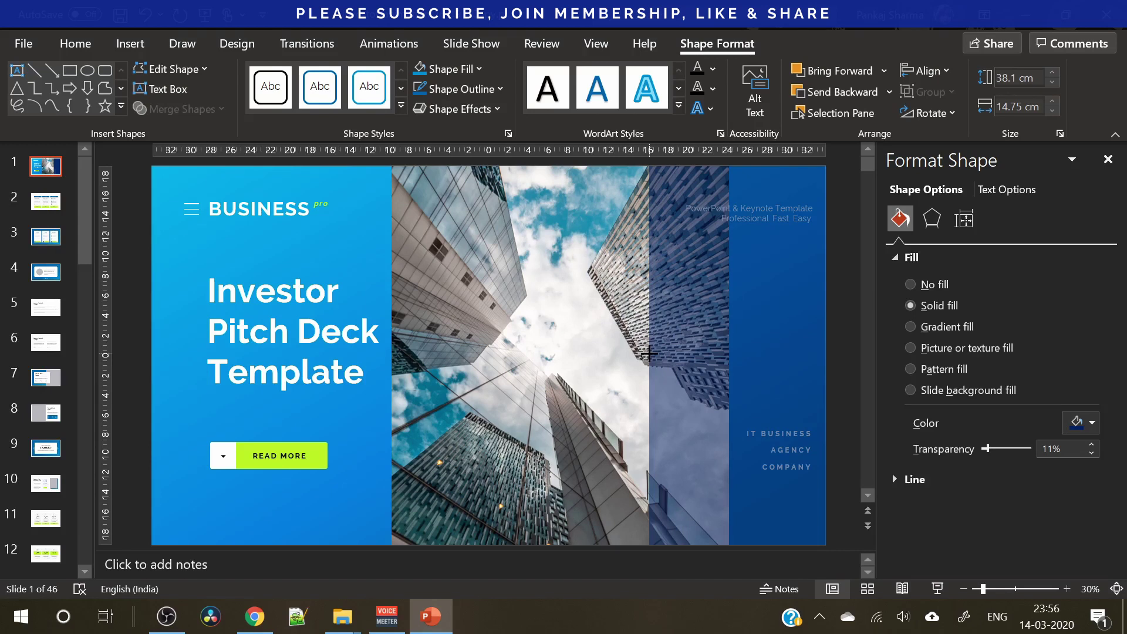
{"action": "key", "text": "ctrl+z"}
- Bring the text group in front of the rectangle and stretch the rectangle to the slide's right edge
{"action": "left_click_drag", "start_coordinate": [826, 355], "coordinate": [790, 355]}
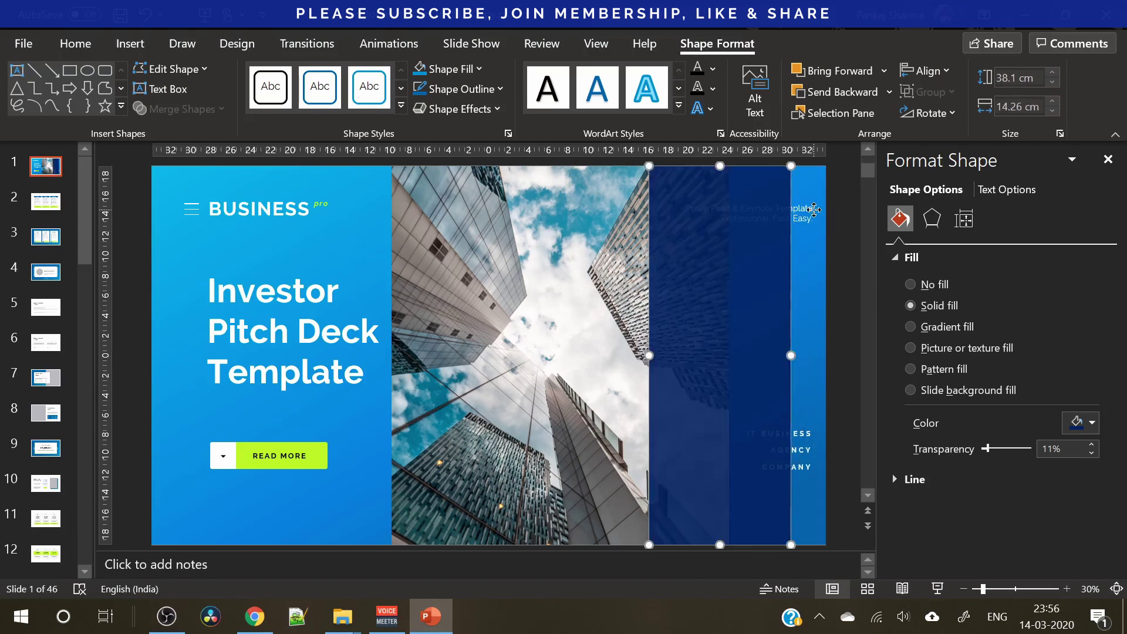
{"action": "left_click", "coordinate": [814, 209]}
{"action": "right_click", "coordinate": [819, 198]}
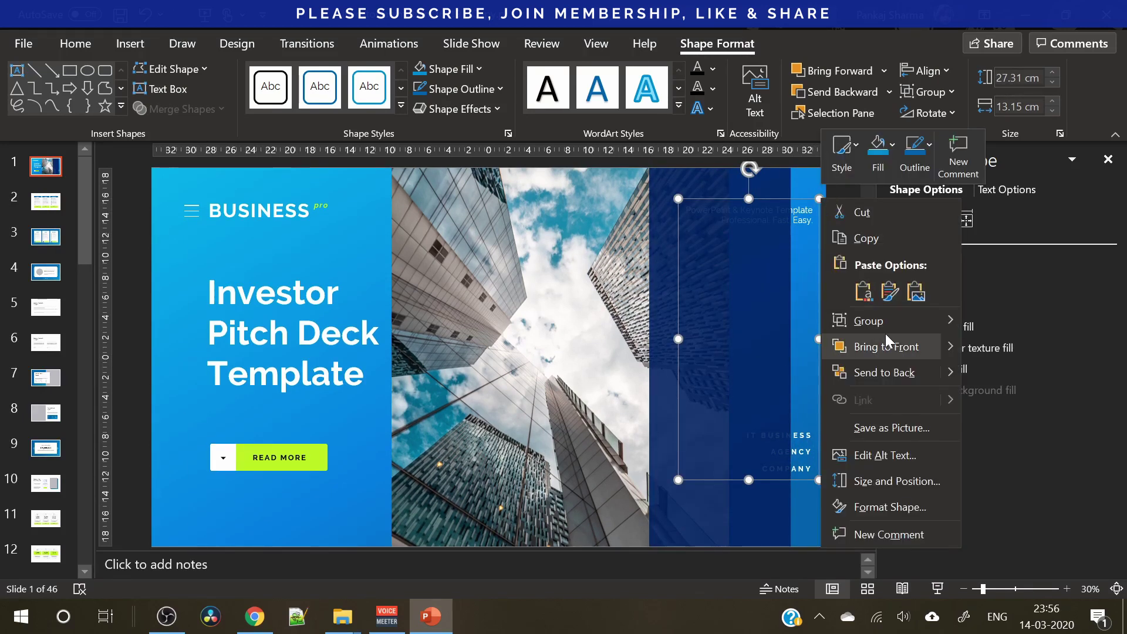
{"action": "left_click", "coordinate": [883, 349]}
{"action": "left_click", "coordinate": [787, 191]}
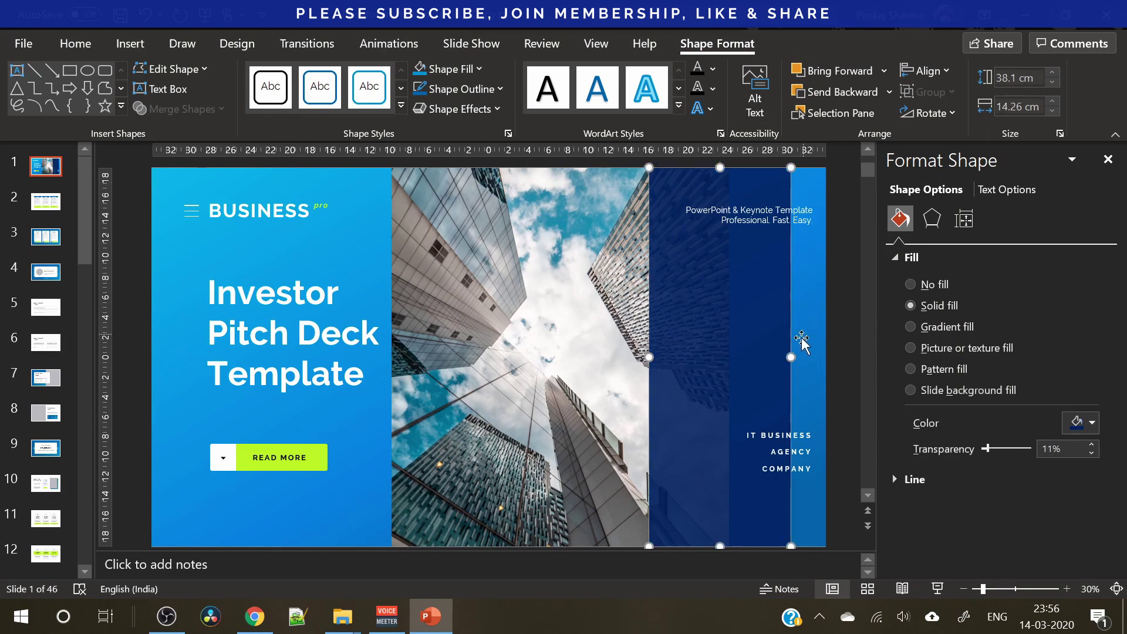
{"action": "left_click_drag", "start_coordinate": [804, 358], "coordinate": [827, 361]}
{"action": "left_click", "coordinate": [849, 375]}
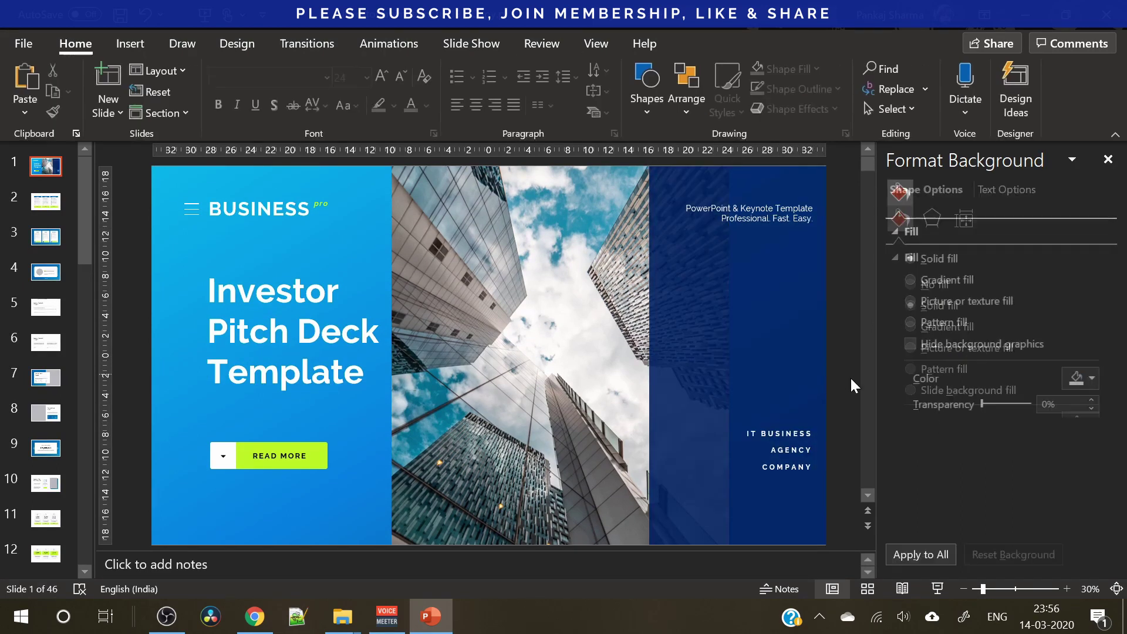
- Remove the dark blue rectangle's outline
{"action": "left_click", "coordinate": [730, 319]}
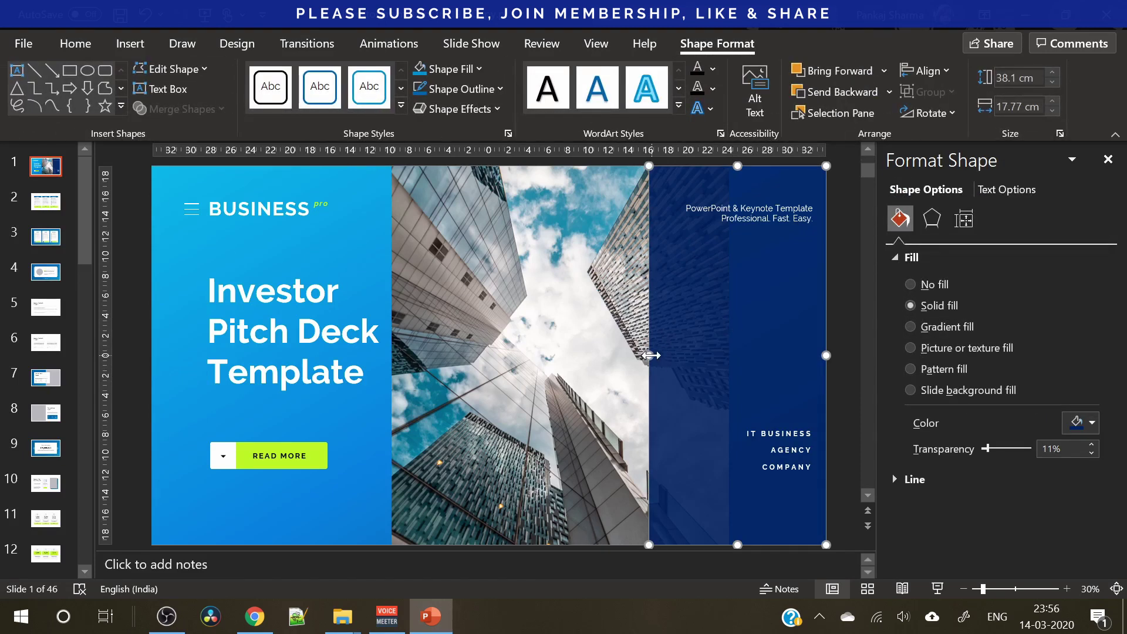
{"action": "left_click", "coordinate": [910, 470]}
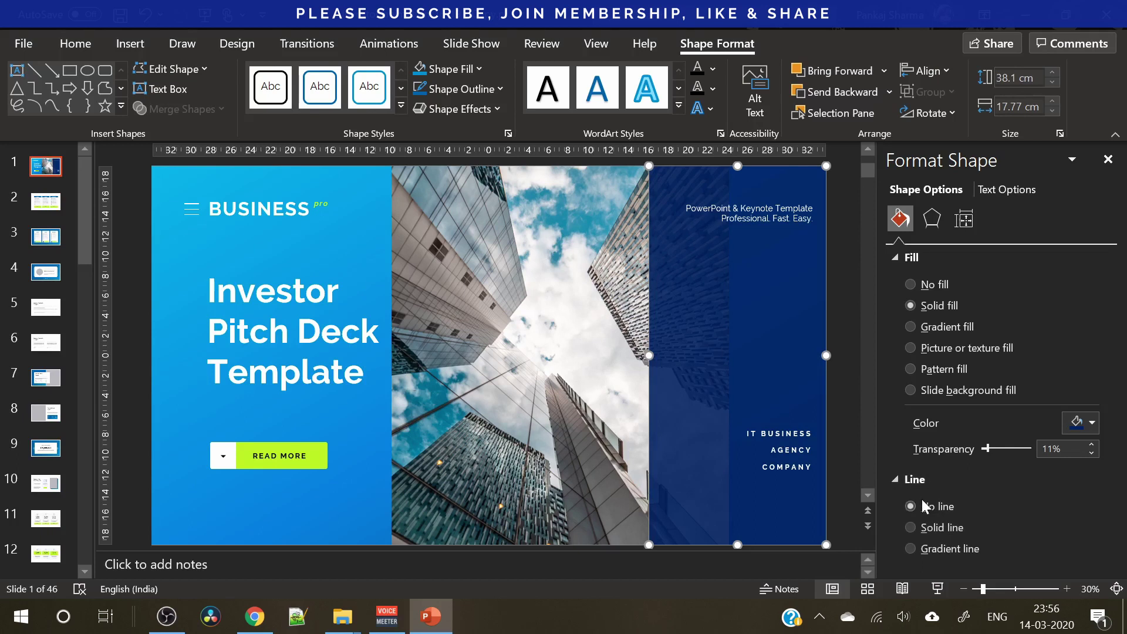
{"action": "left_click", "coordinate": [838, 394]}
{"action": "left_click", "coordinate": [798, 363]}
{"action": "left_click", "coordinate": [844, 397]}
- Duplicate the dark blue rectangle, widen it left over the photo and set about 30% transparency
{"action": "left_click", "coordinate": [766, 319]}
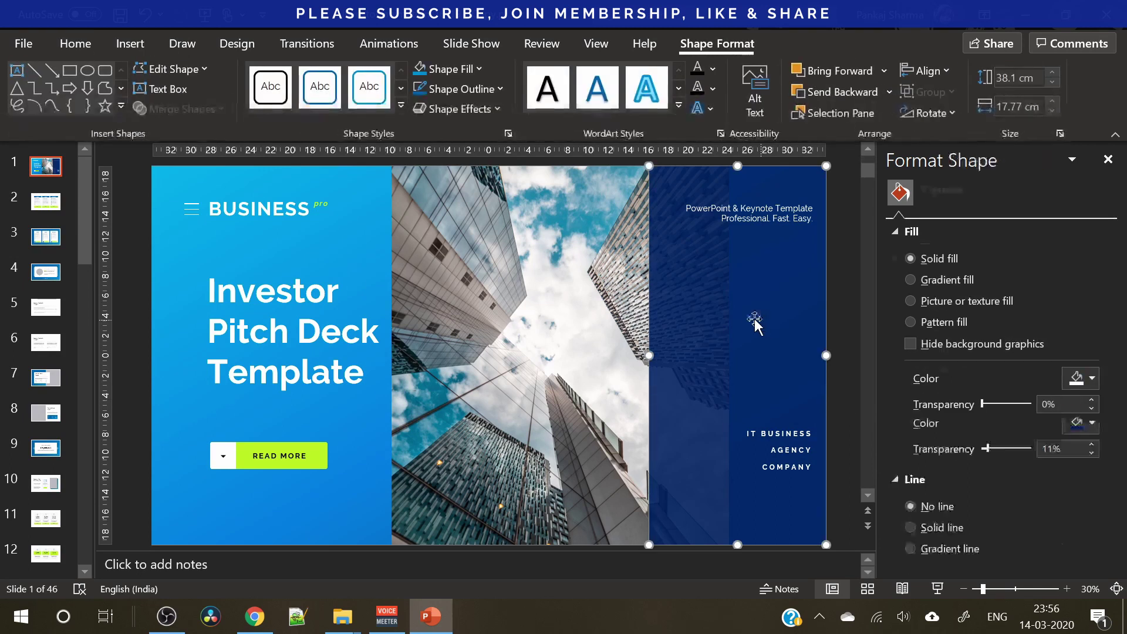
{"action": "mouse_move", "coordinate": [748, 314]}
{"action": "left_mouse_down"}
{"action": "mouse_move", "coordinate": [729, 311]}
{"action": "mouse_move", "coordinate": [744, 314]}
{"action": "left_mouse_up"}
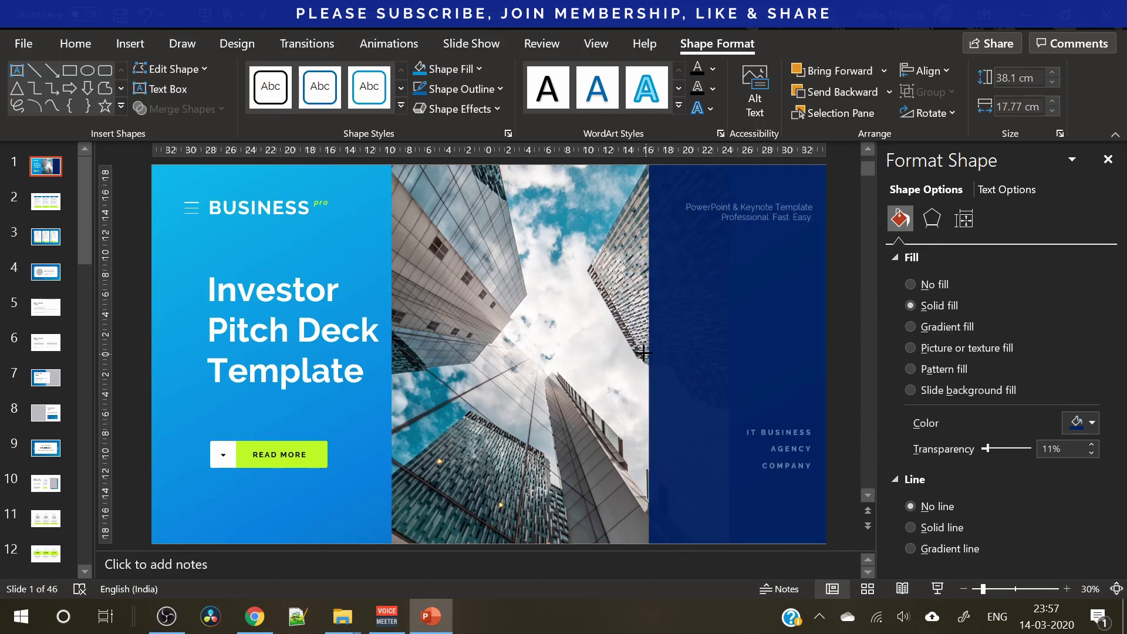
{"action": "left_click_drag", "start_coordinate": [641, 352], "coordinate": [631, 352]}
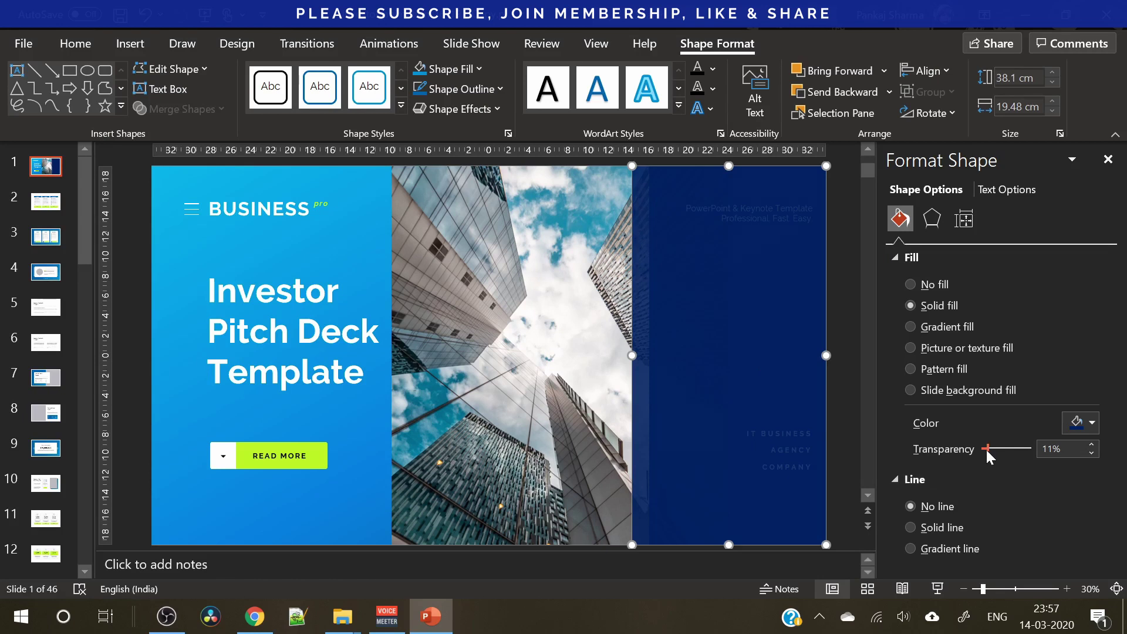
{"action": "left_click_drag", "start_coordinate": [987, 451], "coordinate": [993, 451]}
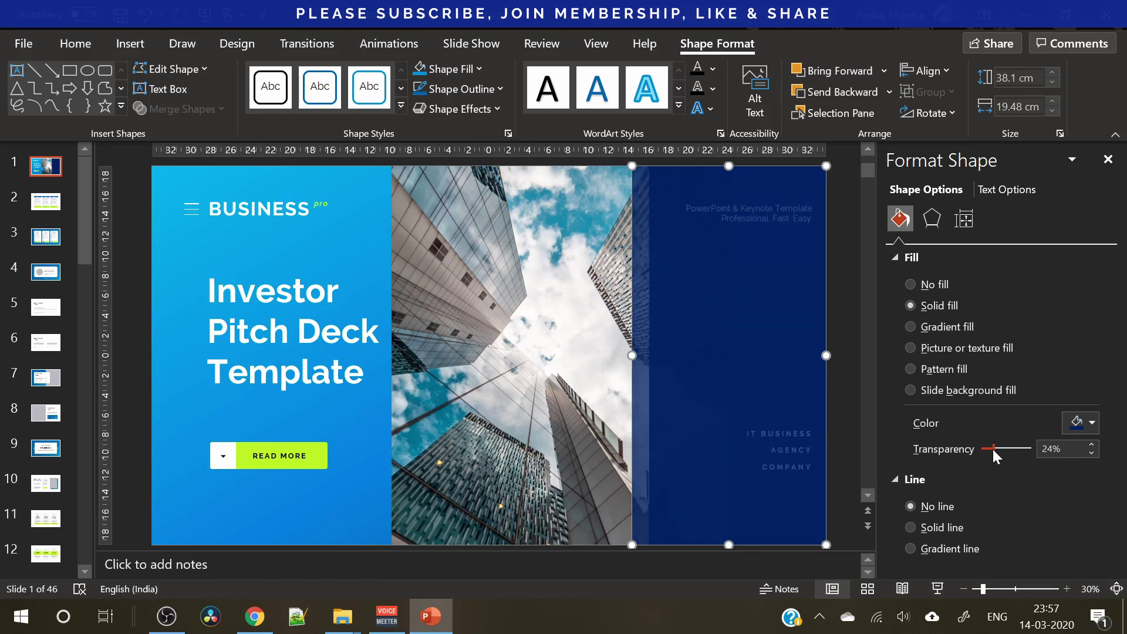
- Send the copy, the skyscraper photo and the blue background shape to the back
{"action": "right_click", "coordinate": [683, 335]}
{"action": "left_click", "coordinate": [747, 340]}
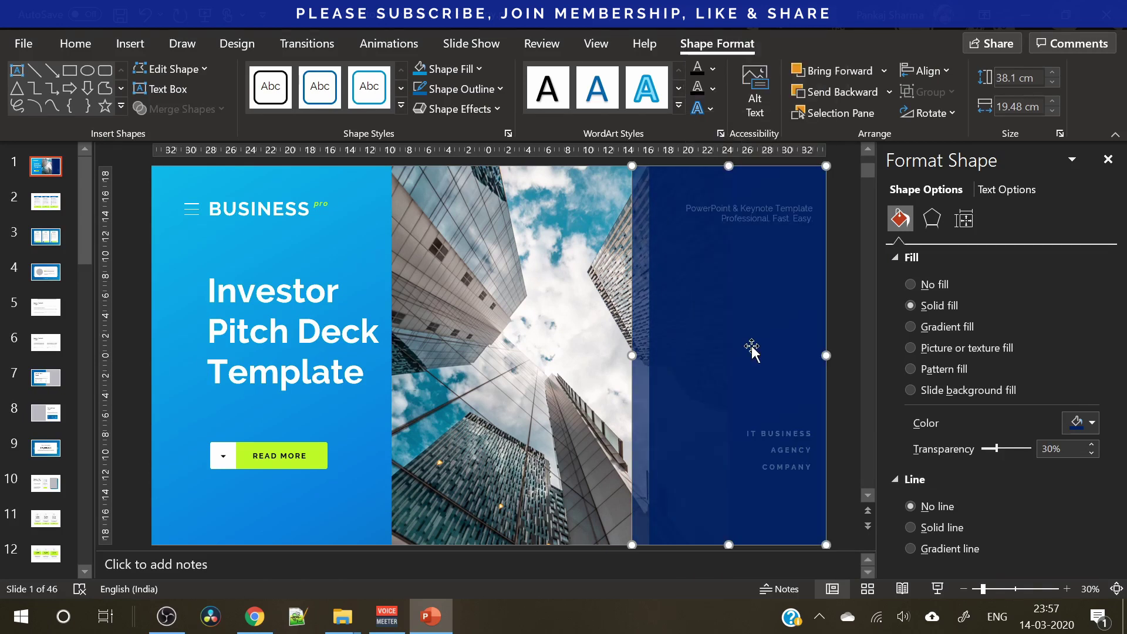
{"action": "left_click", "coordinate": [568, 305]}
{"action": "right_click", "coordinate": [568, 304]}
{"action": "left_click", "coordinate": [632, 421]}
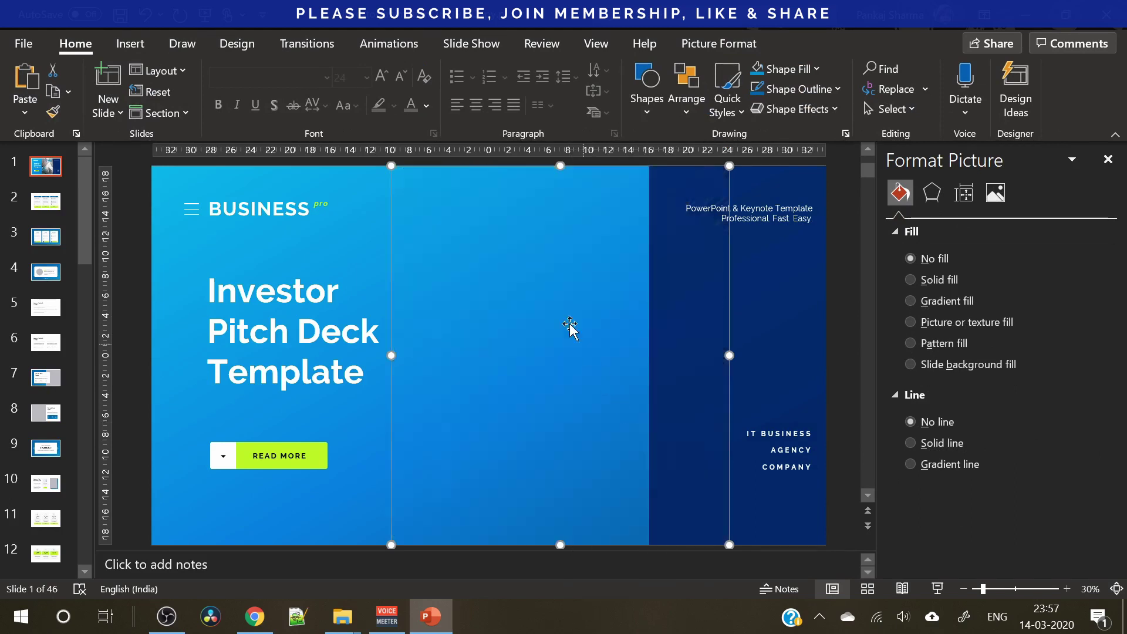
{"action": "left_click", "coordinate": [555, 302]}
{"action": "right_click", "coordinate": [555, 301]}
{"action": "left_click", "coordinate": [637, 340]}
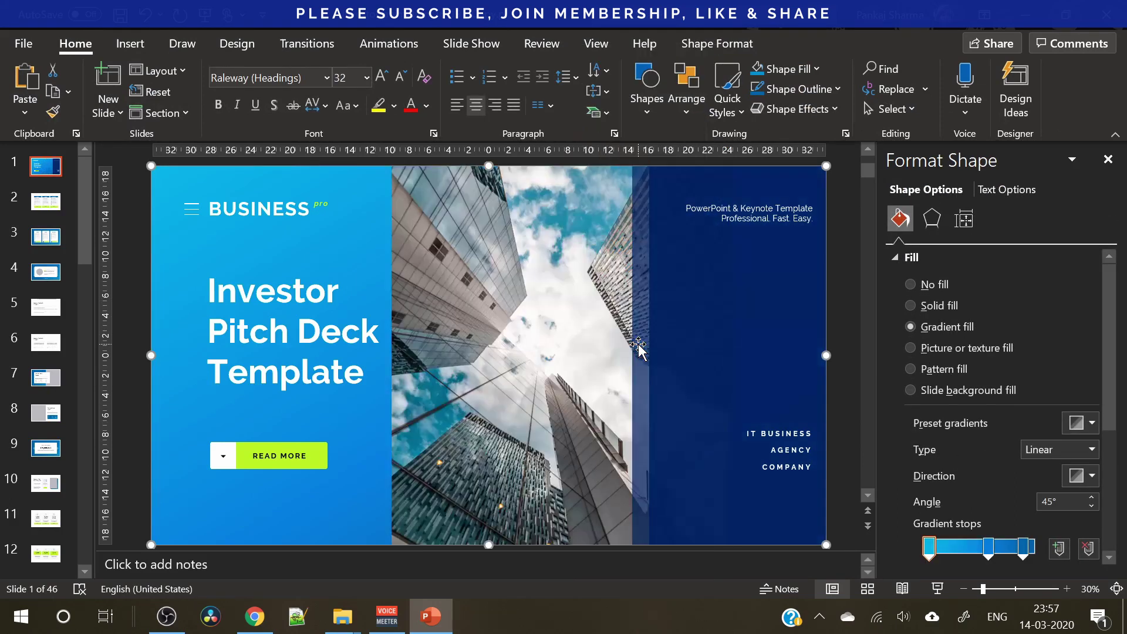
{"action": "left_click", "coordinate": [839, 327]}
{"action": "left_click", "coordinate": [639, 267]}
{"action": "left_click", "coordinate": [688, 272]}
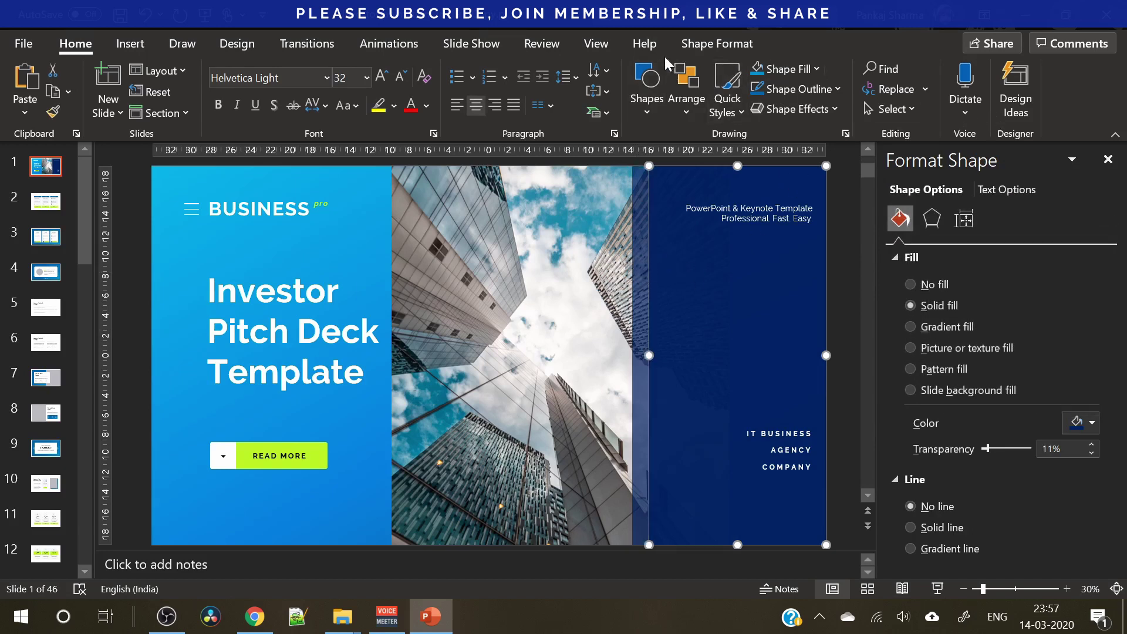
- Check the cover's objects in the Shape Format Selection Pane, then close it
{"action": "left_click", "coordinate": [725, 43]}
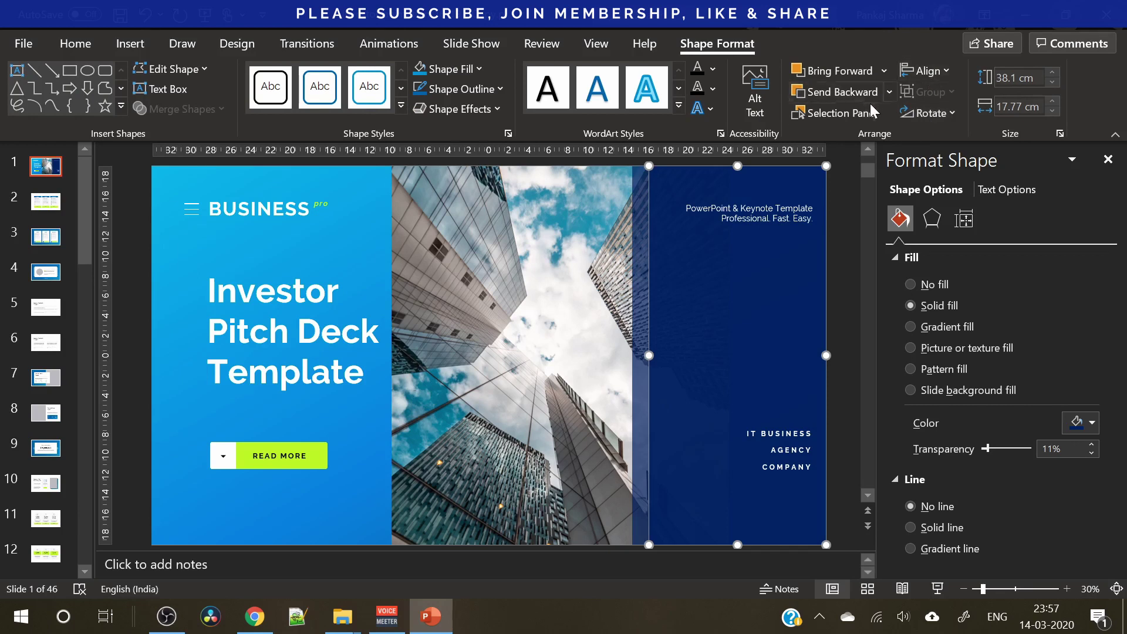
{"action": "left_click", "coordinate": [860, 112]}
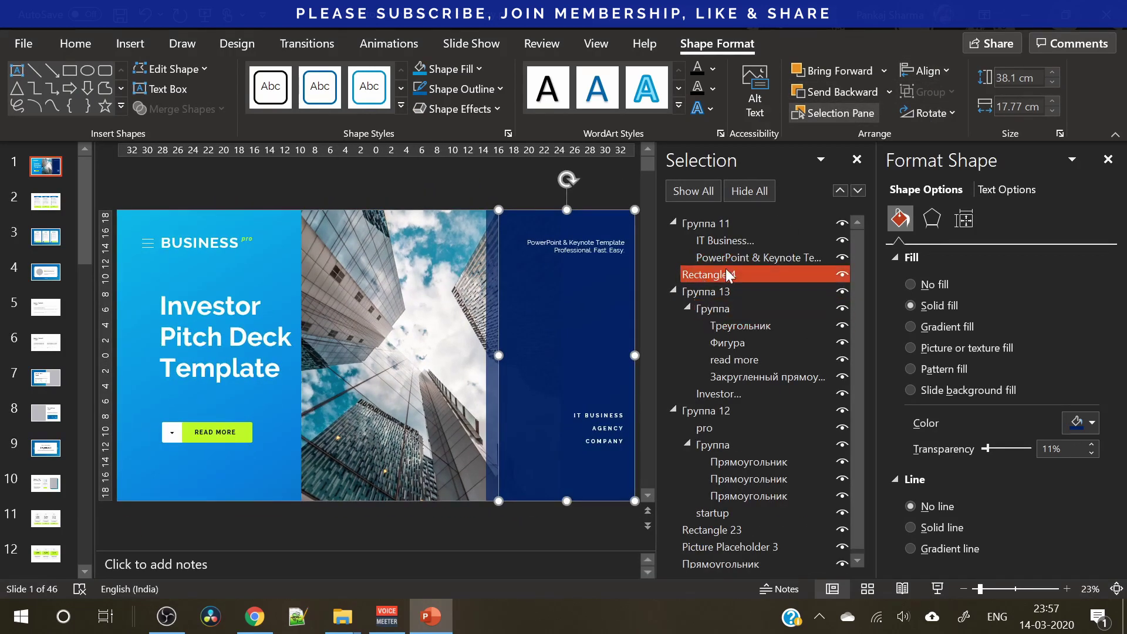
{"action": "left_click", "coordinate": [856, 161]}
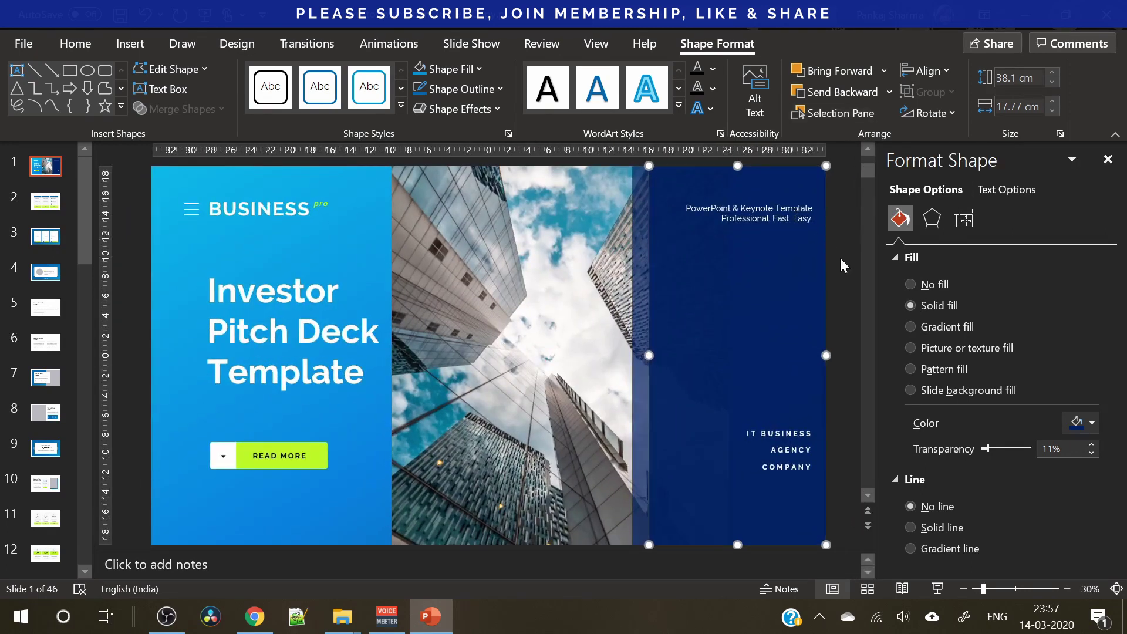
{"action": "left_click", "coordinate": [840, 259]}
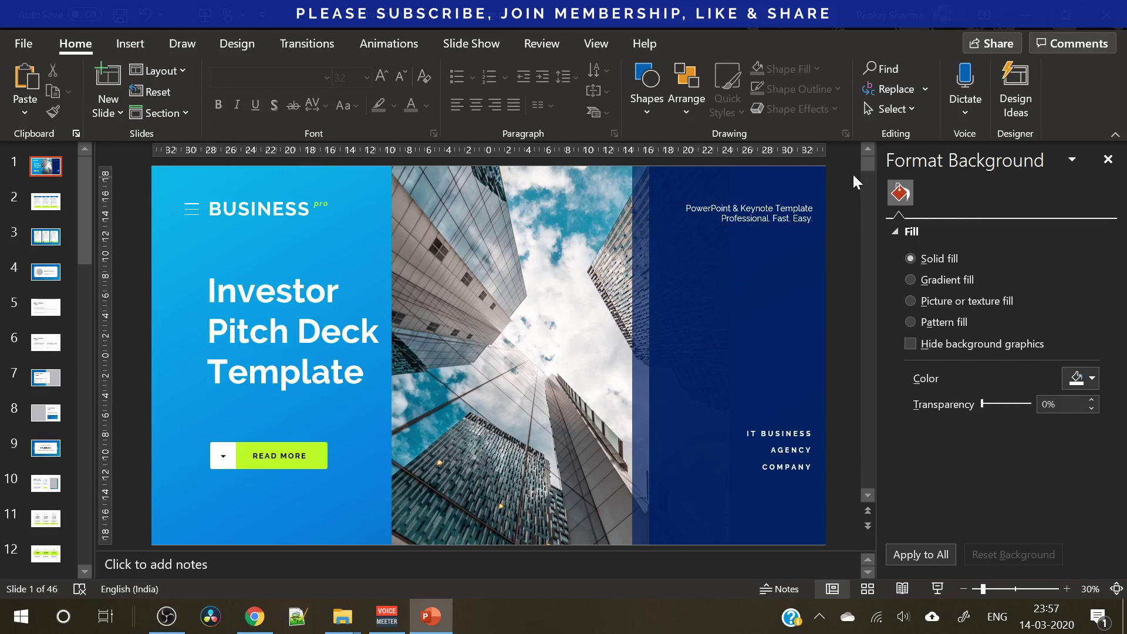
{"action": "left_click", "coordinate": [713, 267]}
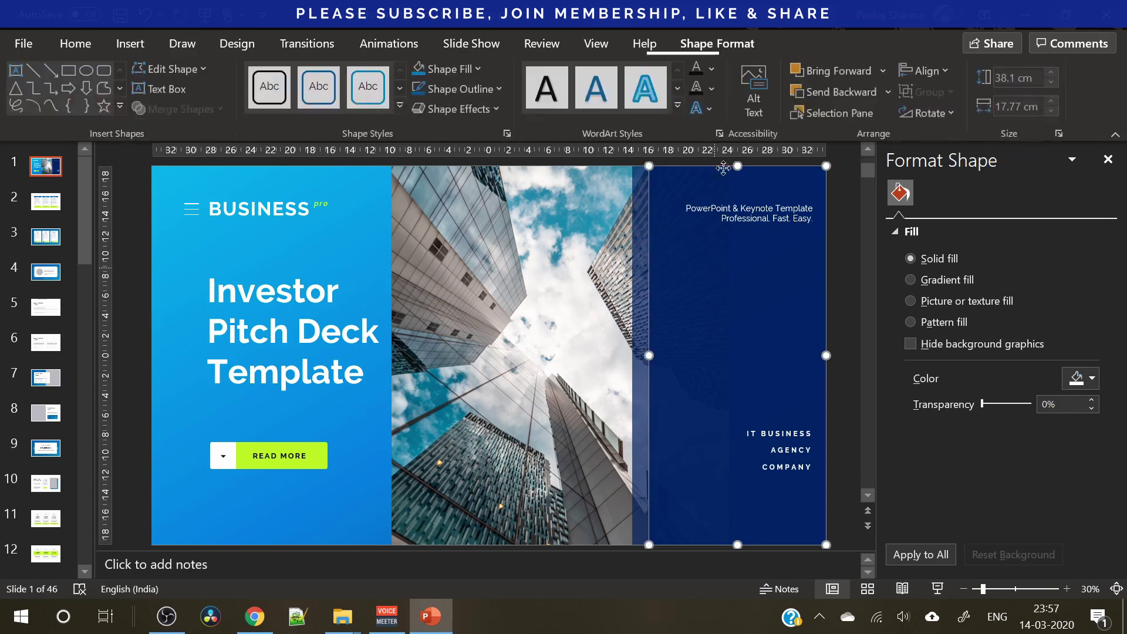
{"action": "left_click", "coordinate": [855, 112]}
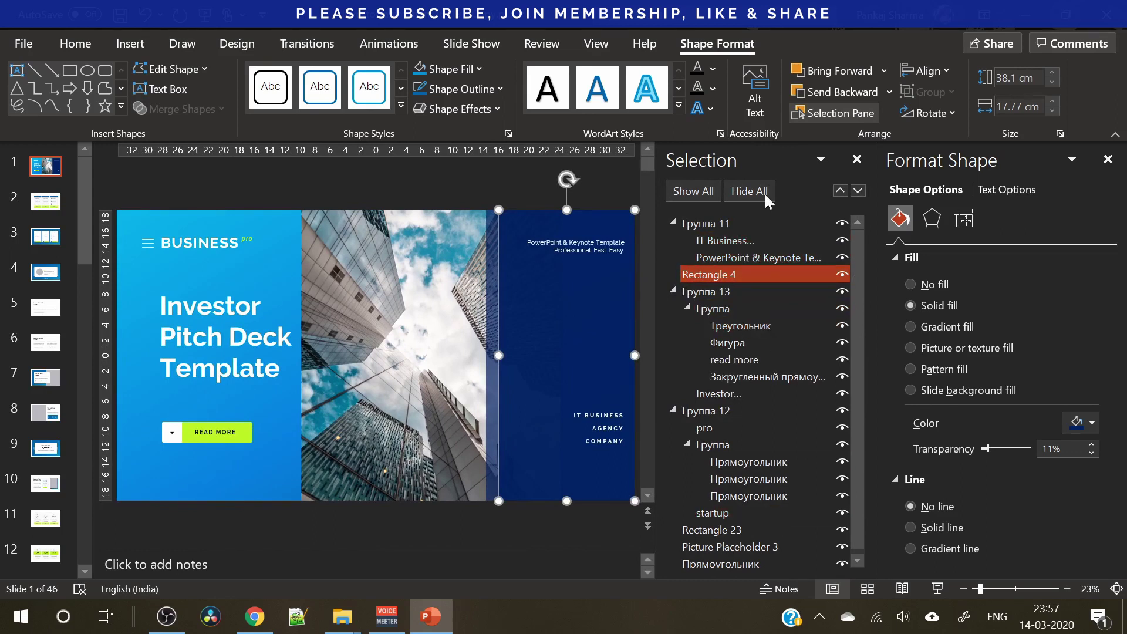
{"action": "left_click", "coordinate": [857, 159]}
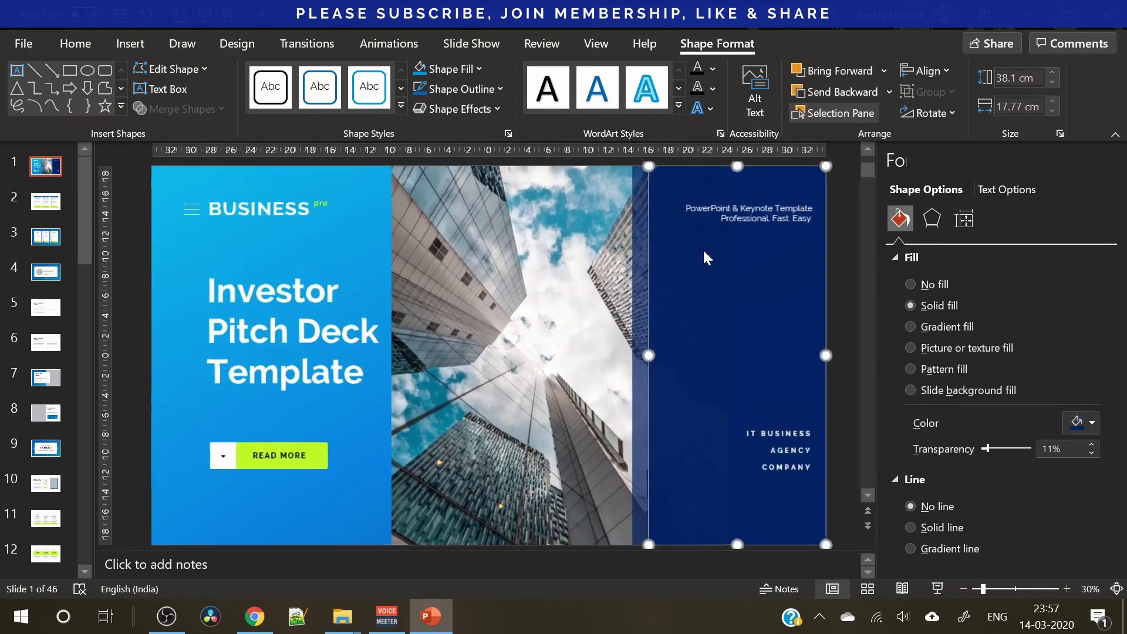
- Copy and paste the dark blue panel, moving and widening the copy over the photo's right edge
{"action": "left_click", "coordinate": [837, 292]}
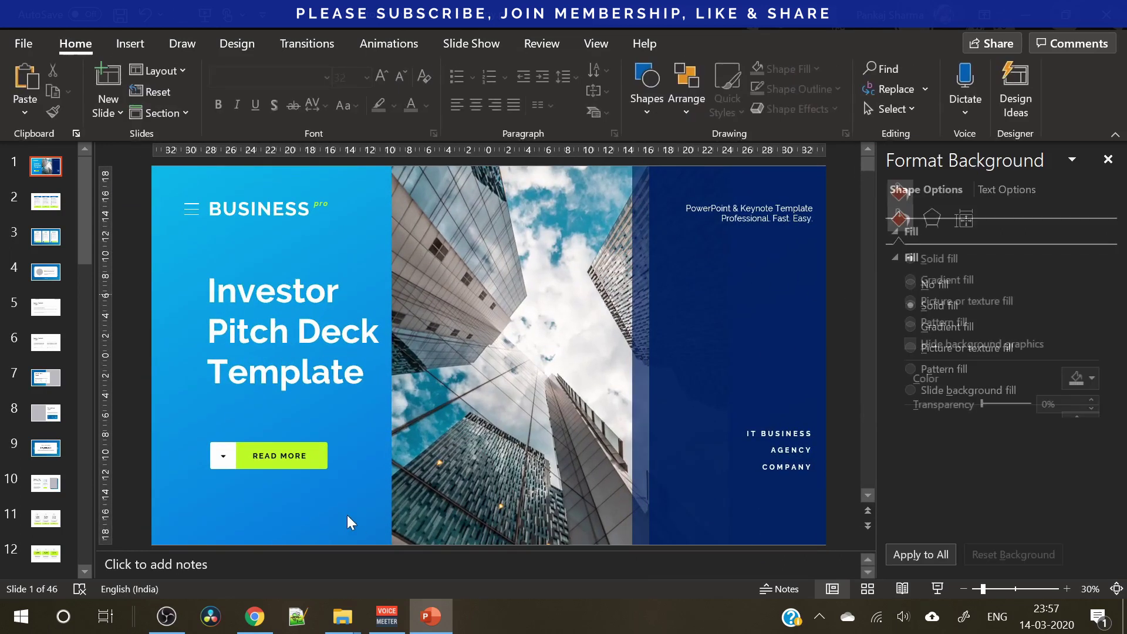
{"action": "left_click", "coordinate": [484, 241]}
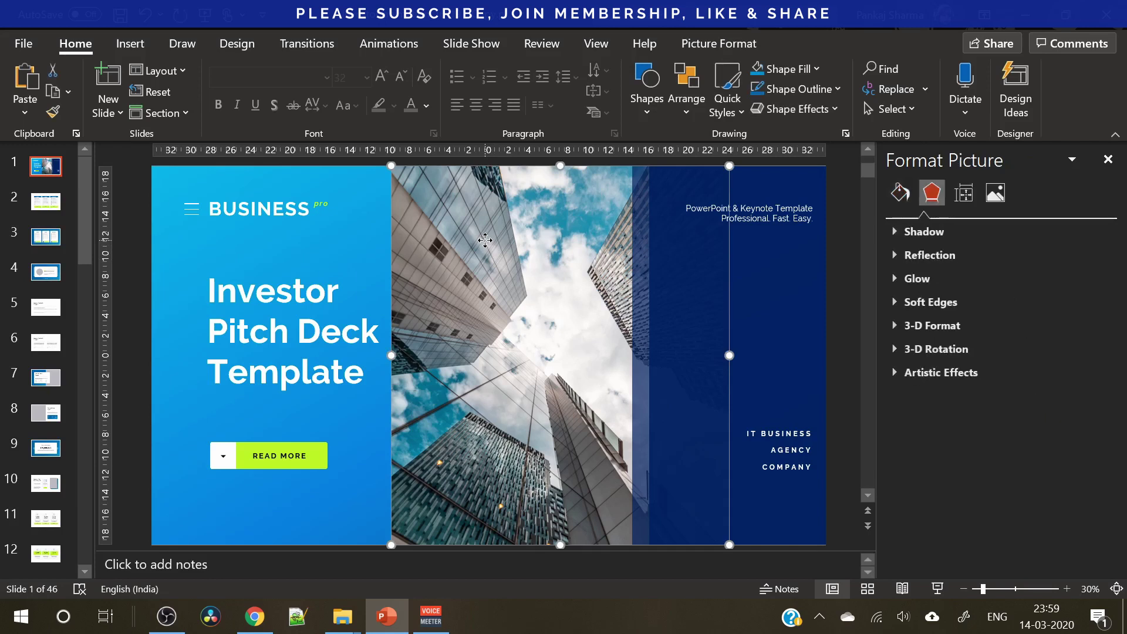
{"action": "left_click", "coordinate": [640, 323]}
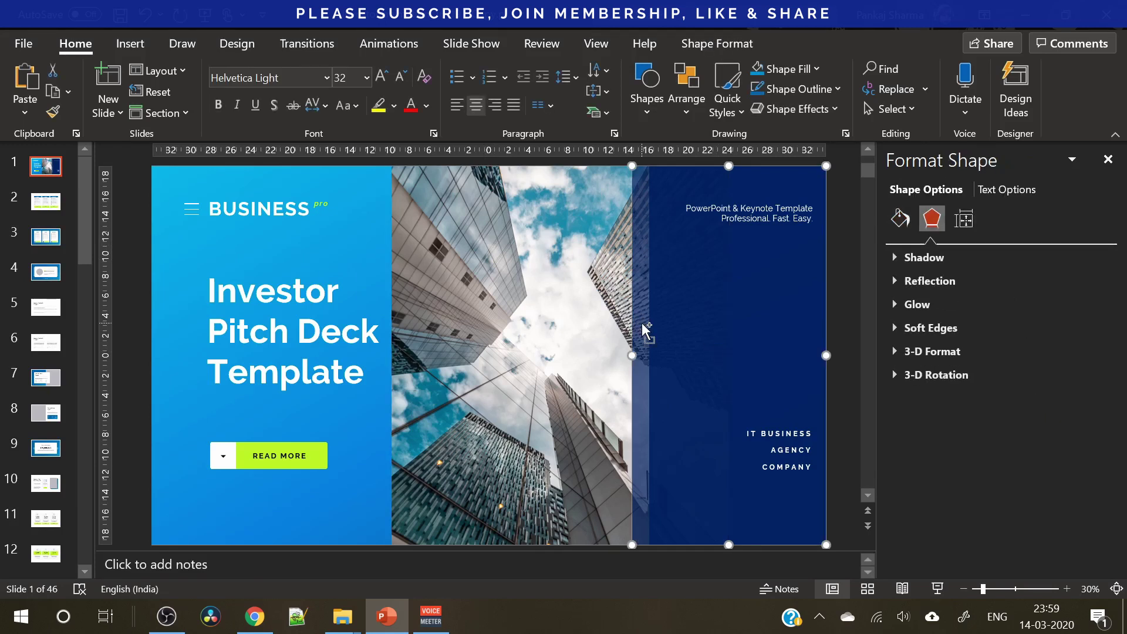
{"action": "key", "text": "ctrl+c"}
{"action": "key", "text": "ctrl+v"}
{"action": "left_click_drag", "start_coordinate": [641, 319], "coordinate": [670, 318]}
{"action": "left_click_drag", "start_coordinate": [809, 356], "coordinate": [824, 354]}
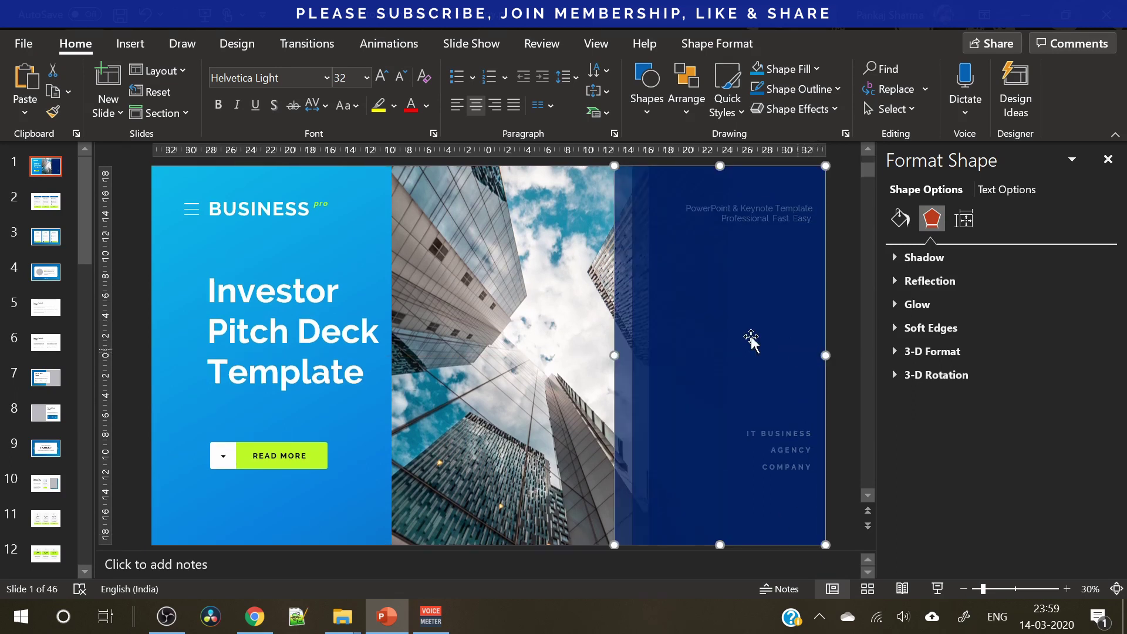
- Send the panel copy, the city photo and the blue background shape to the back
{"action": "right_click", "coordinate": [627, 258]}
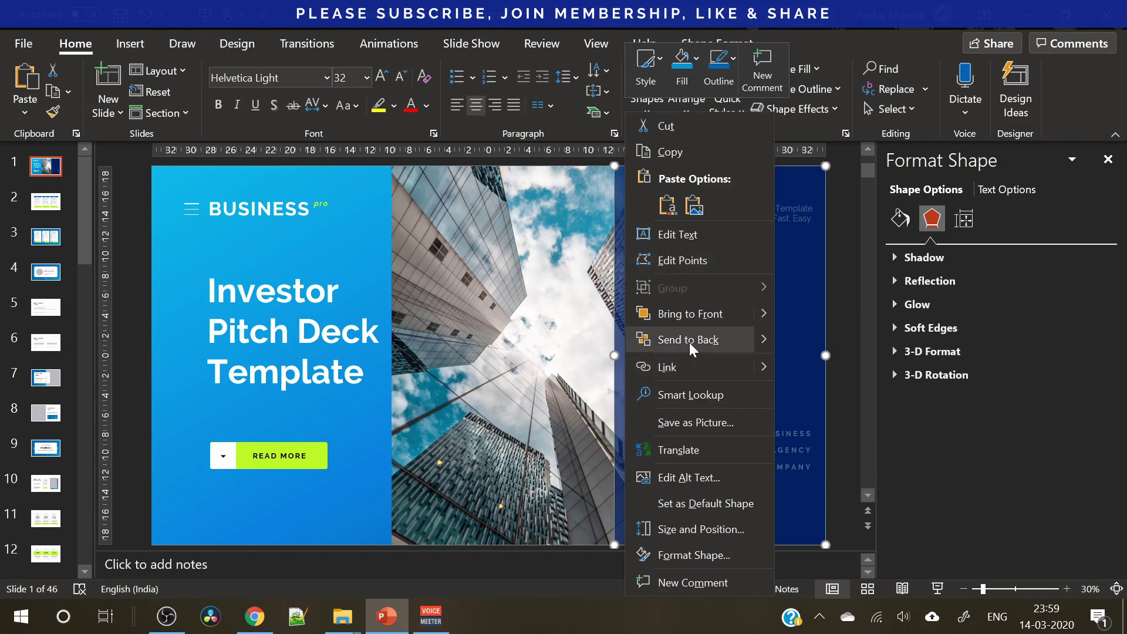
{"action": "left_click", "coordinate": [689, 343]}
{"action": "left_click", "coordinate": [542, 315]}
{"action": "right_click", "coordinate": [542, 316]}
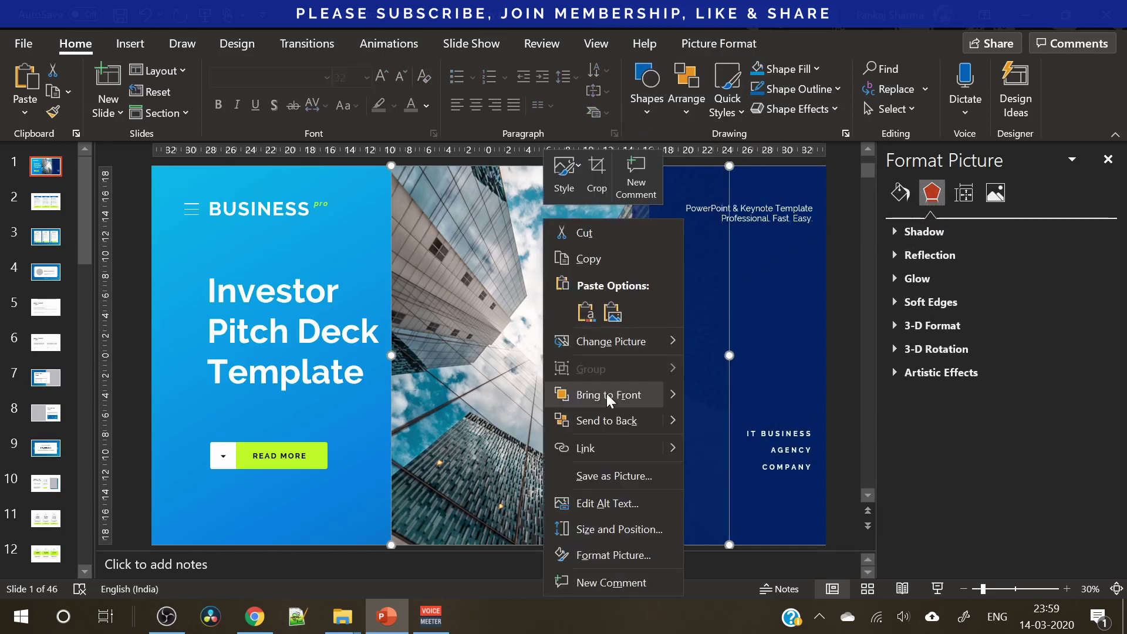
{"action": "left_click", "coordinate": [607, 399]}
{"action": "left_click", "coordinate": [535, 294]}
{"action": "right_click", "coordinate": [538, 295]}
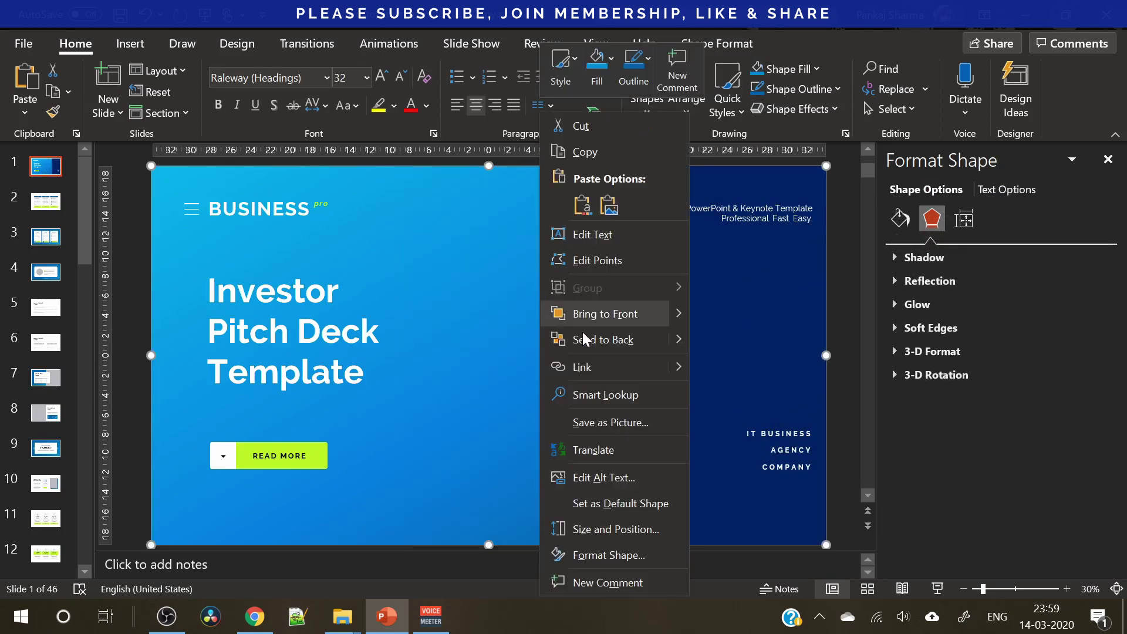
{"action": "left_click", "coordinate": [597, 343]}
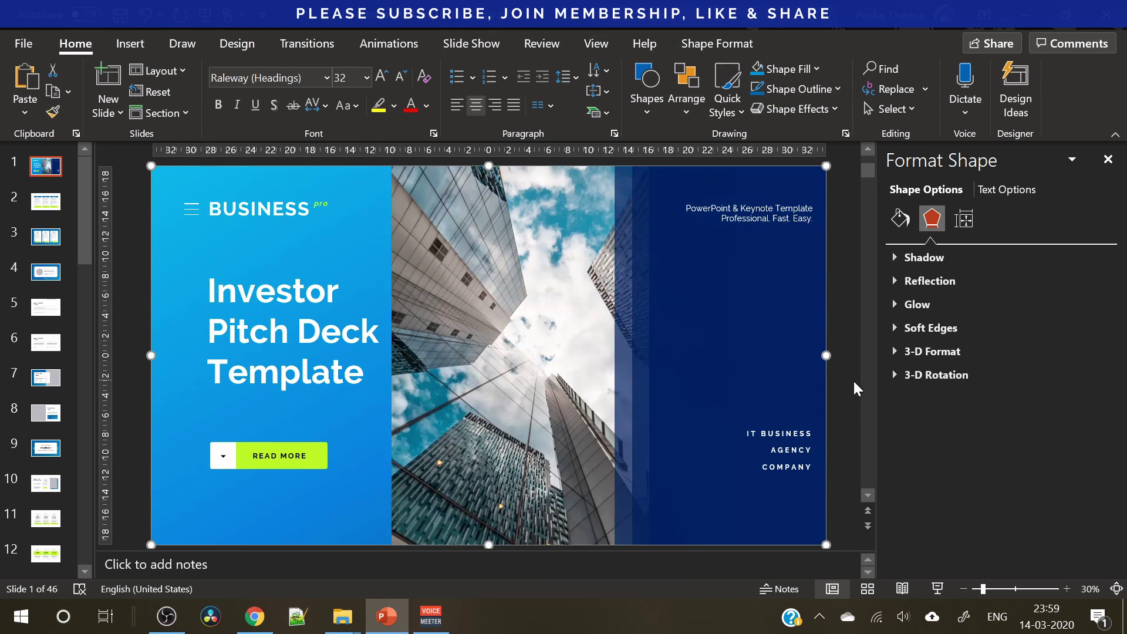
- Set the overlapping panel copy to 51% transparency
{"action": "left_click", "coordinate": [837, 384]}
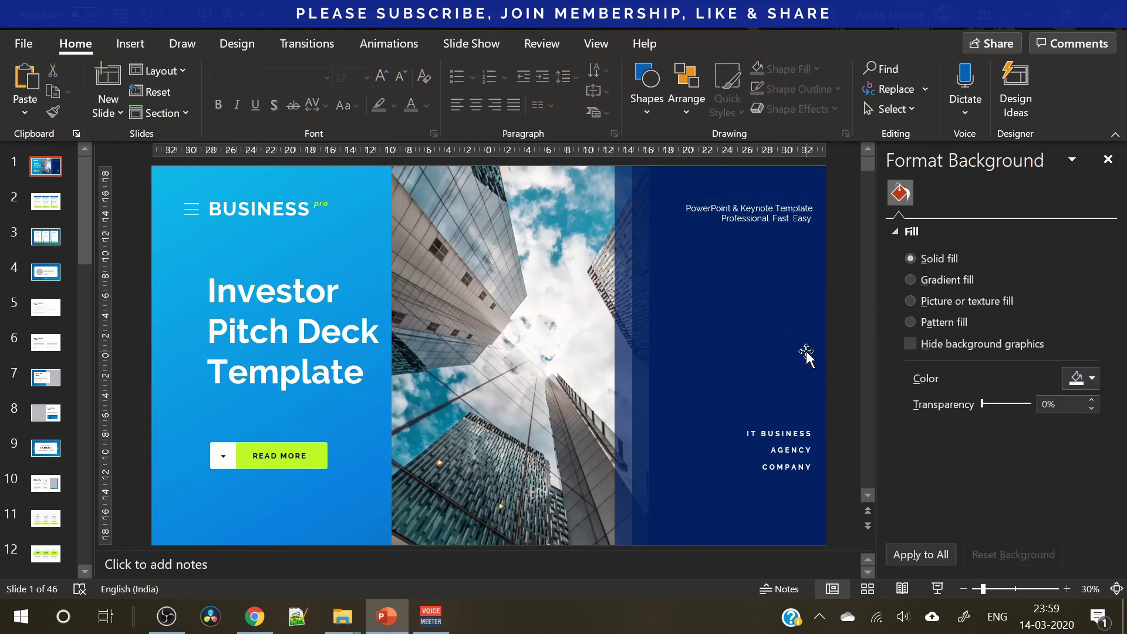
{"action": "left_click", "coordinate": [616, 298]}
{"action": "left_click_drag", "start_coordinate": [994, 449], "coordinate": [1003, 445]}
{"action": "left_click", "coordinate": [839, 384]}
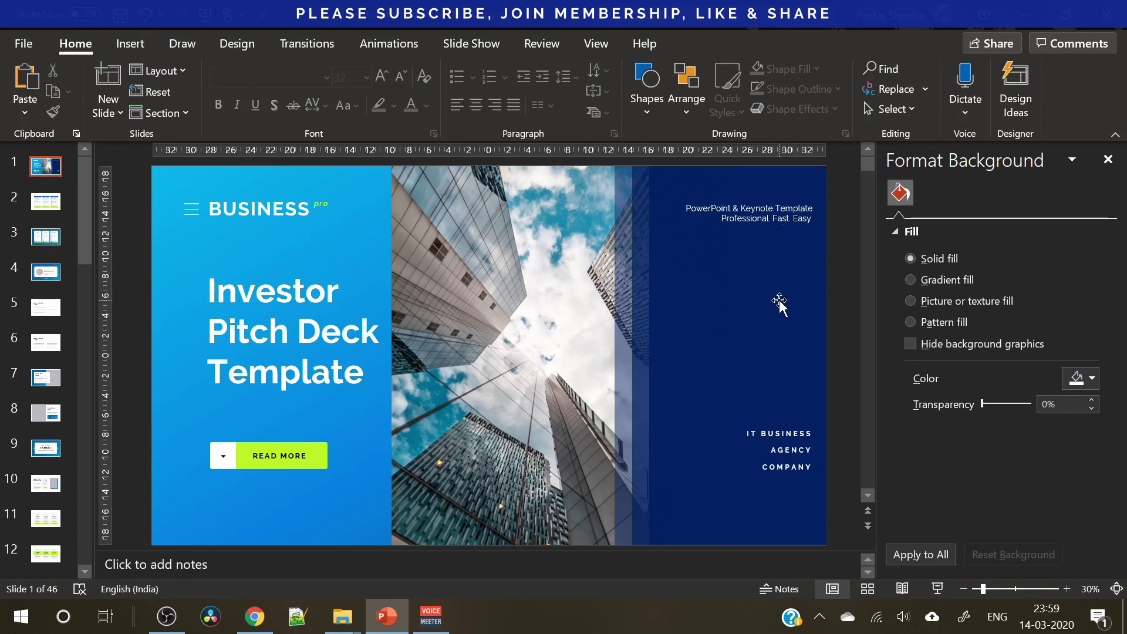
- Insert a vertical straight line on the right panel, colour it light blue and position it above IT BUSINESS
{"action": "left_click", "coordinate": [126, 43]}
{"action": "left_click", "coordinate": [273, 109]}
{"action": "left_click", "coordinate": [289, 158]}
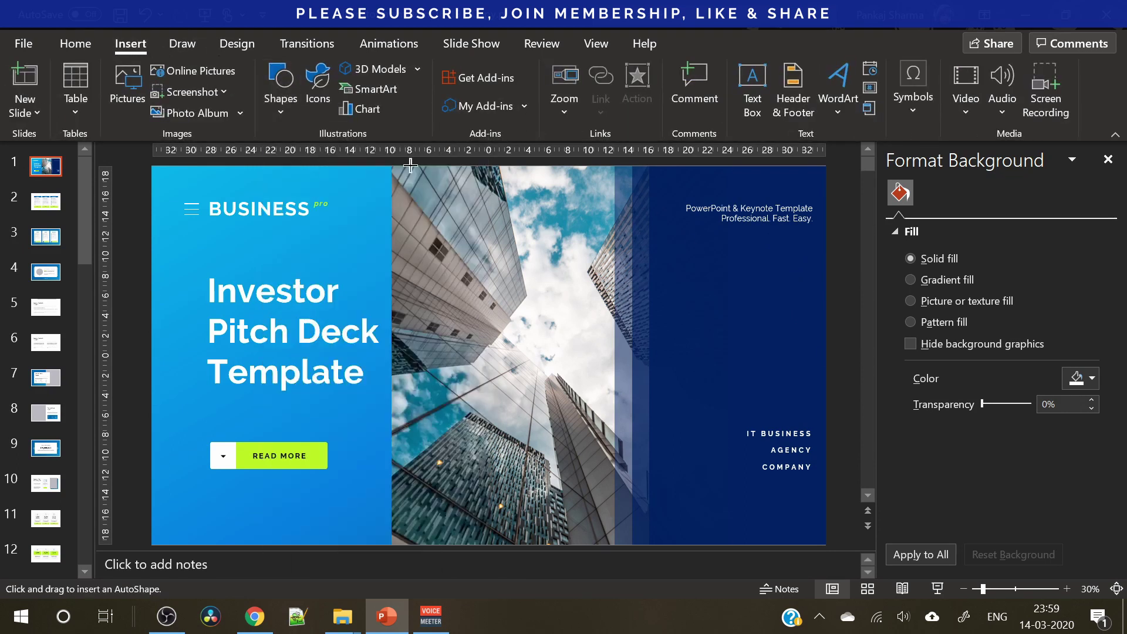
{"action": "left_click_drag", "start_coordinate": [805, 234], "coordinate": [806, 402]}
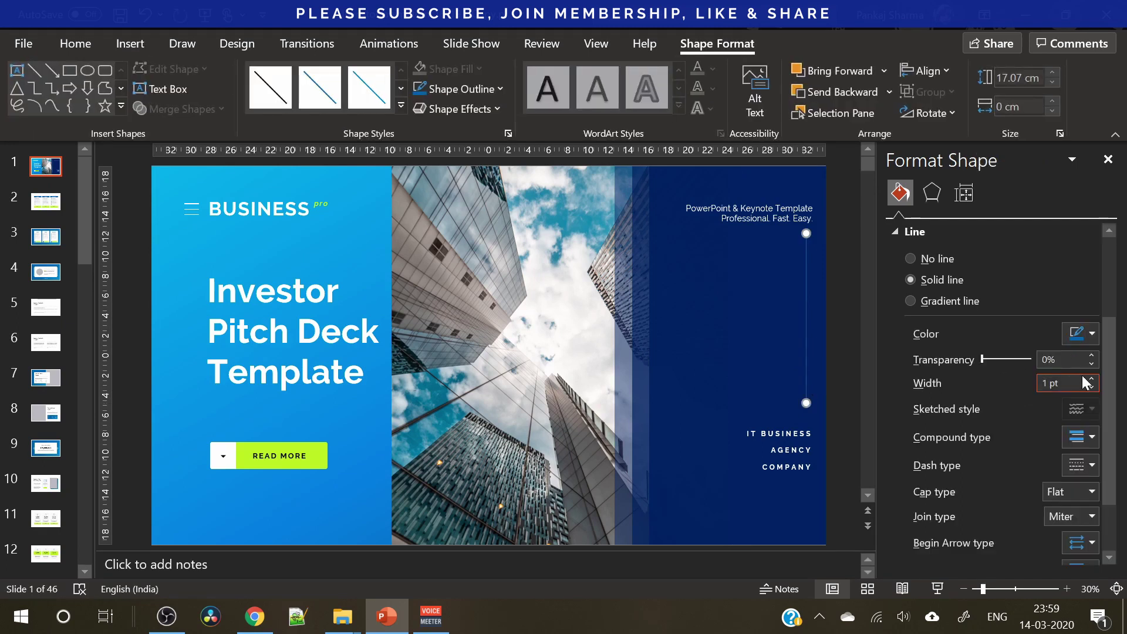
{"action": "left_click", "coordinate": [1090, 334]}
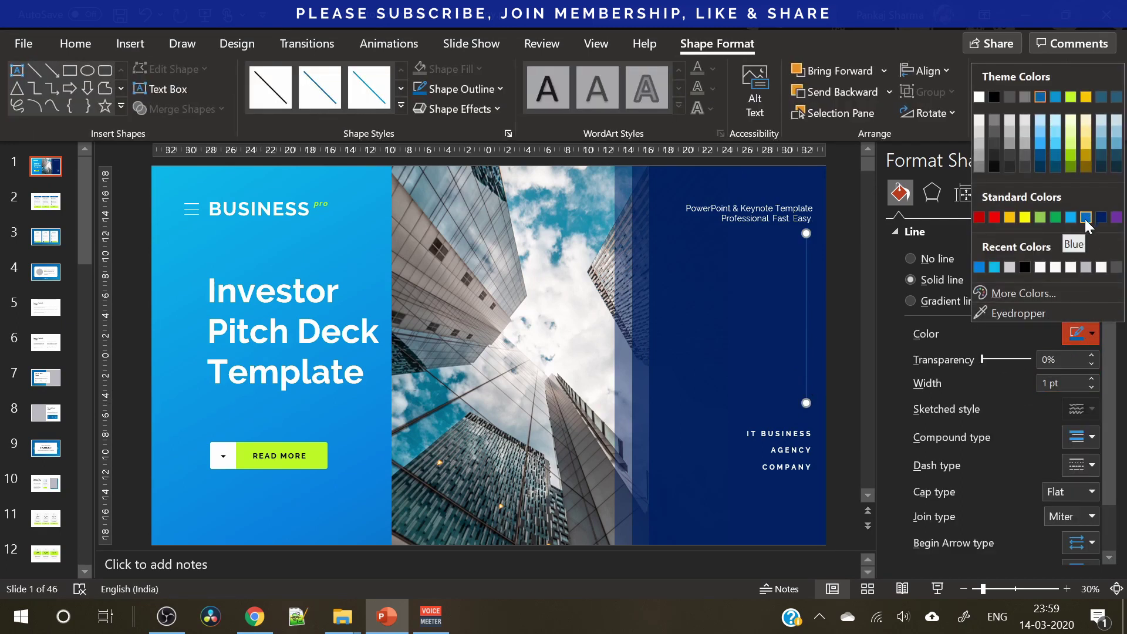
{"action": "left_click", "coordinate": [994, 268]}
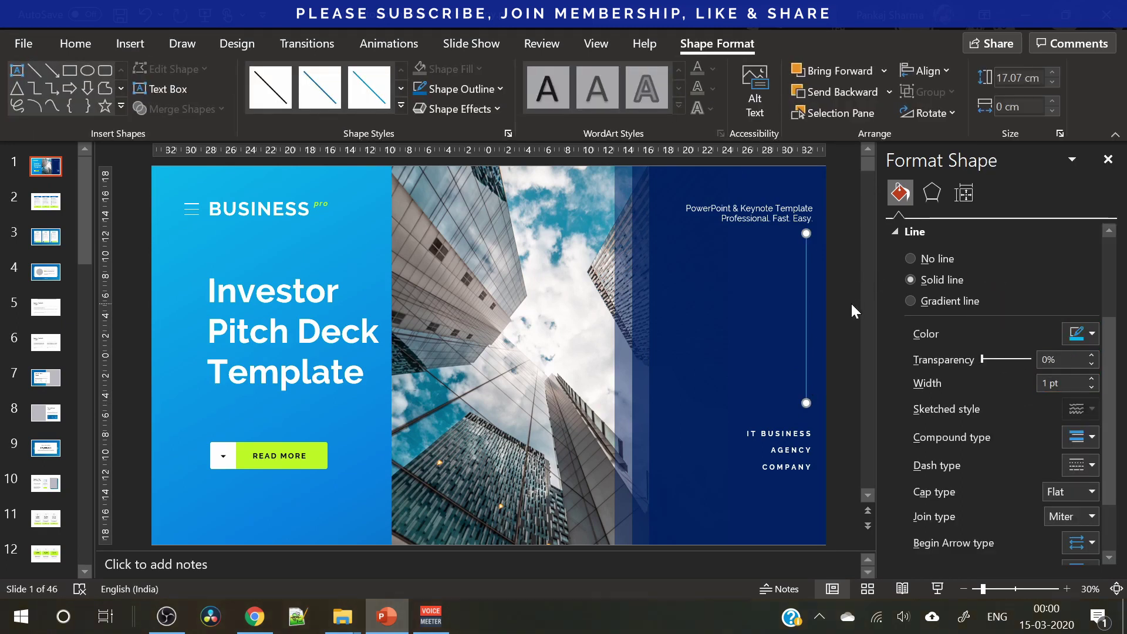
{"action": "left_click_drag", "start_coordinate": [806, 313], "coordinate": [806, 319]}
{"action": "left_click", "coordinate": [839, 322]}
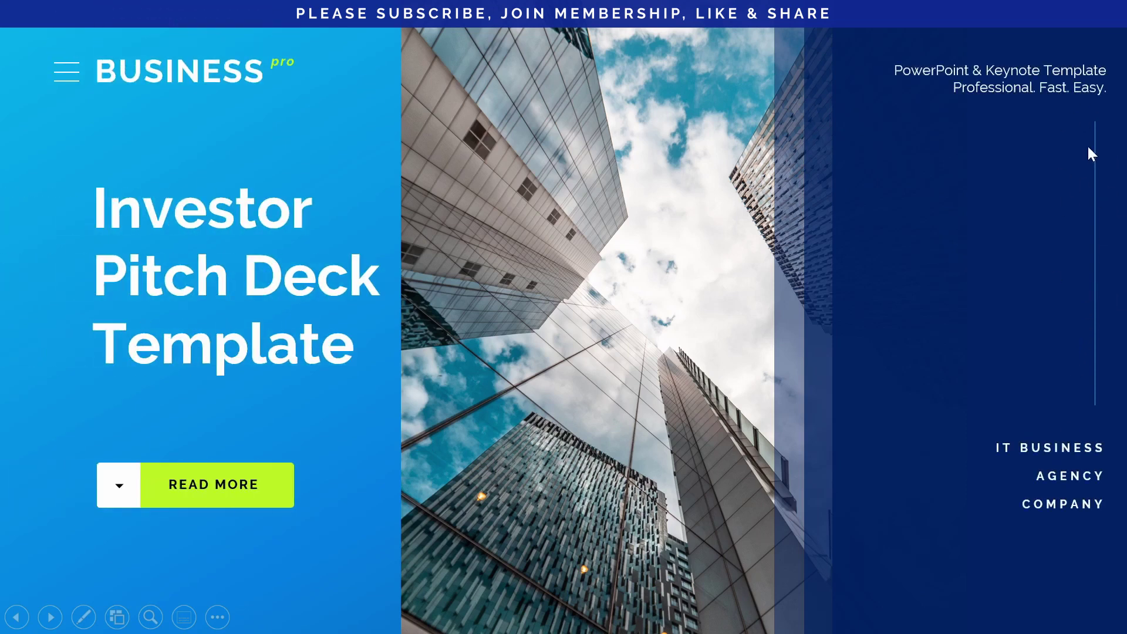
{"action": "key", "text": "Escape"}
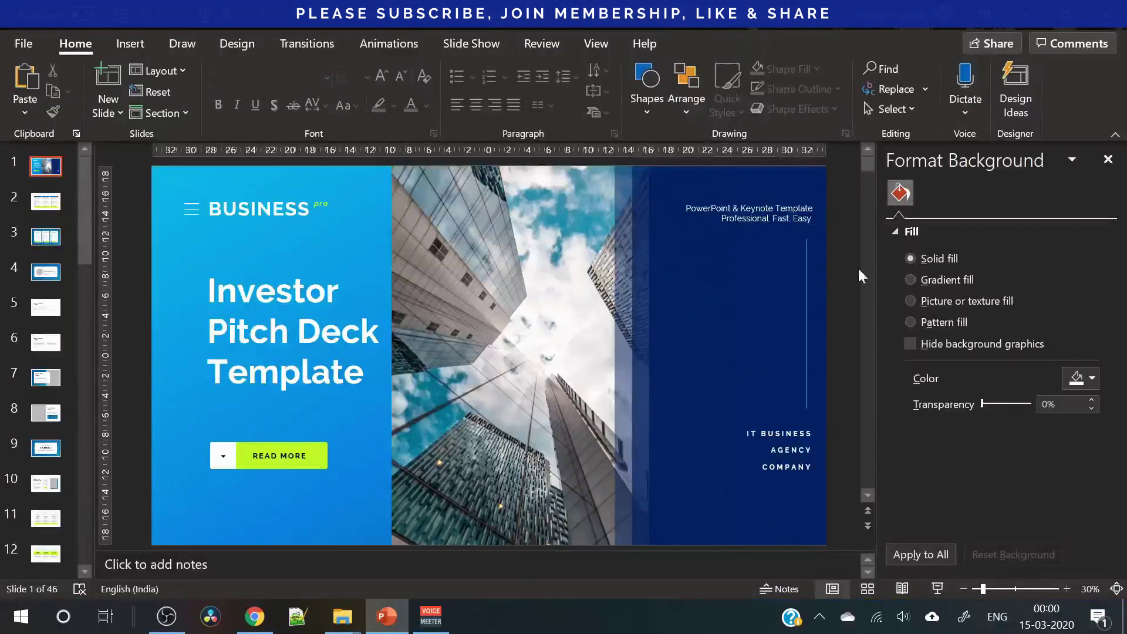
- Give the vertical line a Fade entrance starting With Previous, then preview the slide show
{"action": "left_click", "coordinate": [805, 302]}
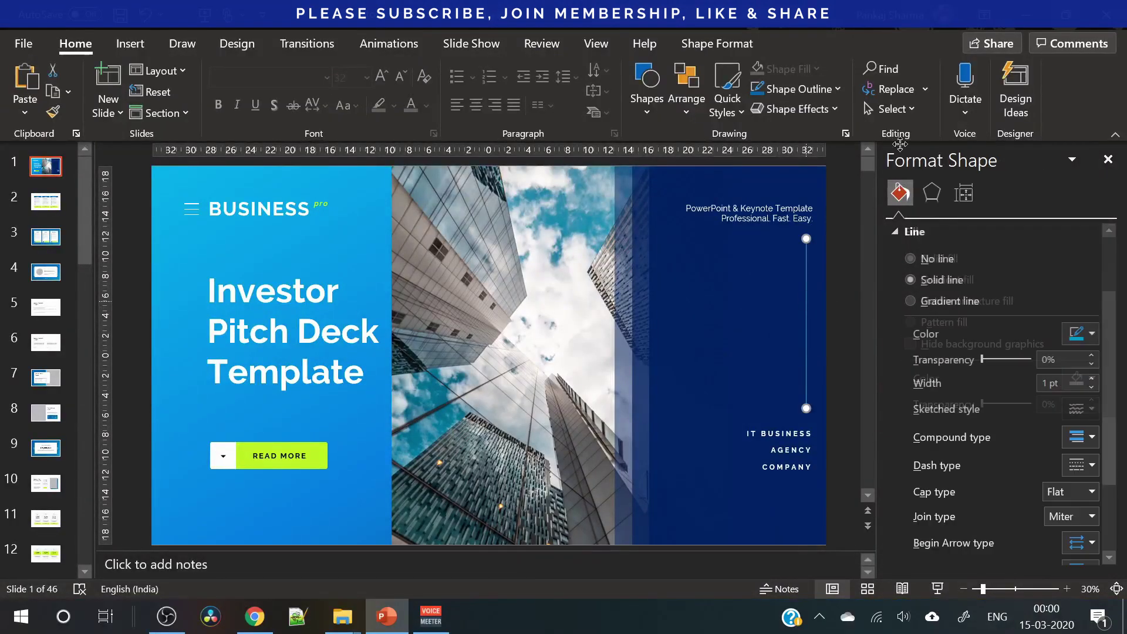
{"action": "left_click", "coordinate": [388, 43]}
{"action": "left_click", "coordinate": [772, 71]}
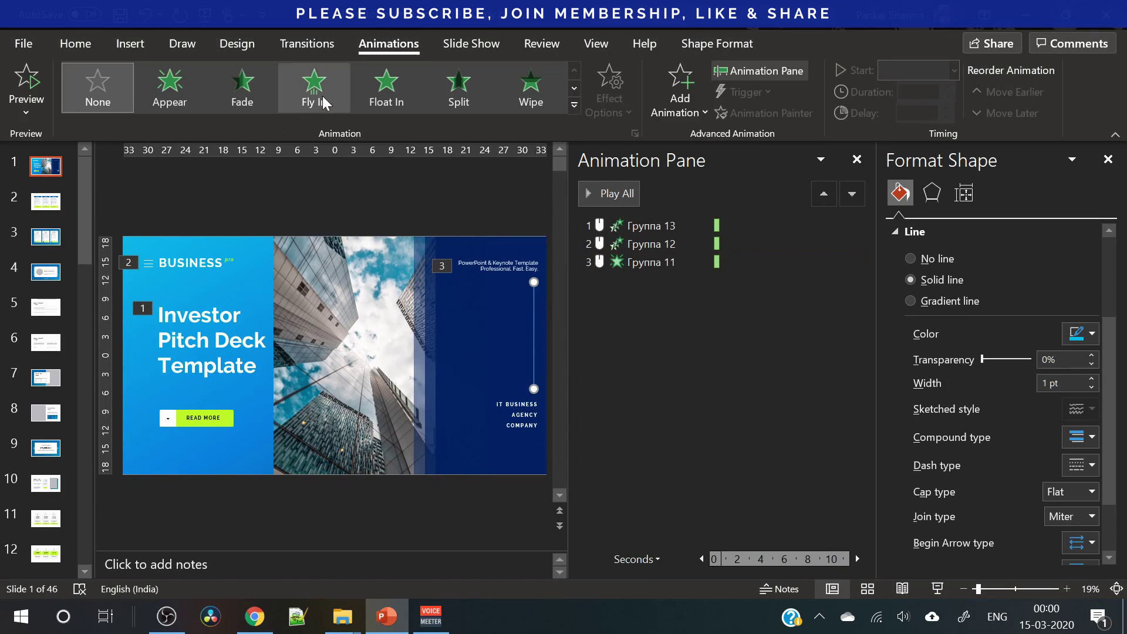
{"action": "left_click", "coordinate": [240, 96]}
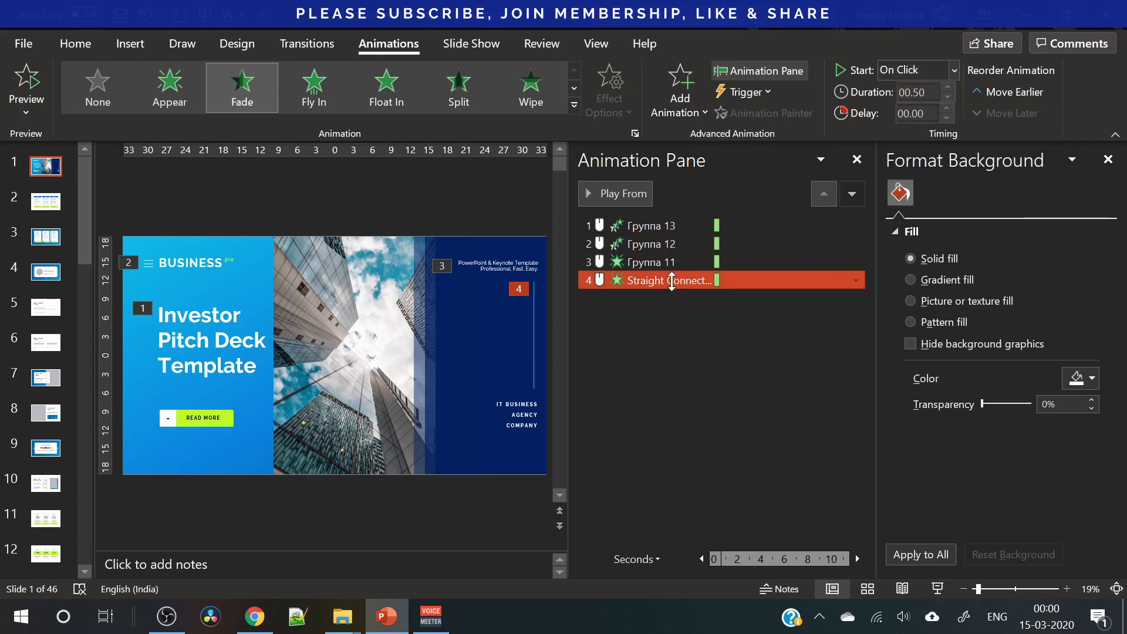
{"action": "left_click", "coordinate": [954, 70]}
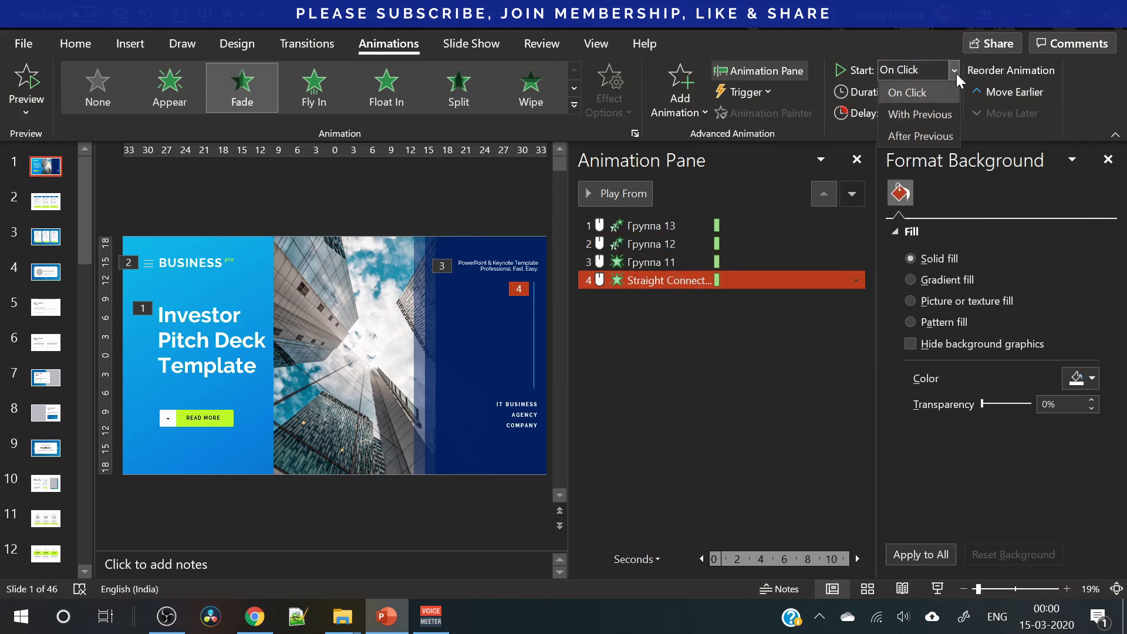
{"action": "left_click", "coordinate": [925, 114]}
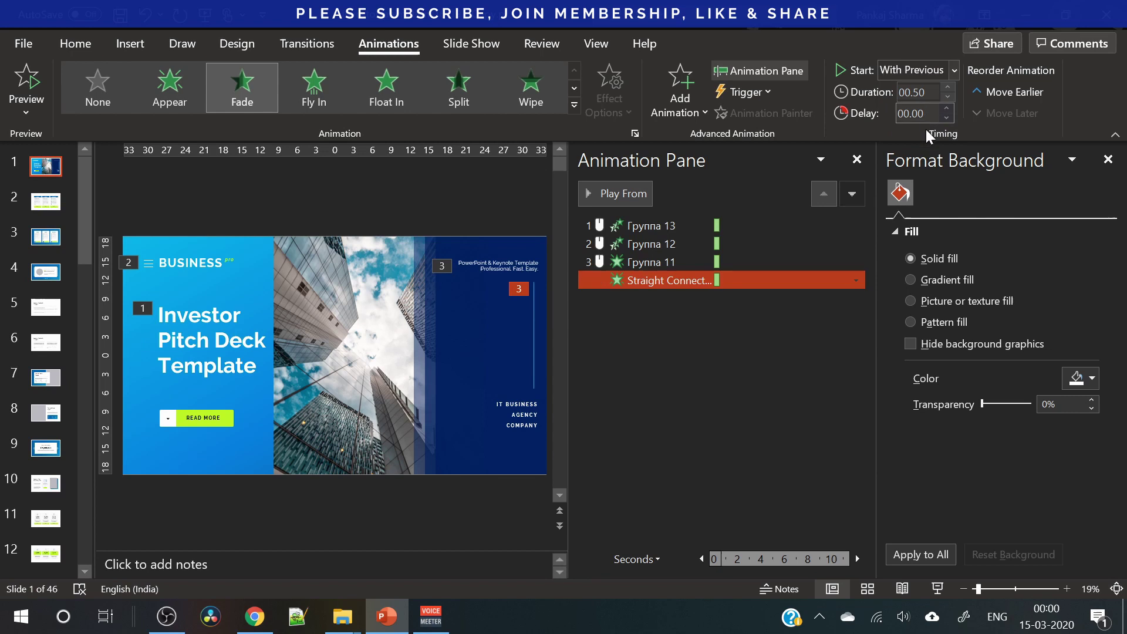
{"action": "left_click", "coordinate": [661, 262]}
{"action": "left_click", "coordinate": [679, 280]}
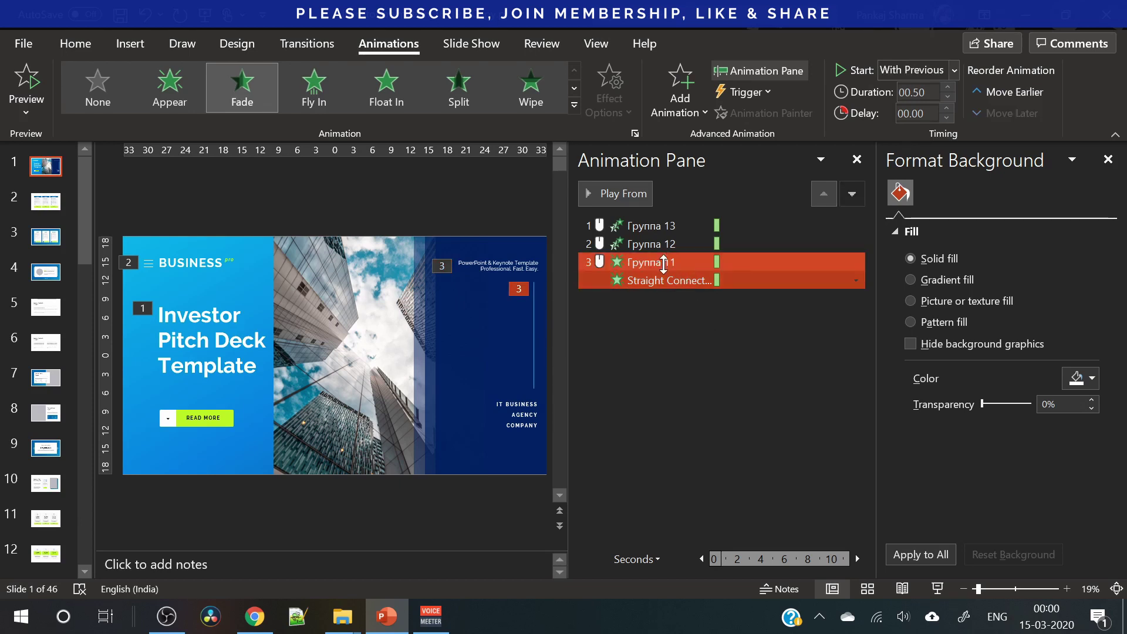
{"action": "left_click", "coordinate": [937, 589]}
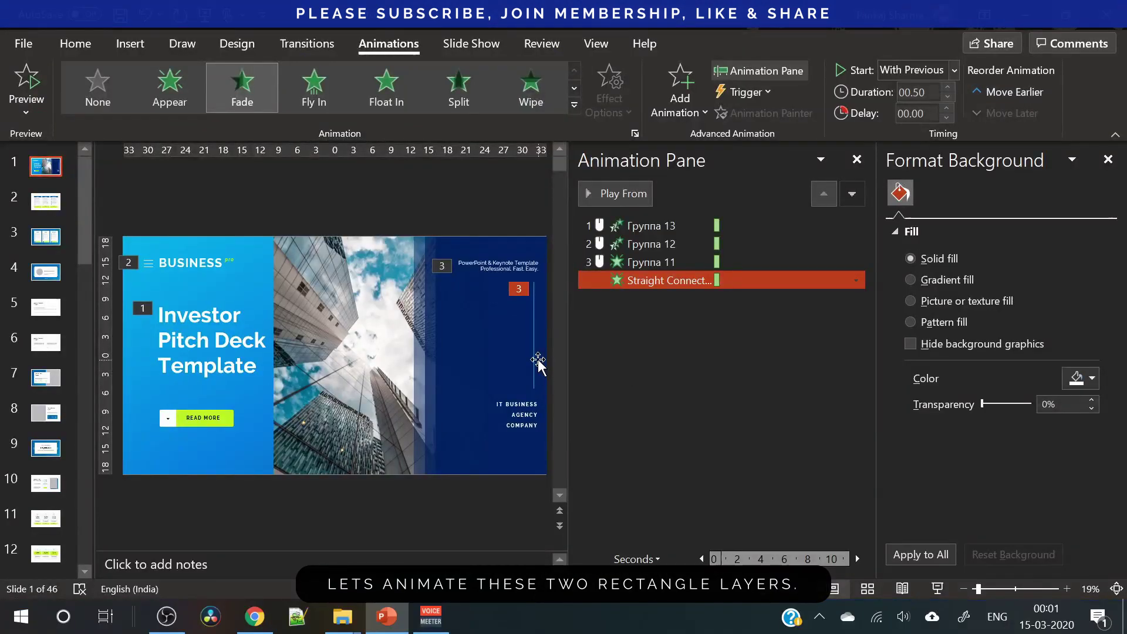
- Apply a Fade entrance to both dark blue rectangles and move it second in the animation order
{"action": "left_click", "coordinate": [434, 355]}
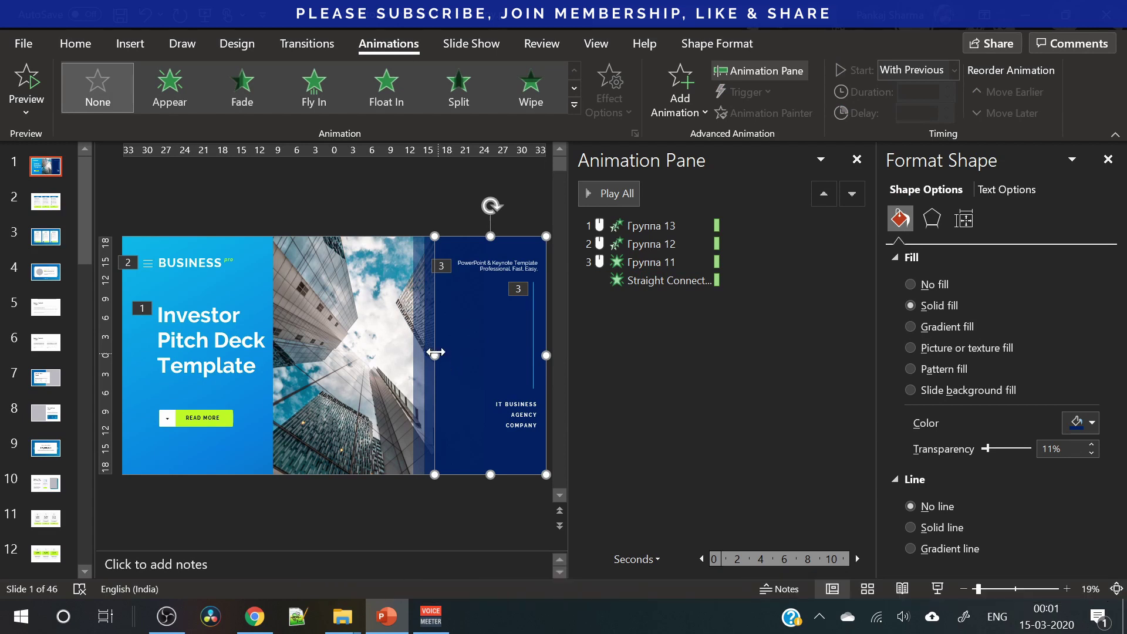
{"action": "left_click", "coordinate": [420, 341], "text": "shift"}
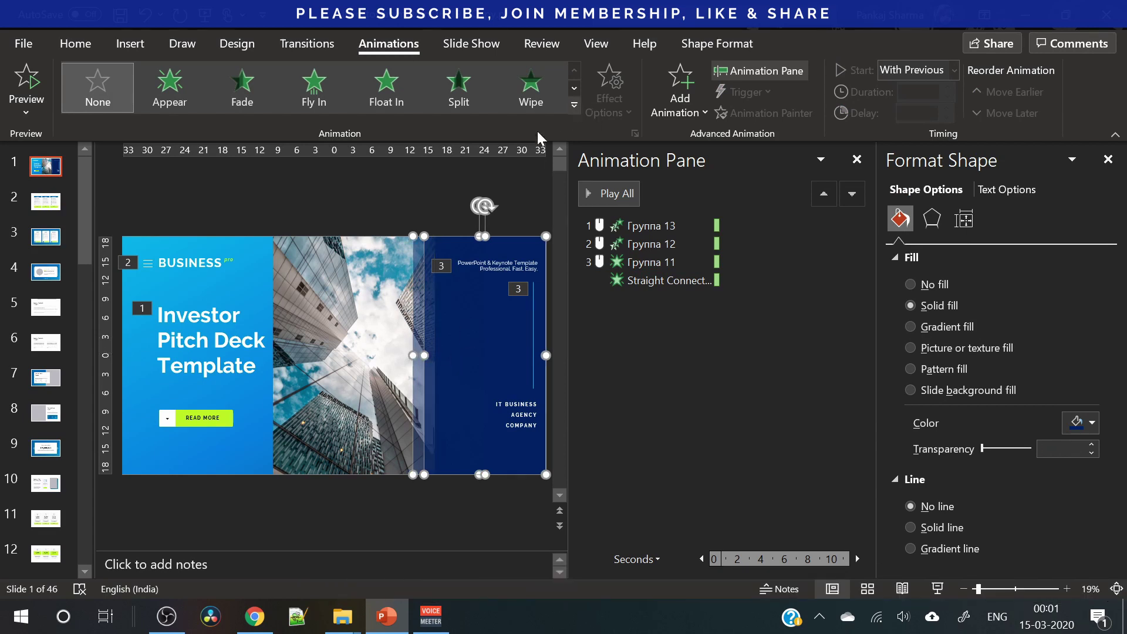
{"action": "left_click", "coordinate": [257, 88]}
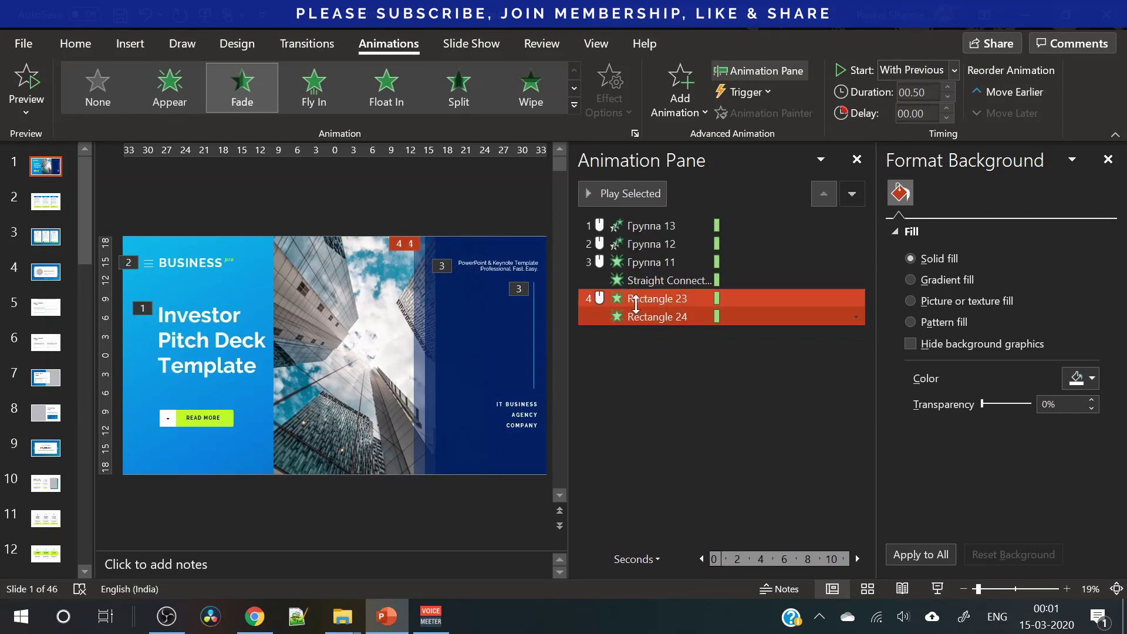
{"action": "left_click_drag", "start_coordinate": [656, 301], "coordinate": [664, 236]}
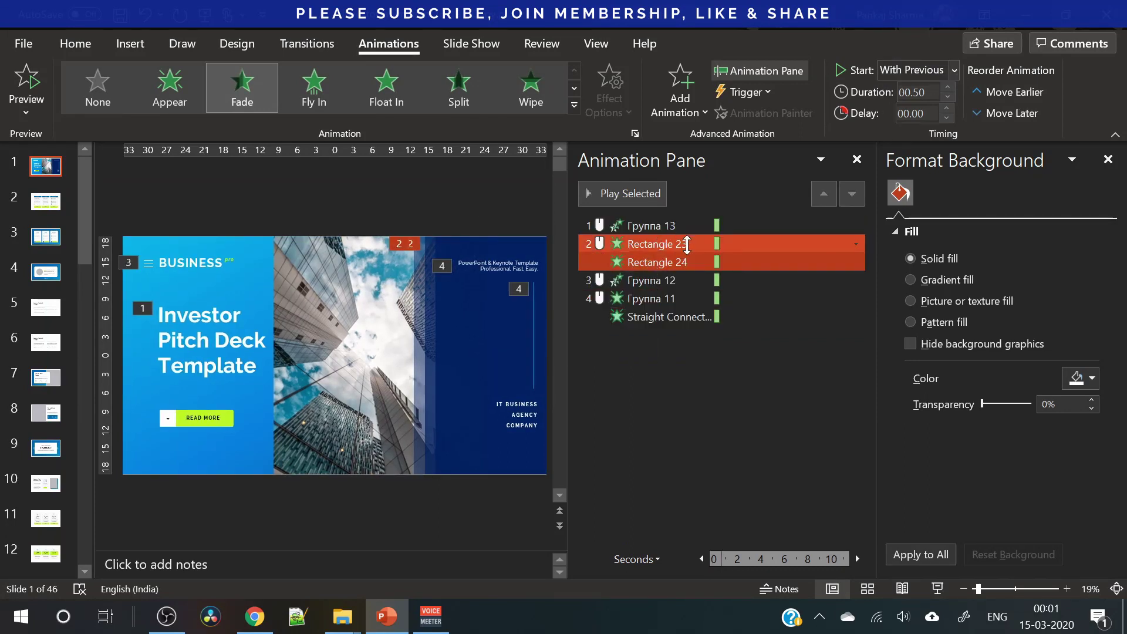
{"action": "left_click", "coordinate": [953, 72]}
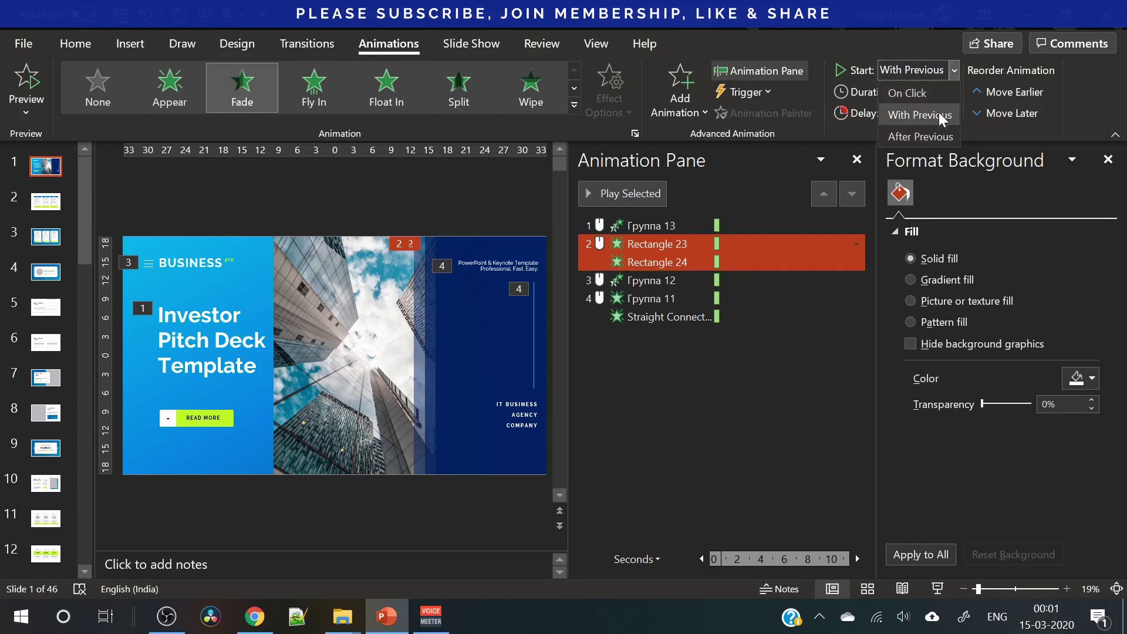
{"action": "mouse_move", "coordinate": [656, 241]}
{"action": "left_mouse_down"}
{"action": "mouse_move", "coordinate": [665, 256]}
{"action": "mouse_move", "coordinate": [661, 225]}
{"action": "left_mouse_up"}
- Set Rectangle 23's fade to start With Previous with a 01.00 duration
{"action": "left_click", "coordinate": [737, 397]}
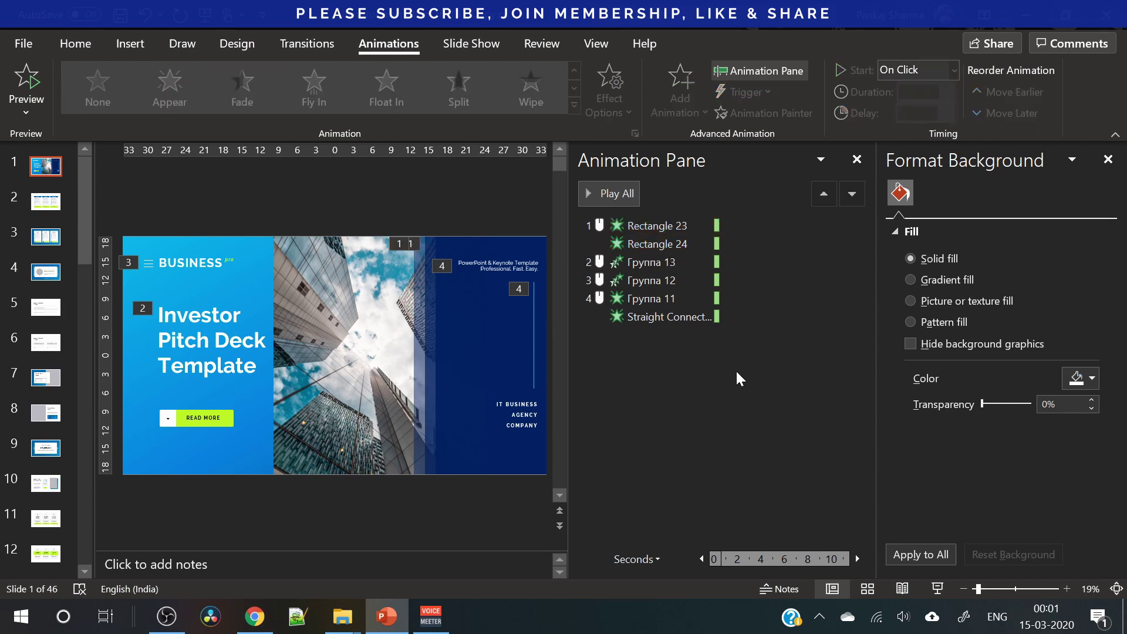
{"action": "left_click", "coordinate": [652, 225]}
{"action": "left_click", "coordinate": [665, 243]}
{"action": "left_click", "coordinate": [667, 227]}
{"action": "left_click", "coordinate": [954, 69]}
{"action": "left_click", "coordinate": [932, 115]}
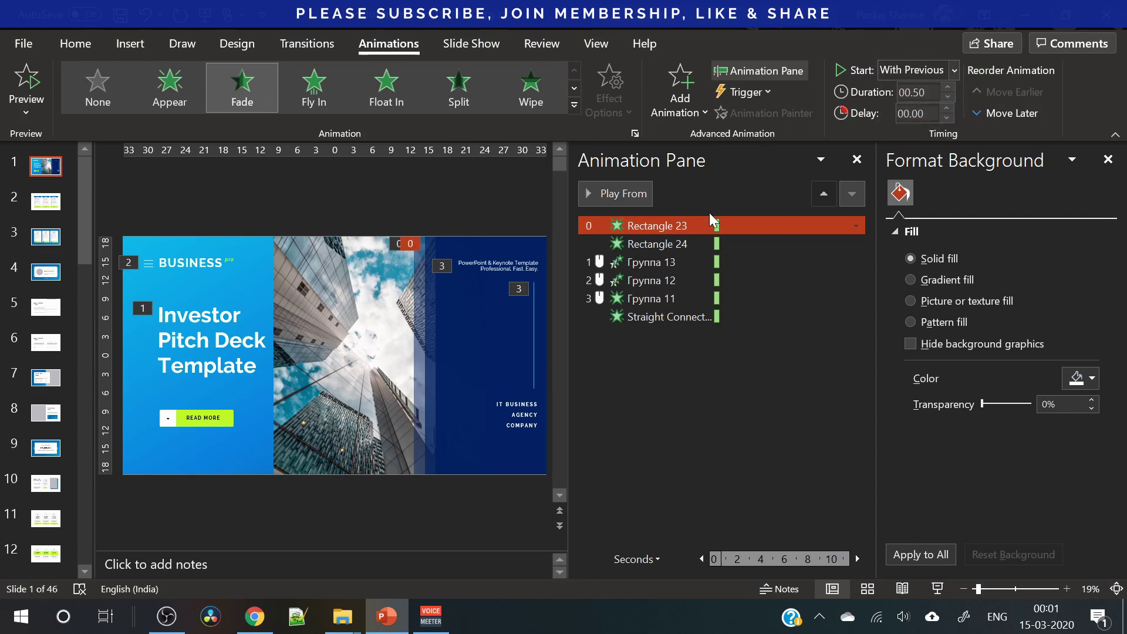
{"action": "left_click", "coordinate": [684, 244]}
{"action": "left_click", "coordinate": [691, 223]}
{"action": "left_click", "coordinate": [946, 87]}
{"action": "left_click", "coordinate": [946, 87]}
- Give Rectangle 24's fade a 01.00 duration and a 00.25 delay
{"action": "left_click", "coordinate": [686, 241]}
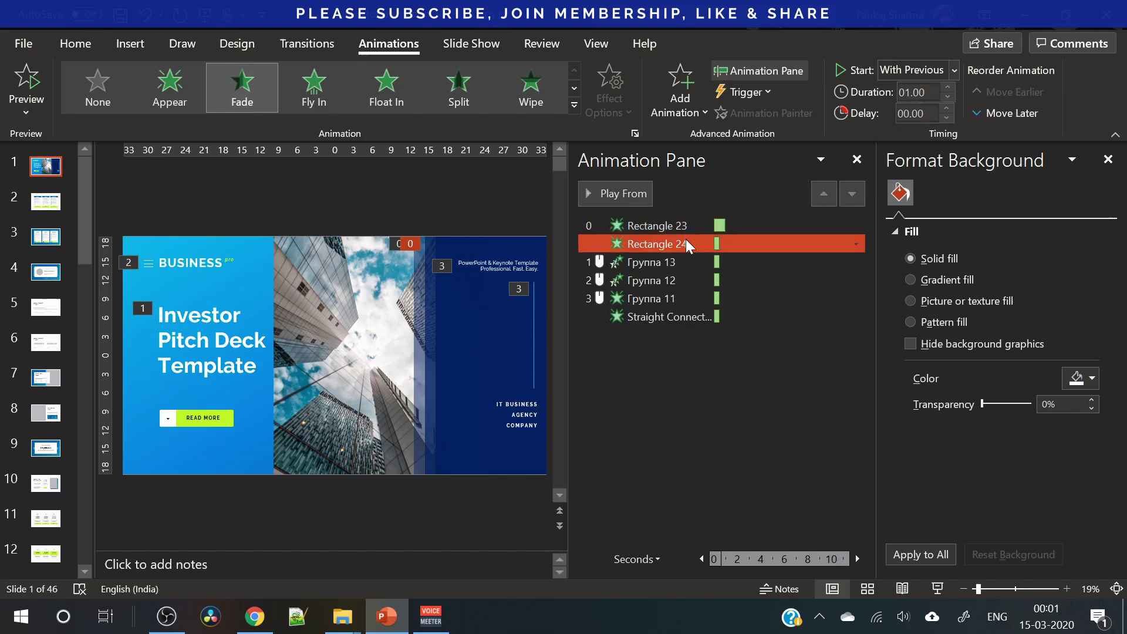
{"action": "left_click", "coordinate": [946, 87]}
{"action": "left_click", "coordinate": [945, 86]}
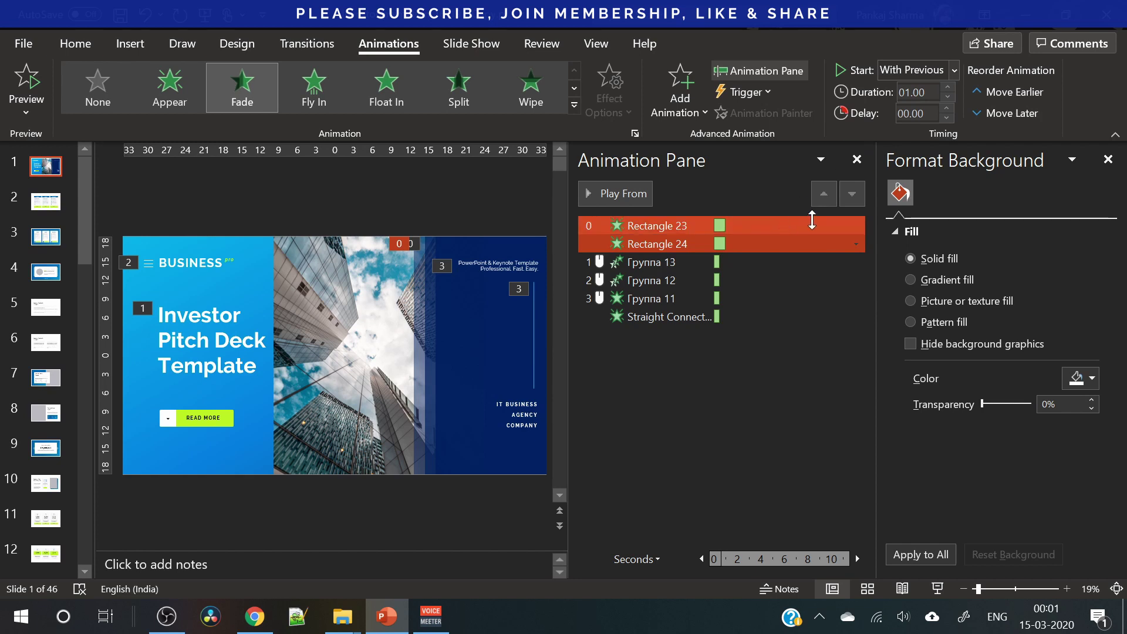
{"action": "left_click", "coordinate": [657, 227]}
{"action": "left_click", "coordinate": [657, 244]}
{"action": "left_click", "coordinate": [943, 108]}
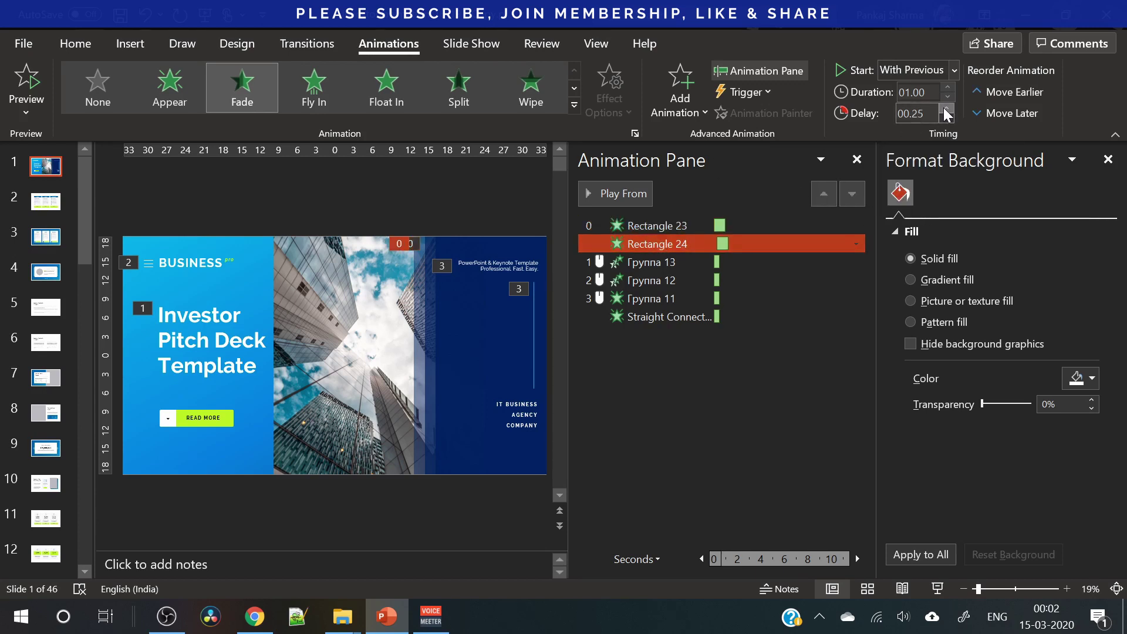
{"action": "left_click", "coordinate": [674, 225], "text": "ctrl"}
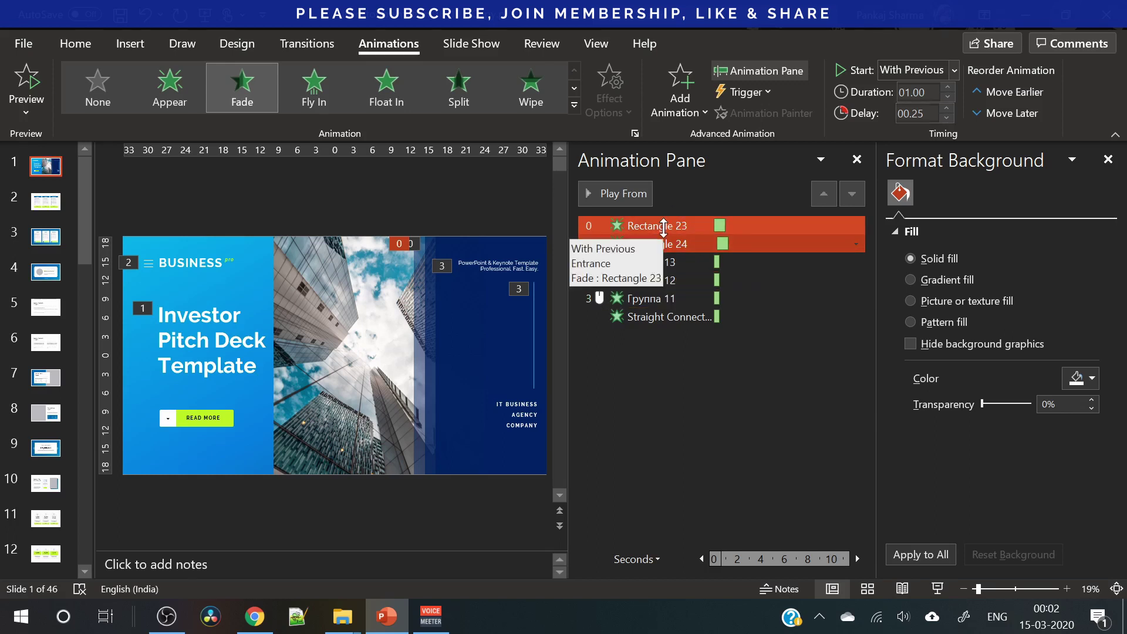
{"action": "left_click", "coordinate": [707, 244]}
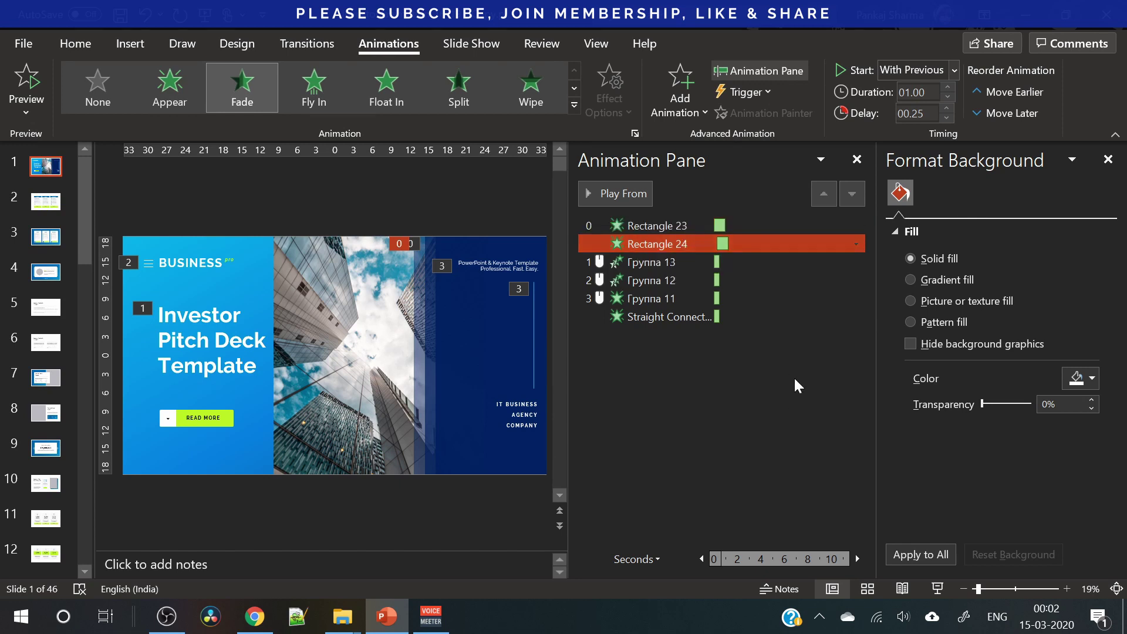
- Change both Rectangle 23 and 24 animations to Fly In
{"action": "left_click", "coordinate": [745, 275], "text": "ctrl"}
{"action": "left_click", "coordinate": [744, 276], "text": "ctrl"}
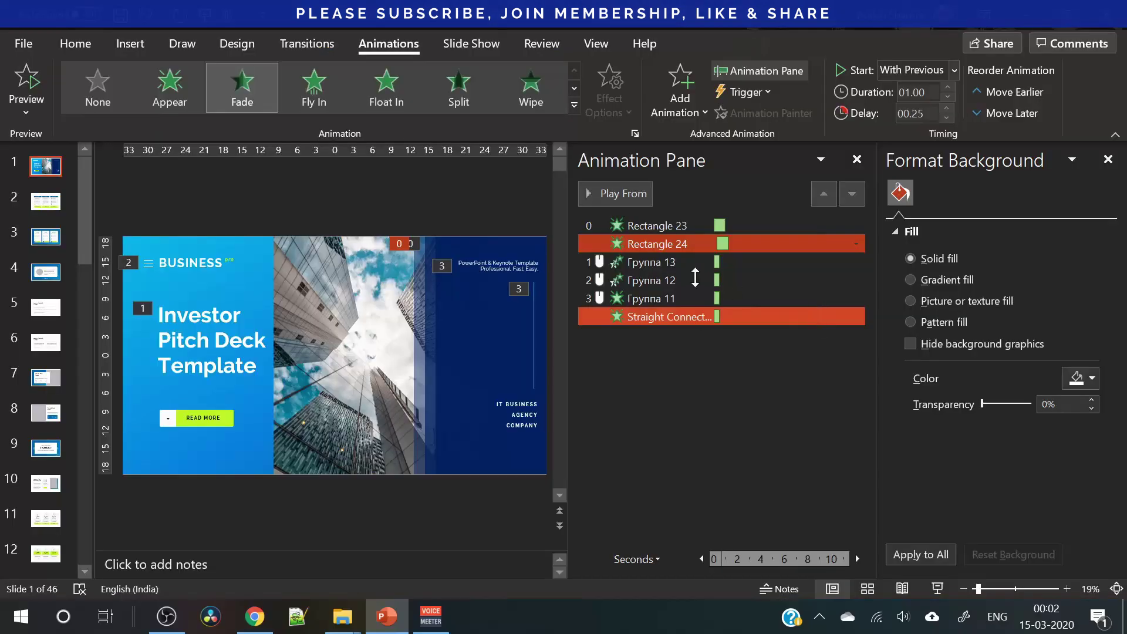
{"action": "left_click_drag", "start_coordinate": [681, 276], "coordinate": [680, 226]}
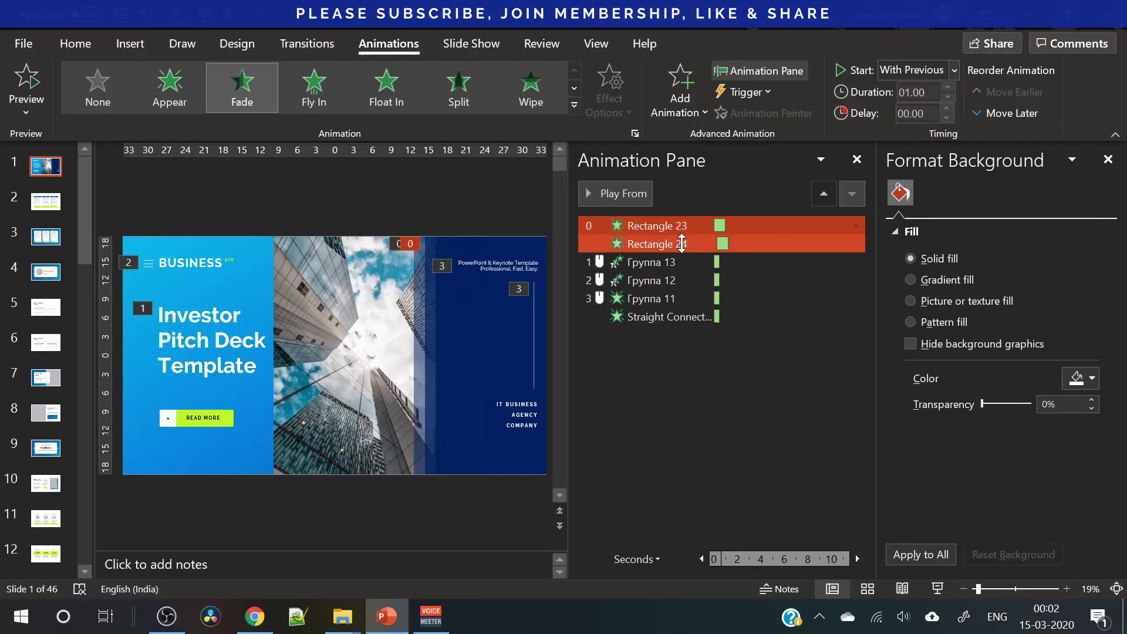
{"action": "left_click", "coordinate": [681, 225]}
{"action": "left_click", "coordinate": [310, 97]}
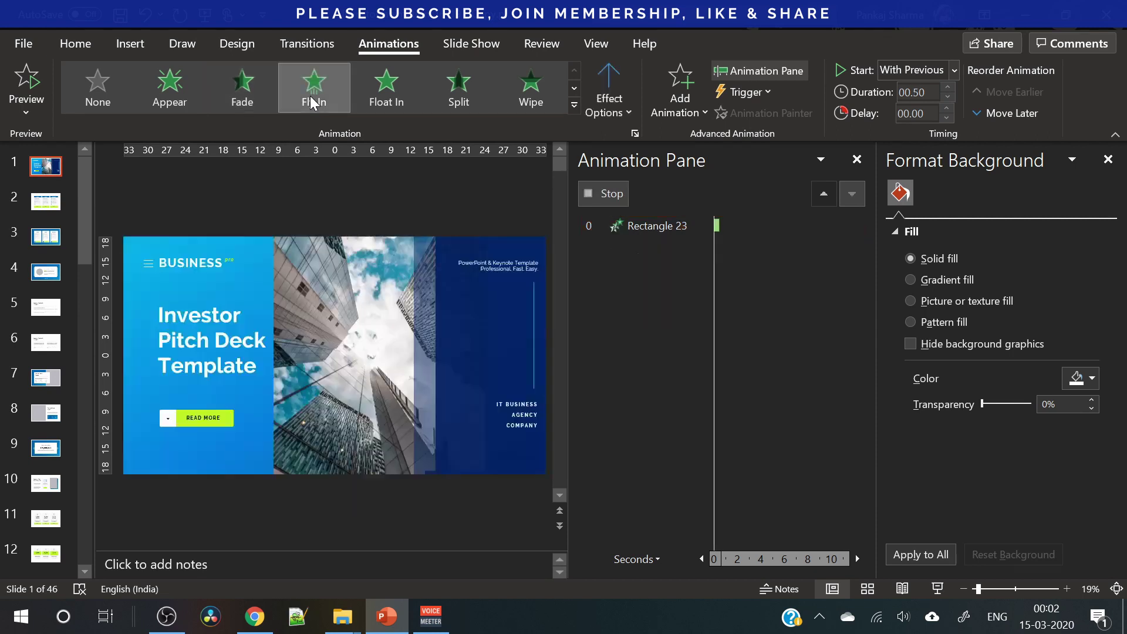
{"action": "left_click", "coordinate": [657, 244], "text": "shift"}
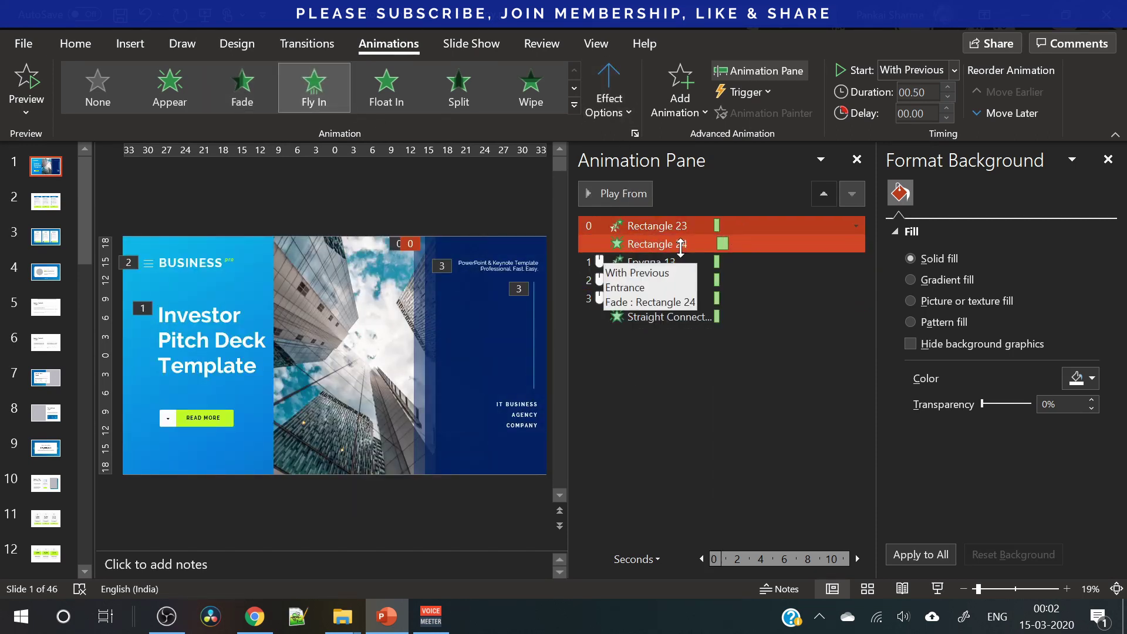
{"action": "left_click", "coordinate": [681, 243], "text": "shift"}
{"action": "left_click", "coordinate": [393, 98]}
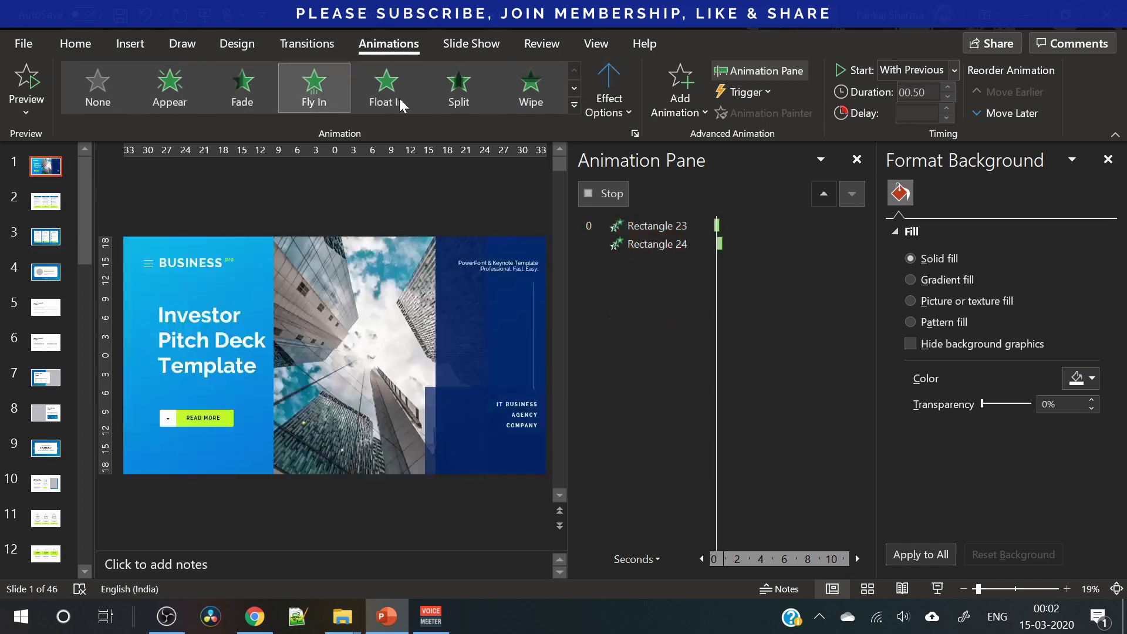
- Make the fly-in come From Right over 01.00, and drag Smooth end in Effect Options
{"action": "left_click", "coordinate": [609, 103]}
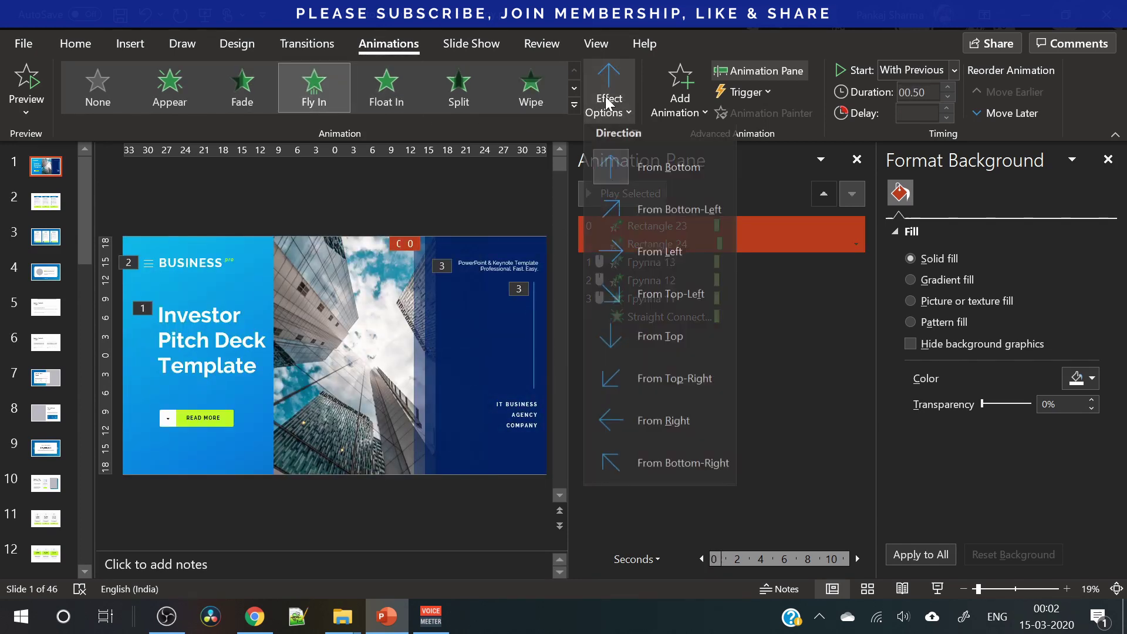
{"action": "left_click", "coordinate": [650, 431]}
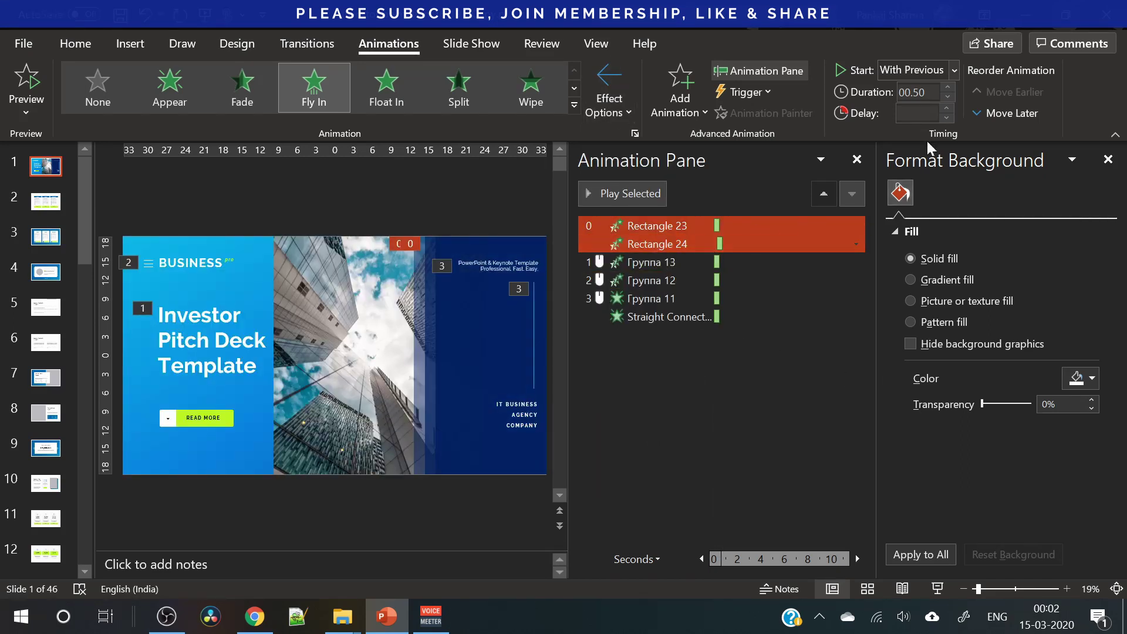
{"action": "left_click", "coordinate": [948, 86]}
{"action": "right_click", "coordinate": [665, 230]}
{"action": "left_click", "coordinate": [759, 311]}
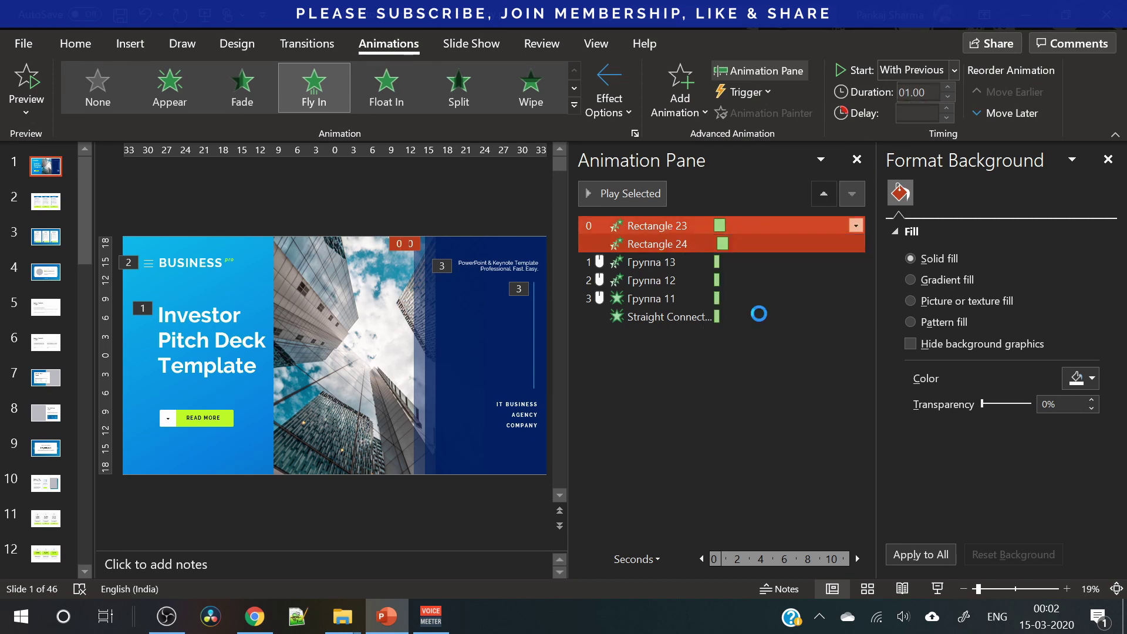
{"action": "left_click_drag", "start_coordinate": [509, 259], "coordinate": [576, 260]}
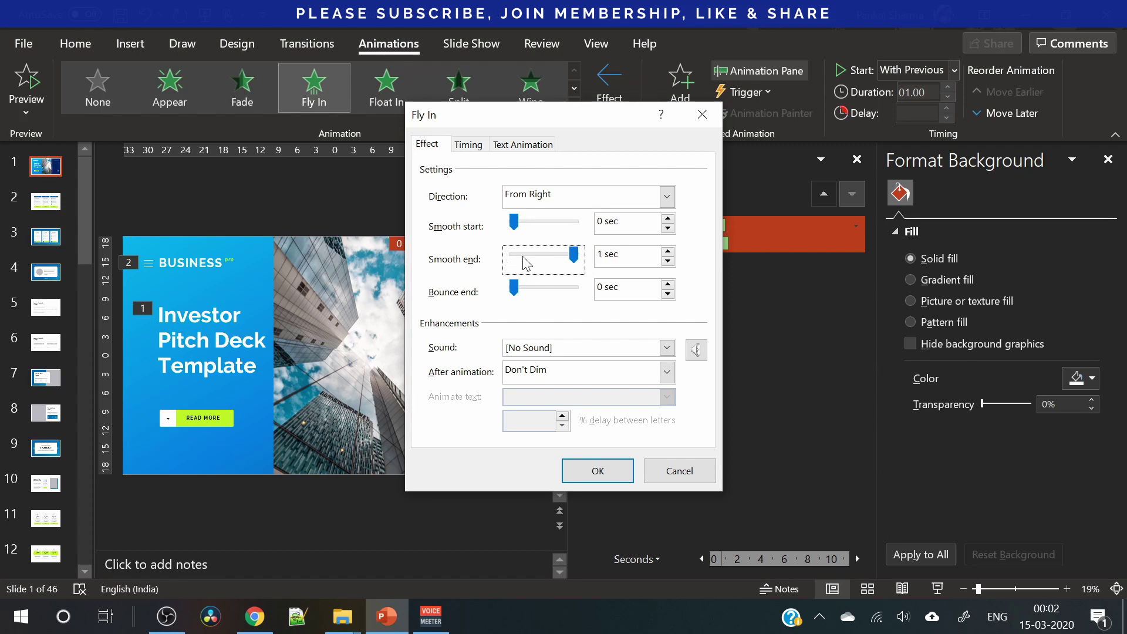
- Confirm the Fly In settings with a 1-second smooth end and reselect Rectangle 24's animation
{"action": "left_click", "coordinate": [598, 473]}
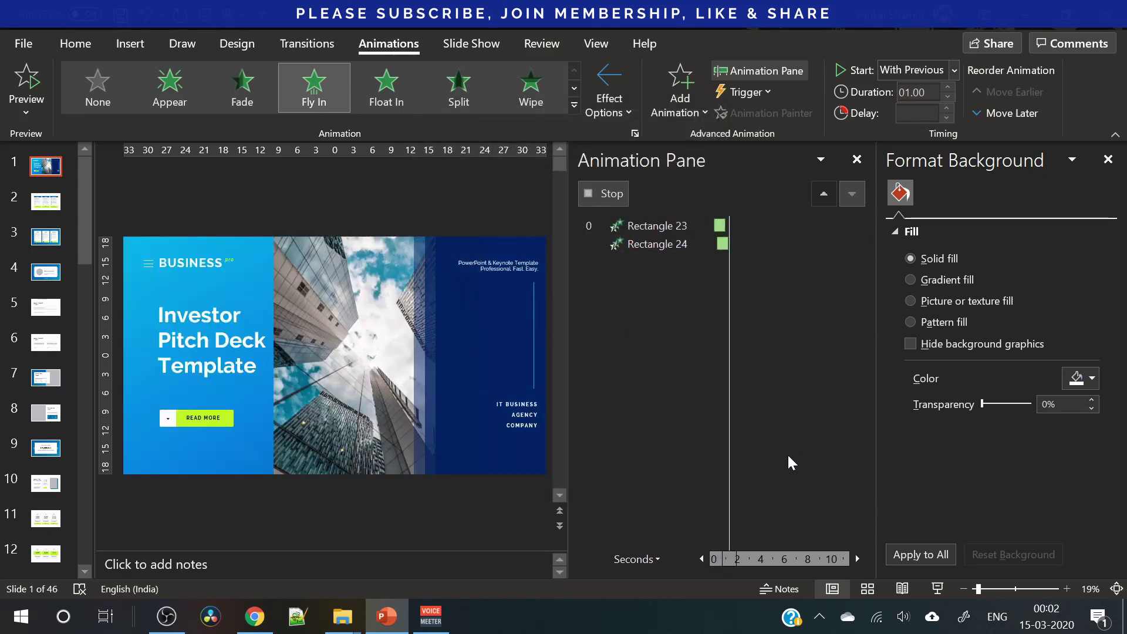
{"action": "left_click", "coordinate": [657, 243]}
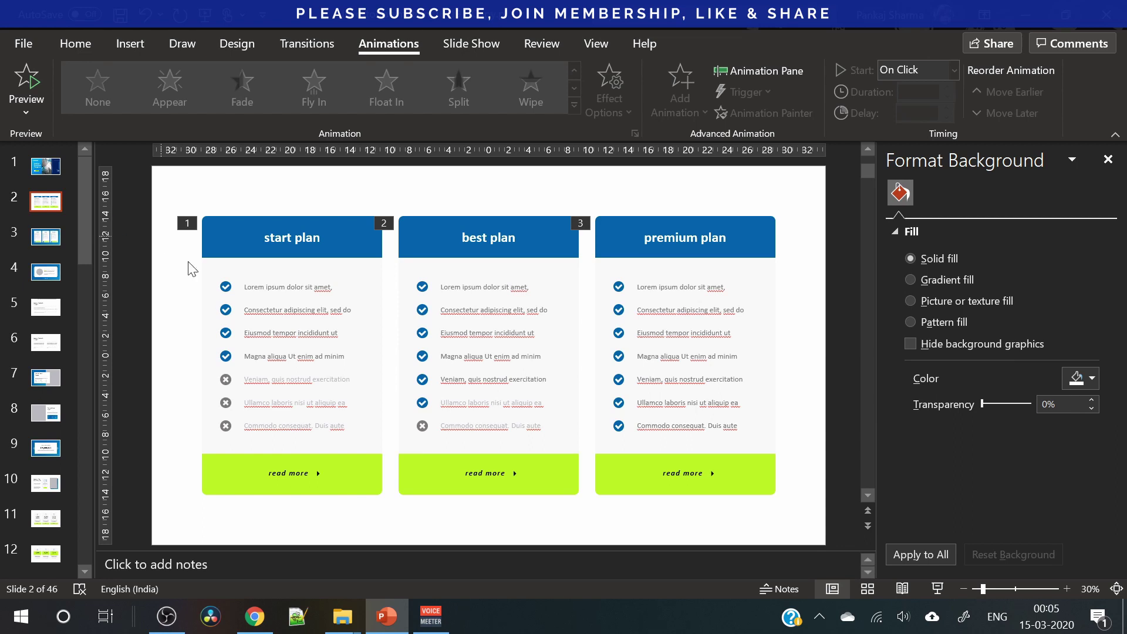
- Look over slides 2 and 3 and select slide 3's full-slide background shape
{"action": "left_click", "coordinate": [285, 309]}
{"action": "left_click", "coordinate": [284, 310]}
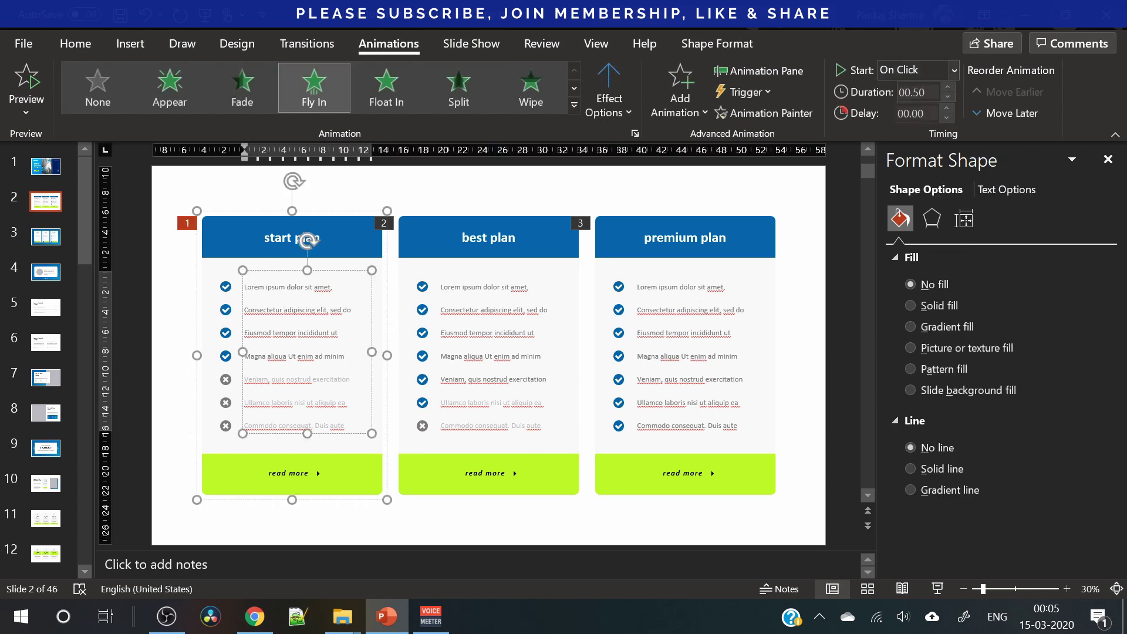
{"action": "left_click", "coordinate": [45, 237]}
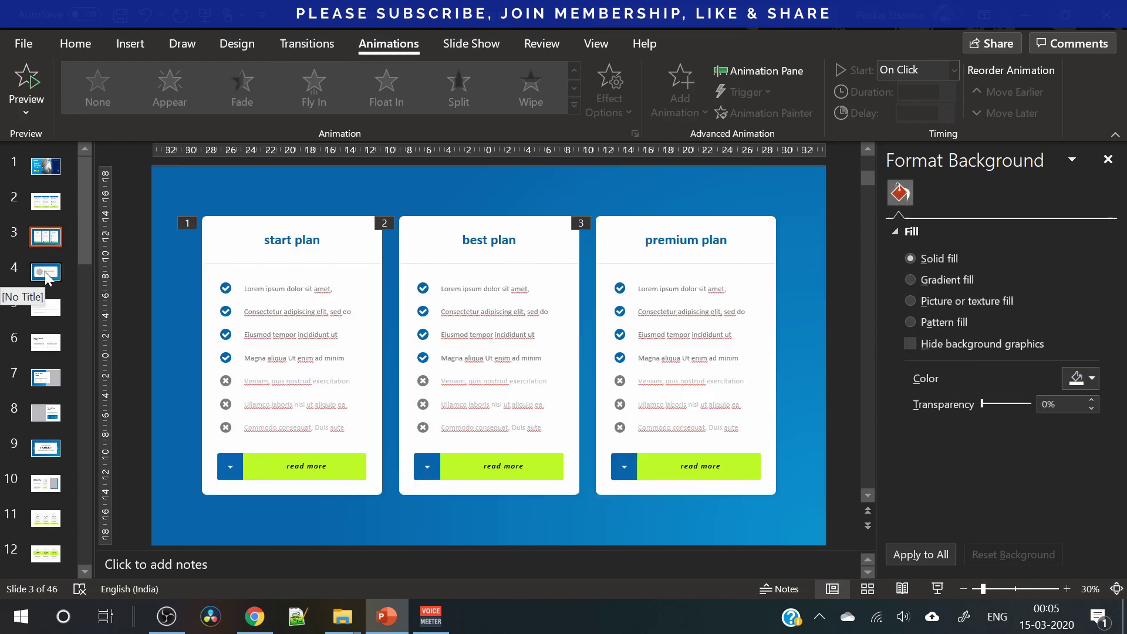
{"action": "key", "text": "Up"}
{"action": "left_click", "coordinate": [48, 239]}
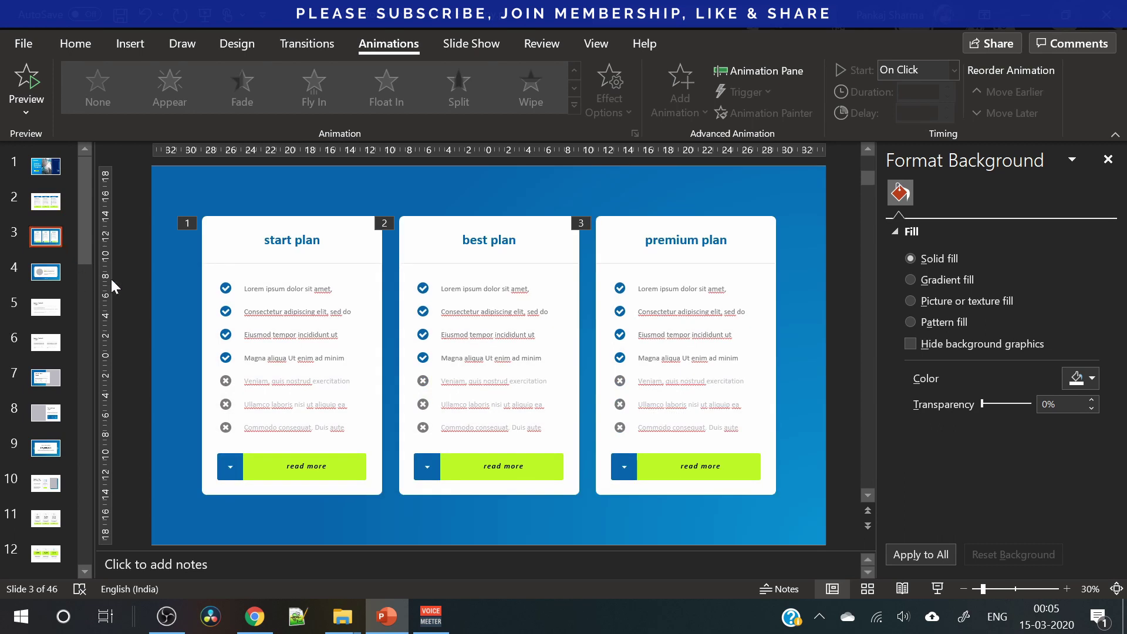
{"action": "left_click", "coordinate": [168, 298]}
- Format-paint the cover's blue gradient onto slide 3's background shape
{"action": "key", "text": "Home"}
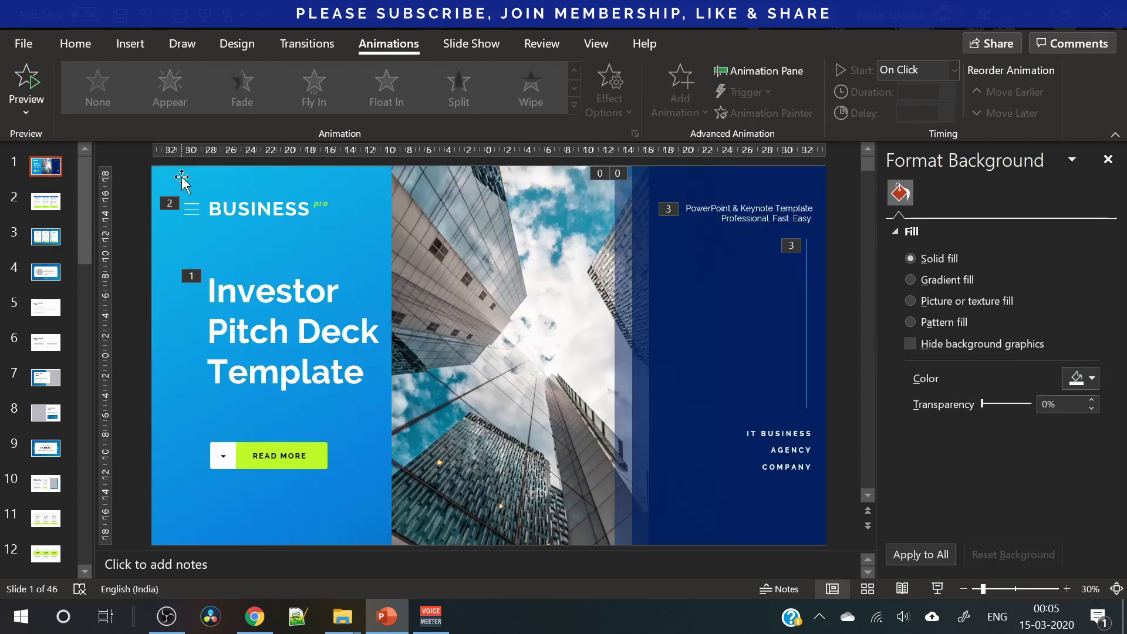
{"action": "left_click", "coordinate": [181, 182]}
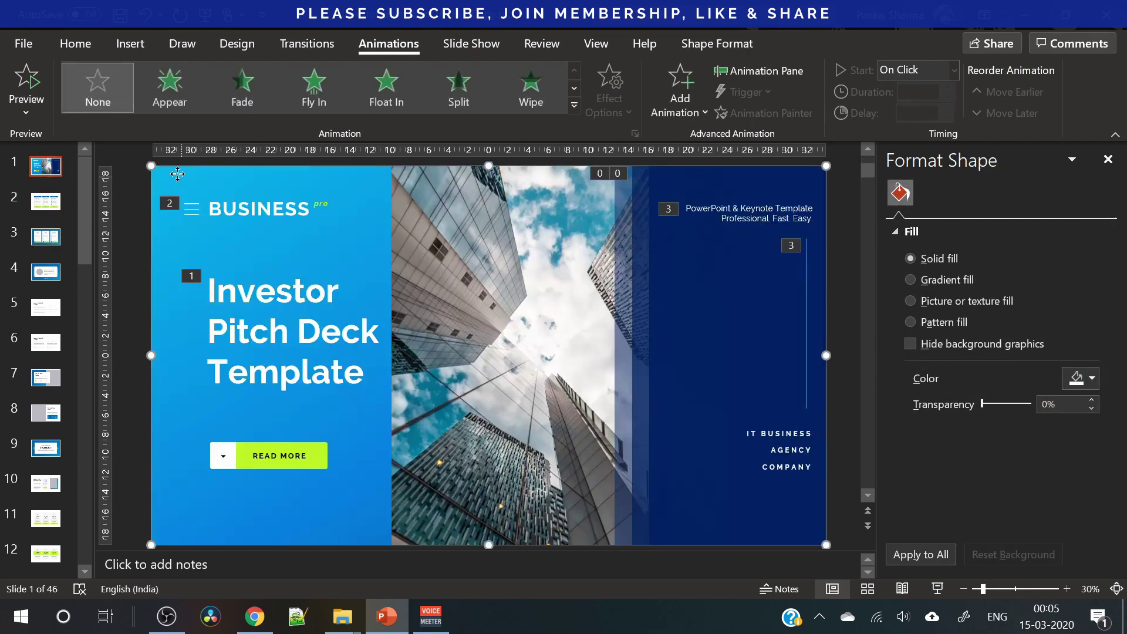
{"action": "left_click", "coordinate": [69, 50]}
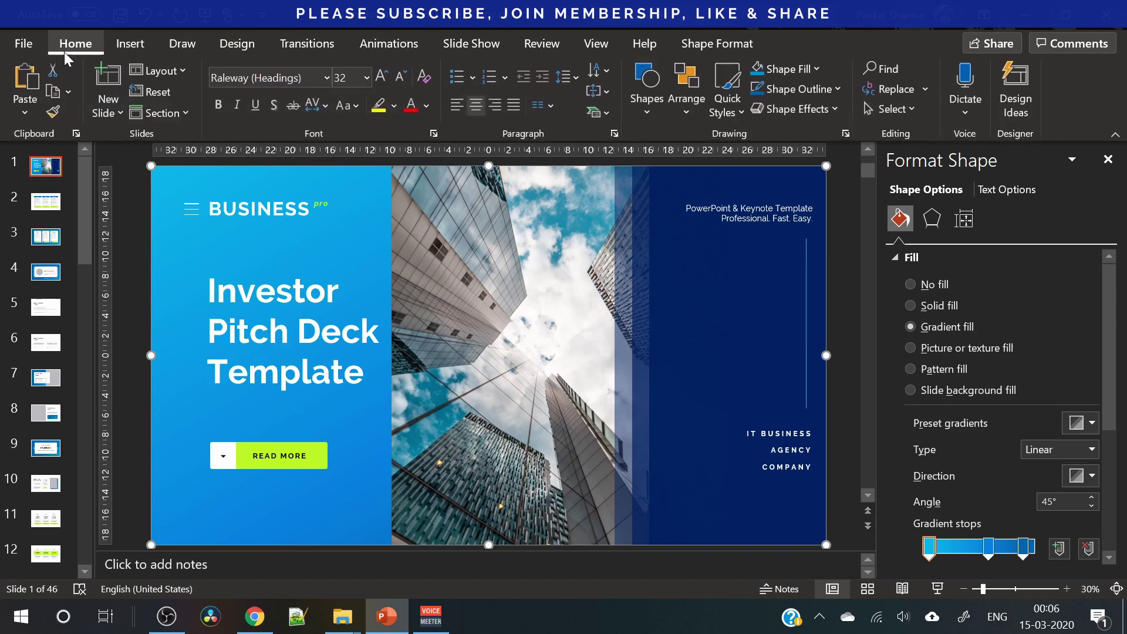
{"action": "left_click", "coordinate": [53, 111]}
{"action": "left_click", "coordinate": [58, 235]}
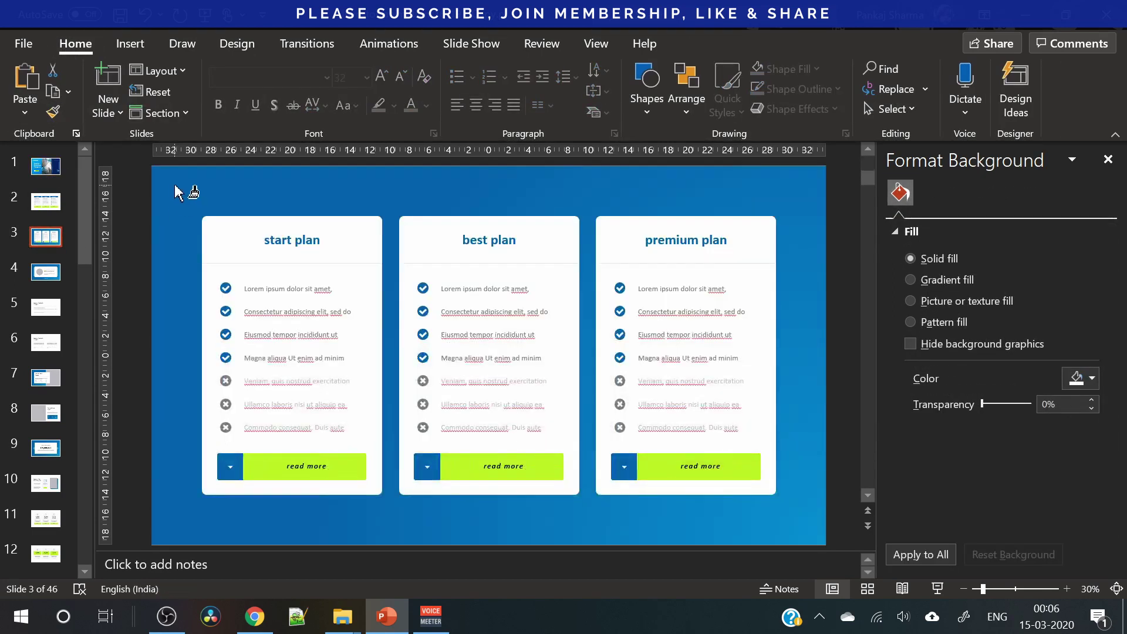
{"action": "left_click", "coordinate": [176, 189]}
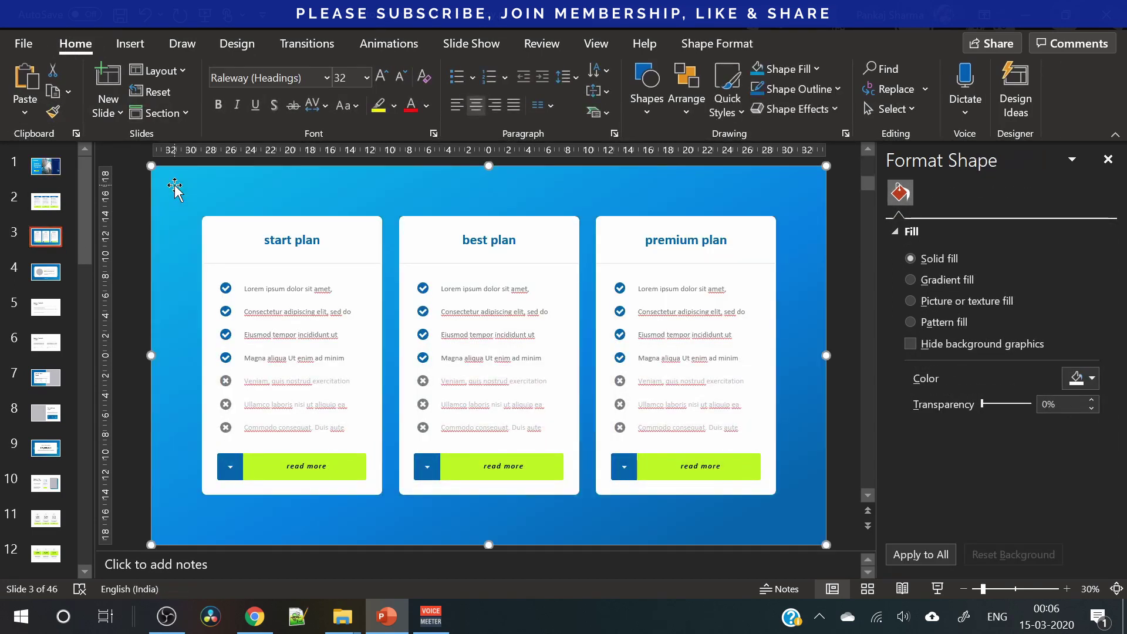
{"action": "left_click", "coordinate": [844, 310]}
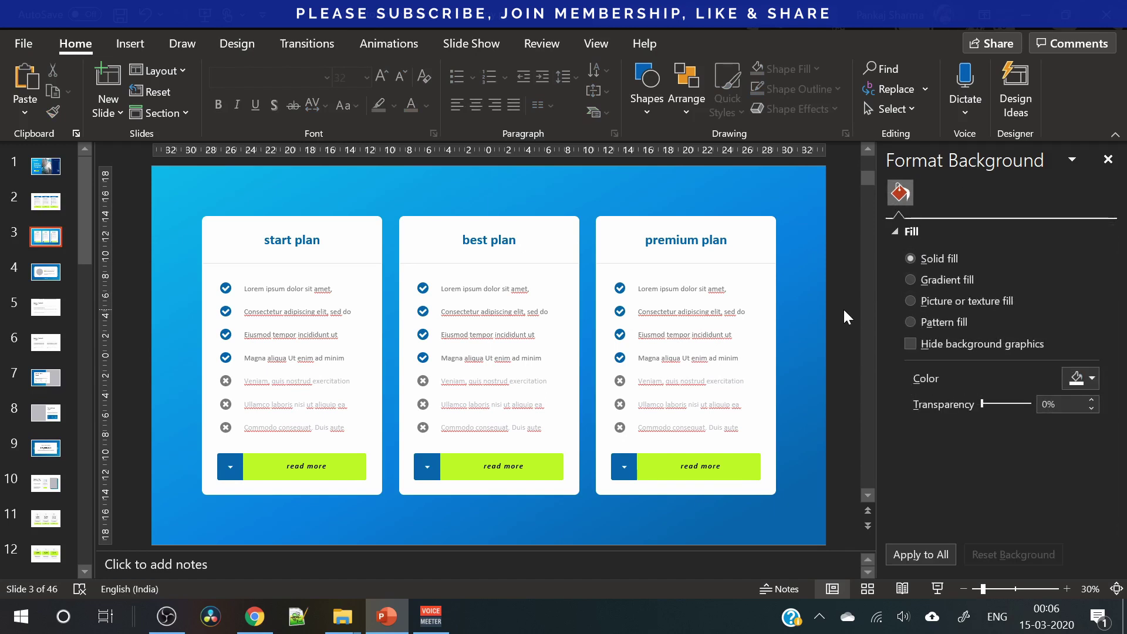
{"action": "left_click", "coordinate": [47, 271]}
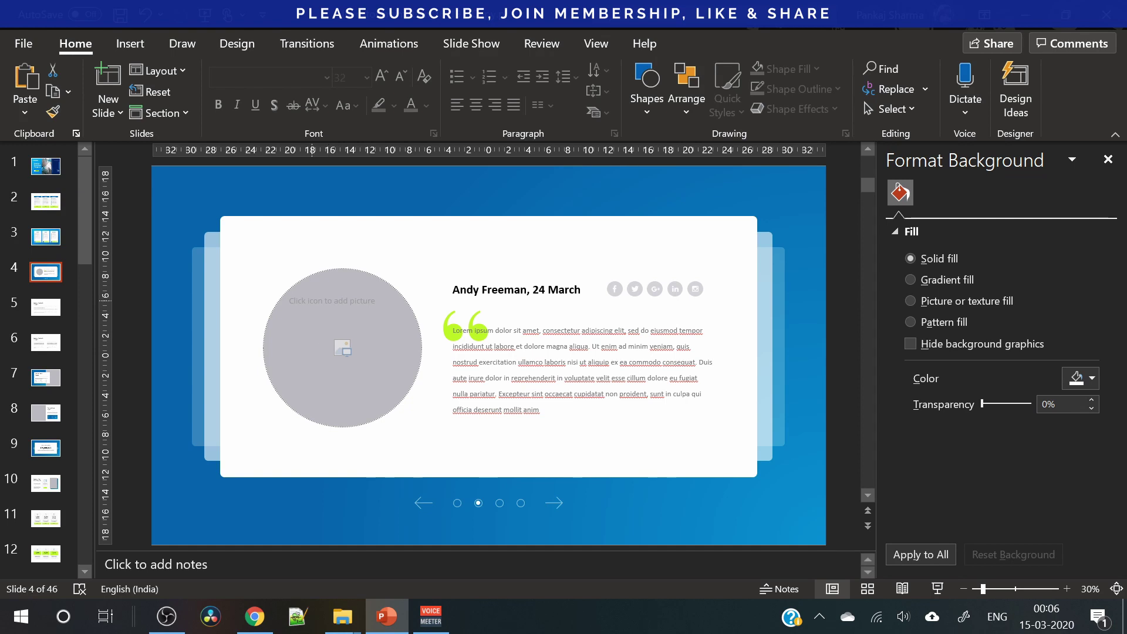
- Put woman-standing-while-carrying-laptop-1181354.jpg into slide 4's circular placeholder, then go to slide 5
{"action": "left_click", "coordinate": [343, 348]}
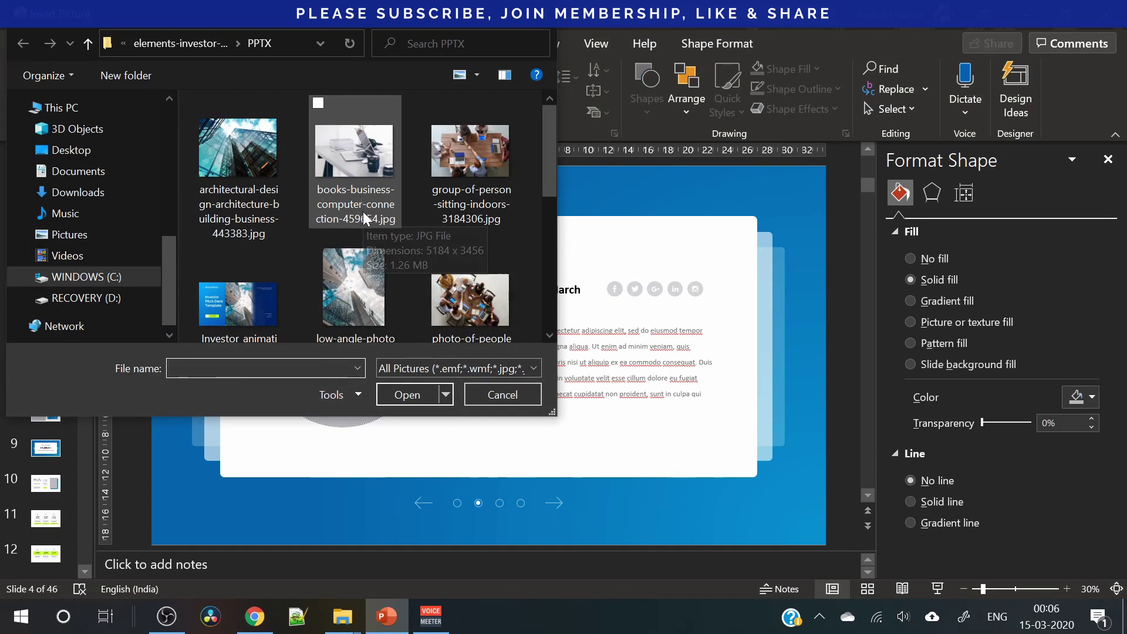
{"action": "scroll", "coordinate": [440, 209], "scroll_direction": "down", "scroll_amount": 1}
{"action": "scroll", "coordinate": [390, 268], "scroll_direction": "down", "scroll_amount": 3}
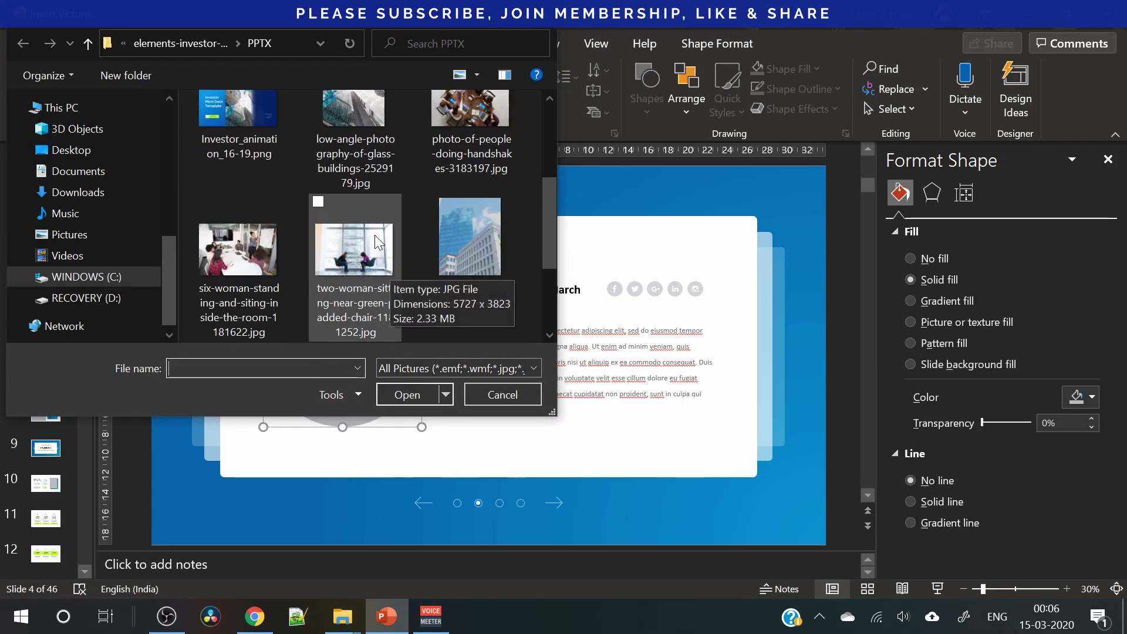
{"action": "scroll", "coordinate": [376, 234], "scroll_direction": "down", "scroll_amount": 3}
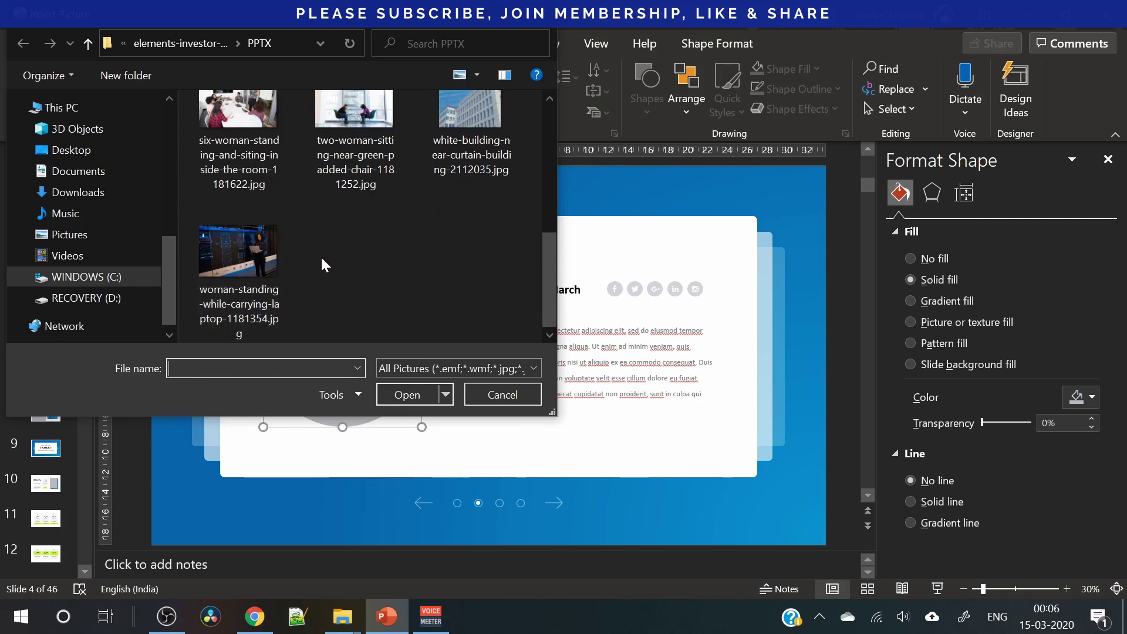
{"action": "scroll", "coordinate": [322, 257], "scroll_direction": "up", "scroll_amount": 6}
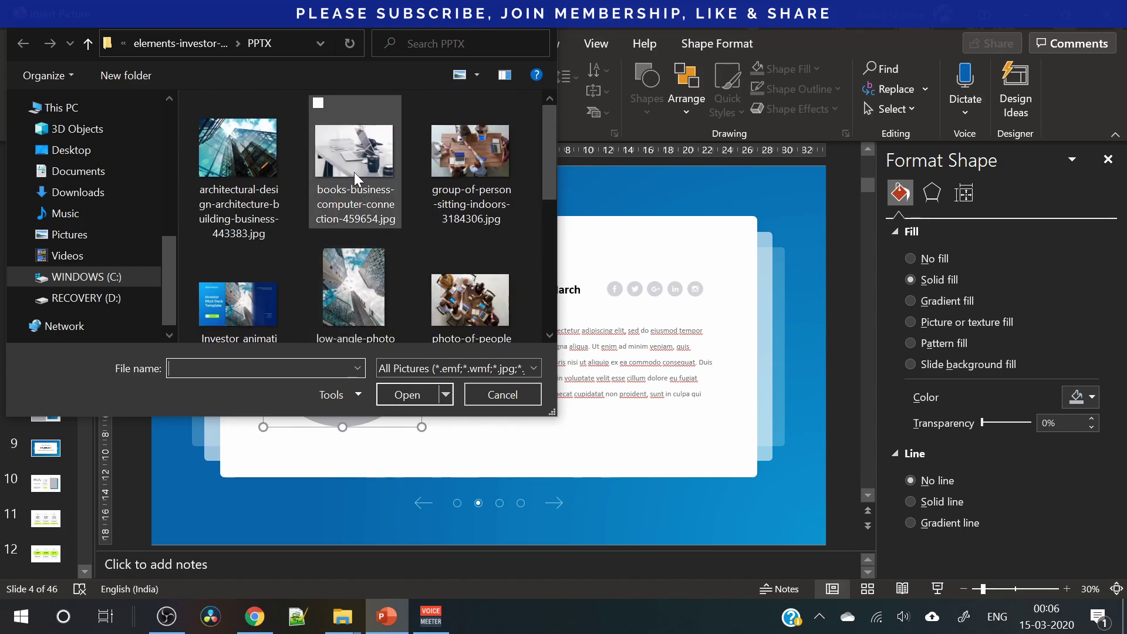
{"action": "scroll", "coordinate": [293, 211], "scroll_direction": "down", "scroll_amount": 6}
{"action": "left_click", "coordinate": [272, 262]}
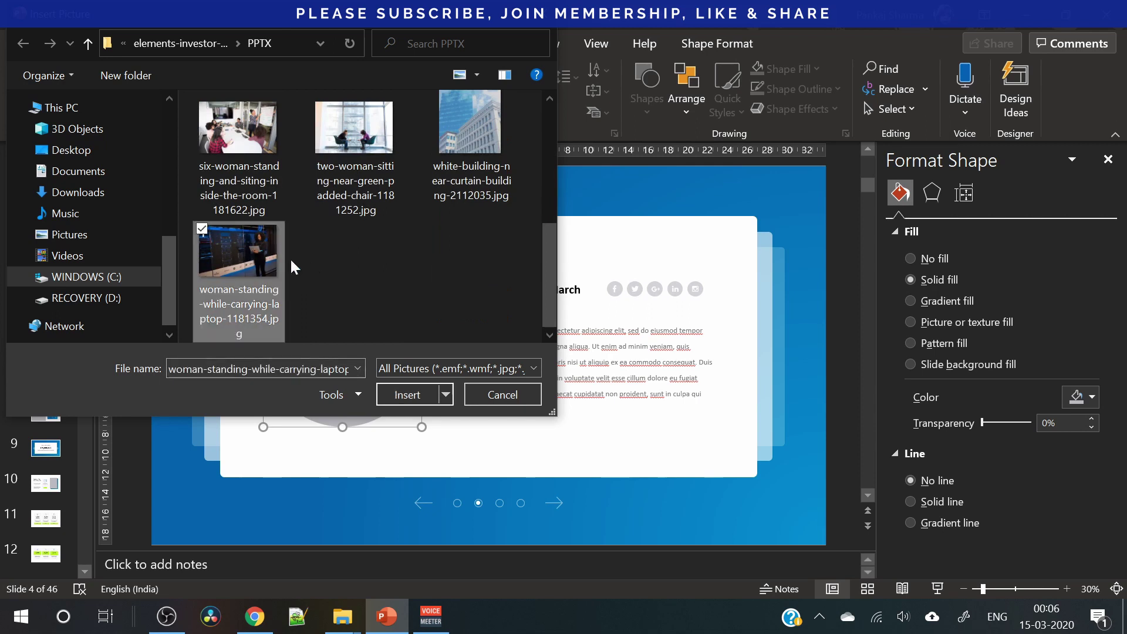
{"action": "left_click", "coordinate": [407, 395]}
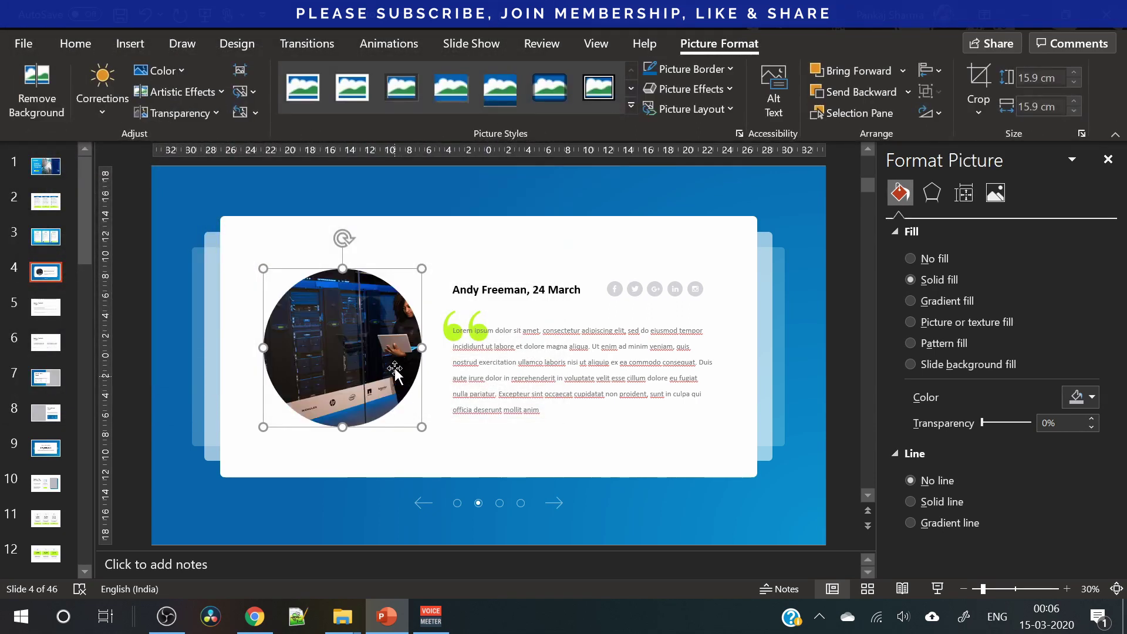
{"action": "left_click", "coordinate": [46, 311]}
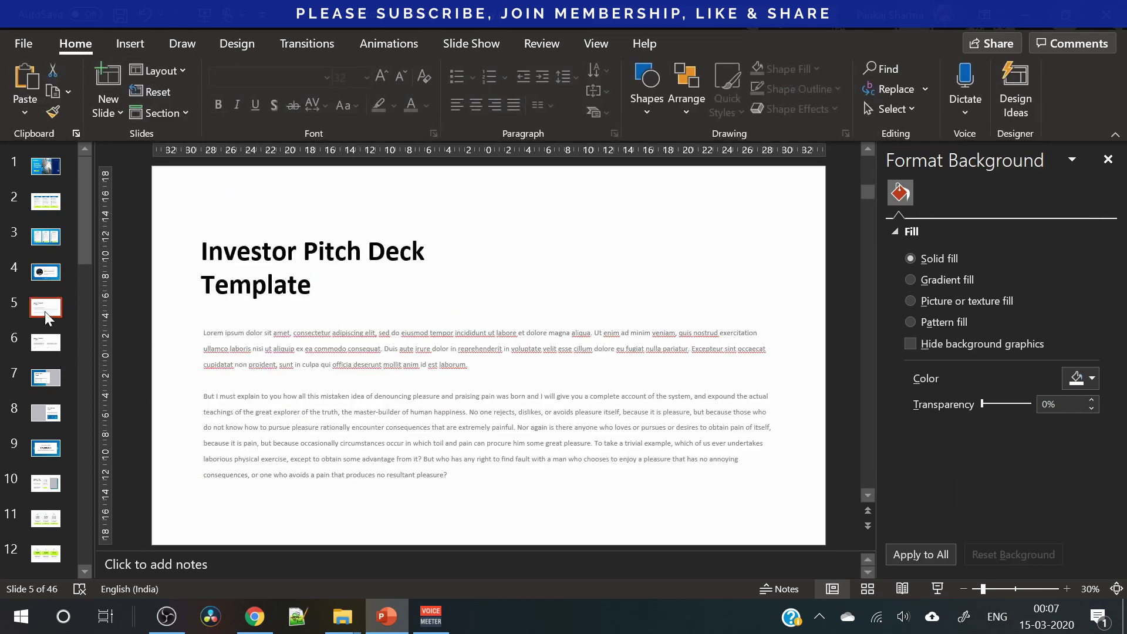
- Select all of slide 5's body text, then leave text editing
{"action": "left_click_drag", "start_coordinate": [424, 458], "coordinate": [447, 474]}
{"action": "key", "text": "ctrl+a"}
{"action": "key", "text": "Escape"}
{"action": "key", "text": "Escape"}
- Fill slide 7's right-hand placeholder with white-building-near-curtain-building-2112035.jpg
{"action": "left_click", "coordinate": [42, 380]}
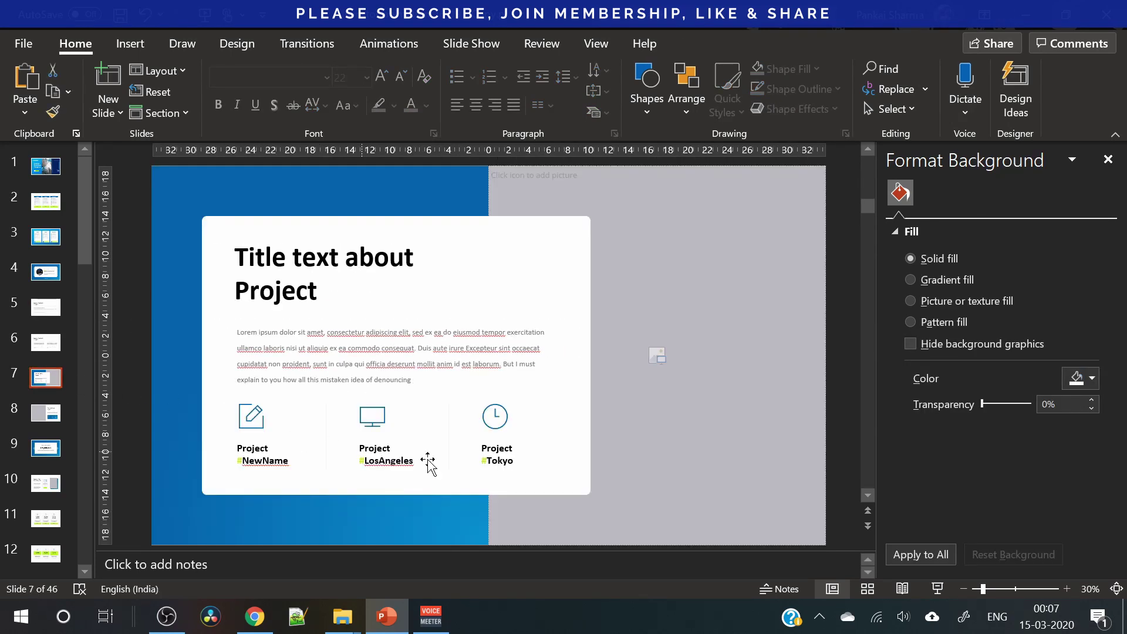
{"action": "left_click", "coordinate": [660, 355]}
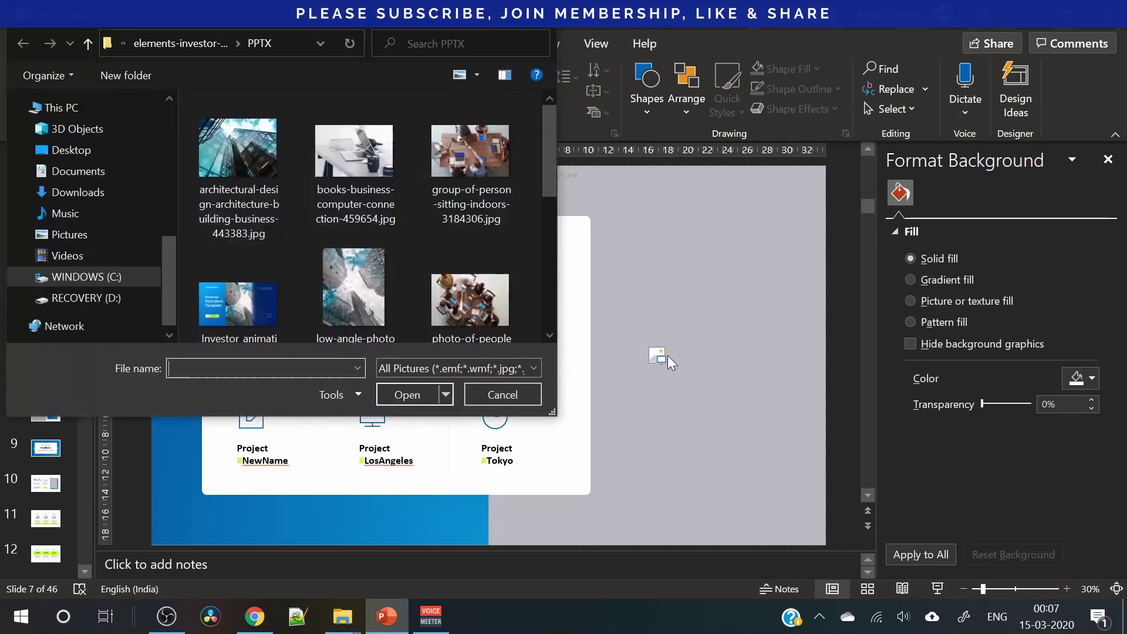
{"action": "scroll", "coordinate": [459, 295], "scroll_direction": "down", "scroll_amount": 2}
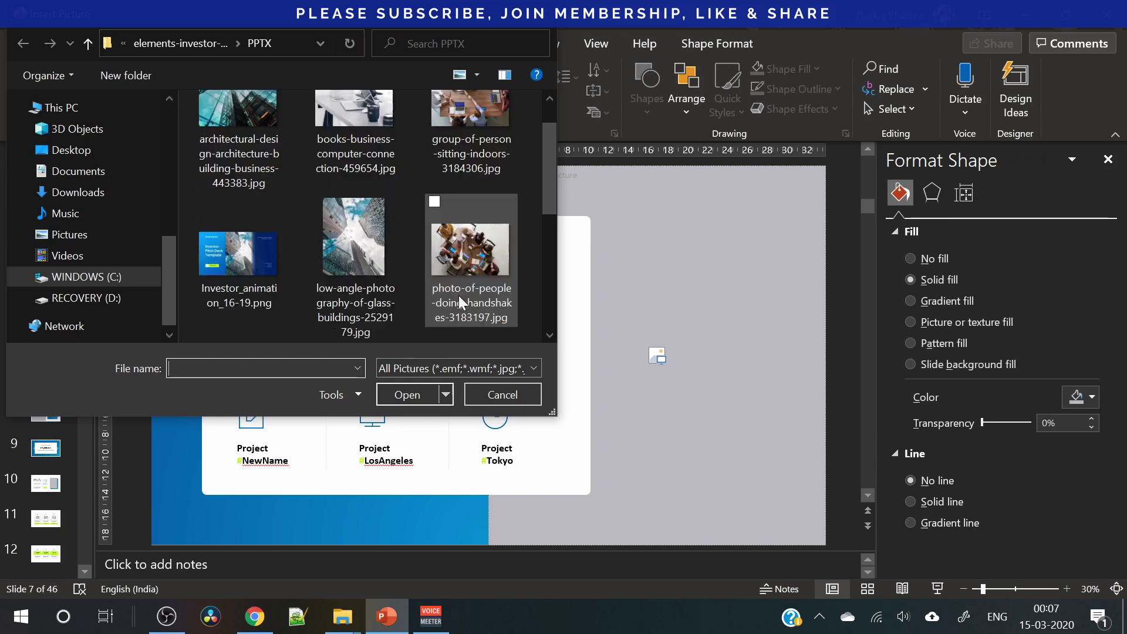
{"action": "scroll", "coordinate": [464, 292], "scroll_direction": "down", "scroll_amount": 2}
{"action": "left_click", "coordinate": [481, 271]}
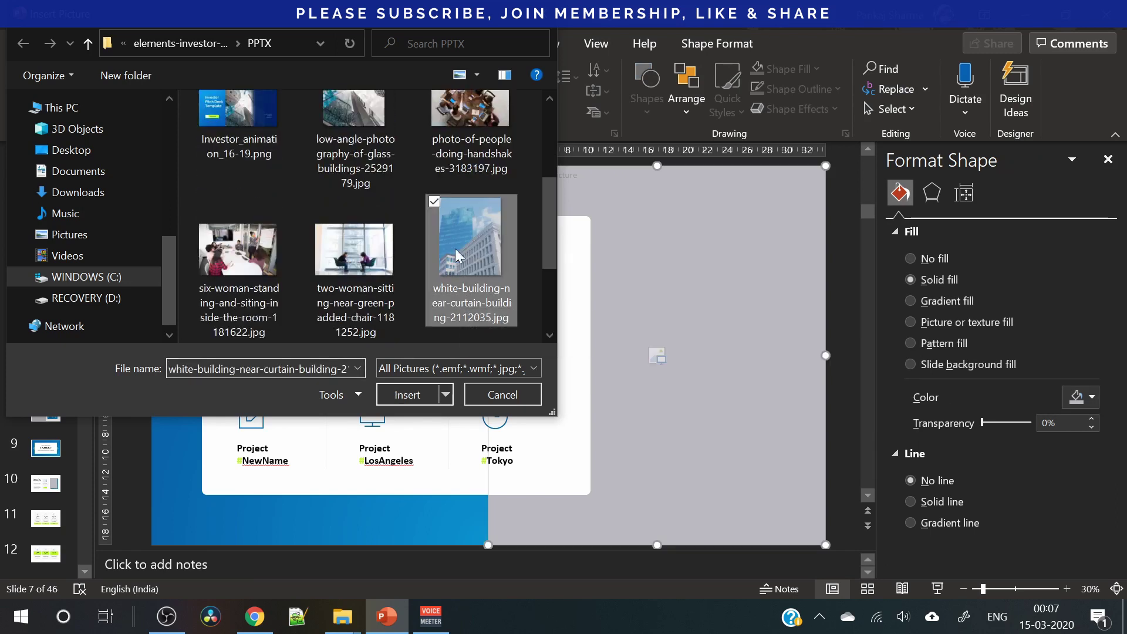
{"action": "left_click", "coordinate": [407, 394]}
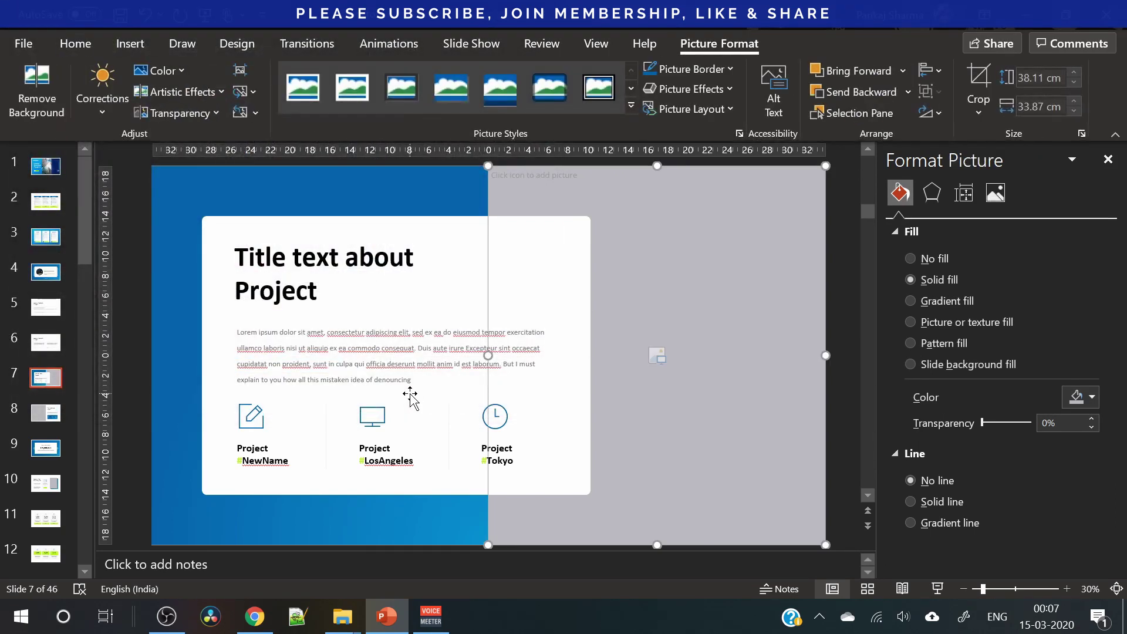
- Check slide 7's blue left panel, building photo and title text box by selecting each
{"action": "left_click", "coordinate": [216, 192]}
{"action": "left_click", "coordinate": [667, 261]}
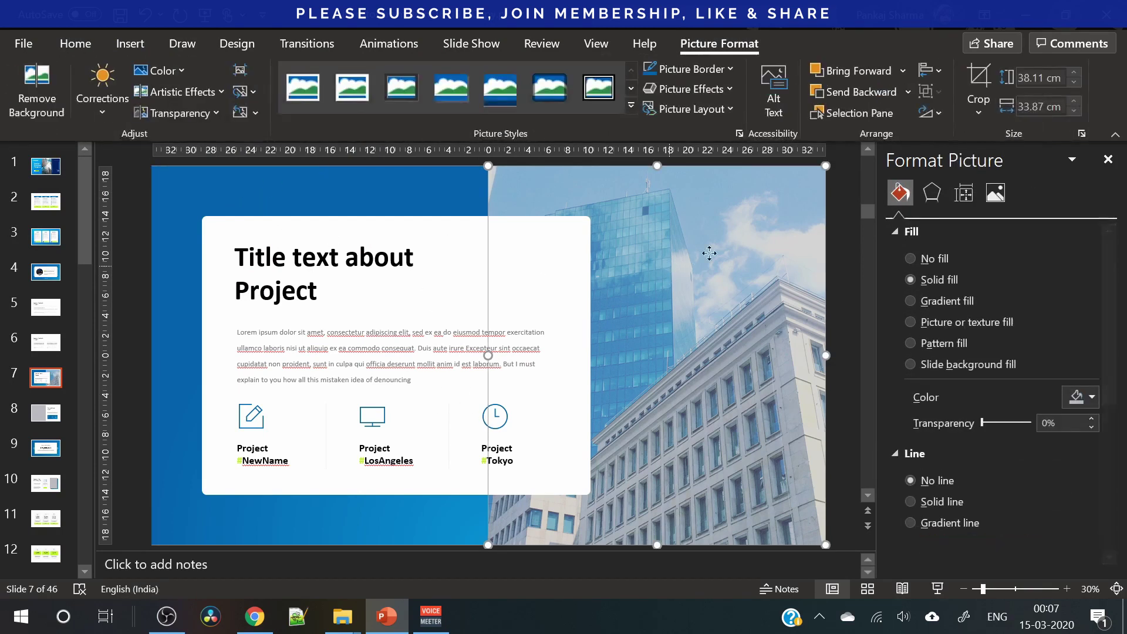
{"action": "left_click", "coordinate": [840, 280]}
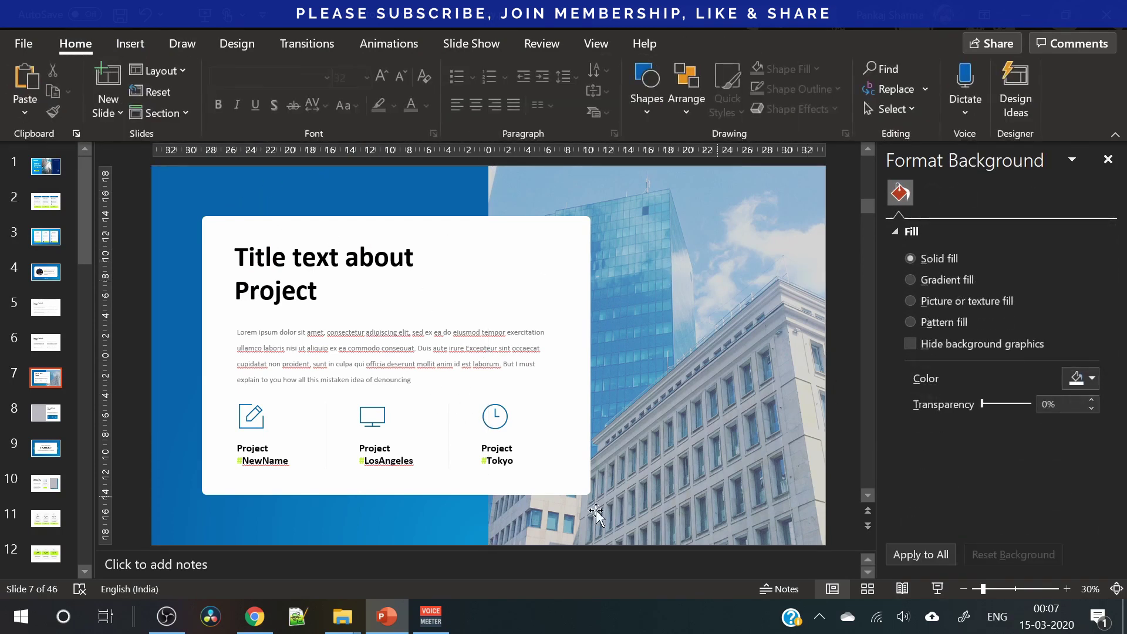
{"action": "left_click", "coordinate": [317, 290]}
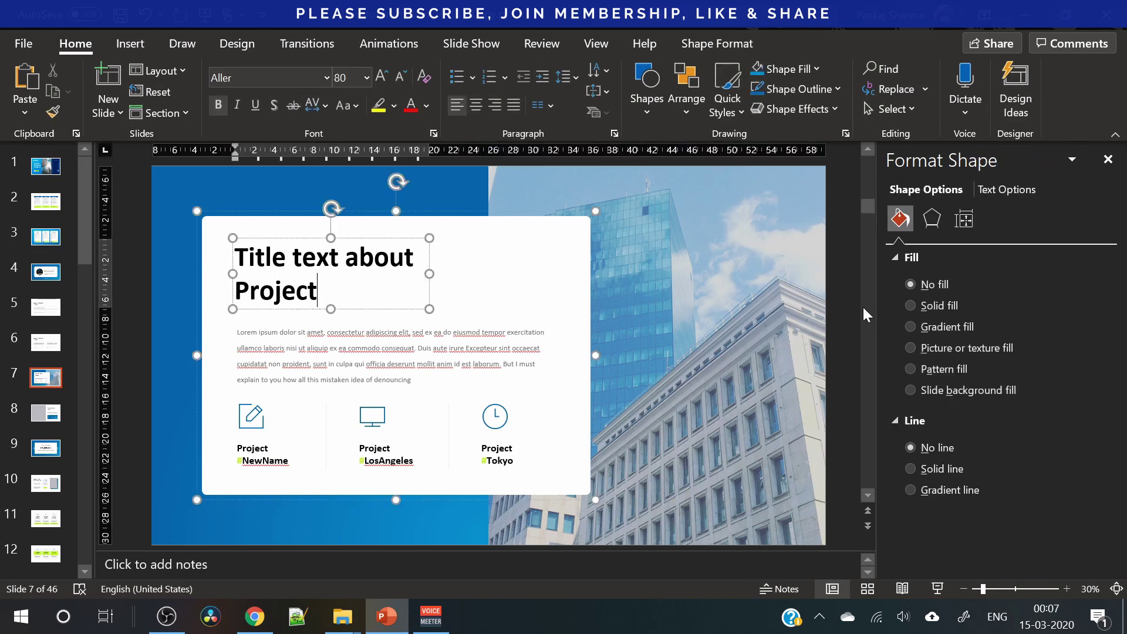
- Use Format Painter to copy the cover shape's gradient onto slide 7's blue left panel
{"action": "left_click", "coordinate": [846, 321]}
{"action": "left_click", "coordinate": [219, 199]}
{"action": "left_click", "coordinate": [46, 166]}
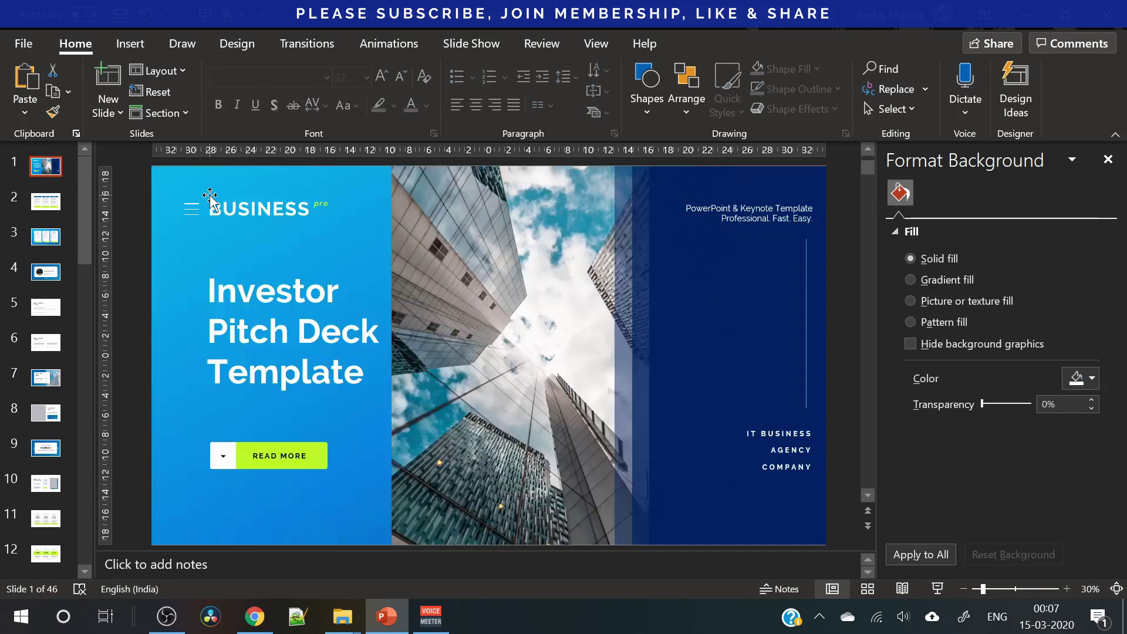
{"action": "left_click", "coordinate": [53, 113]}
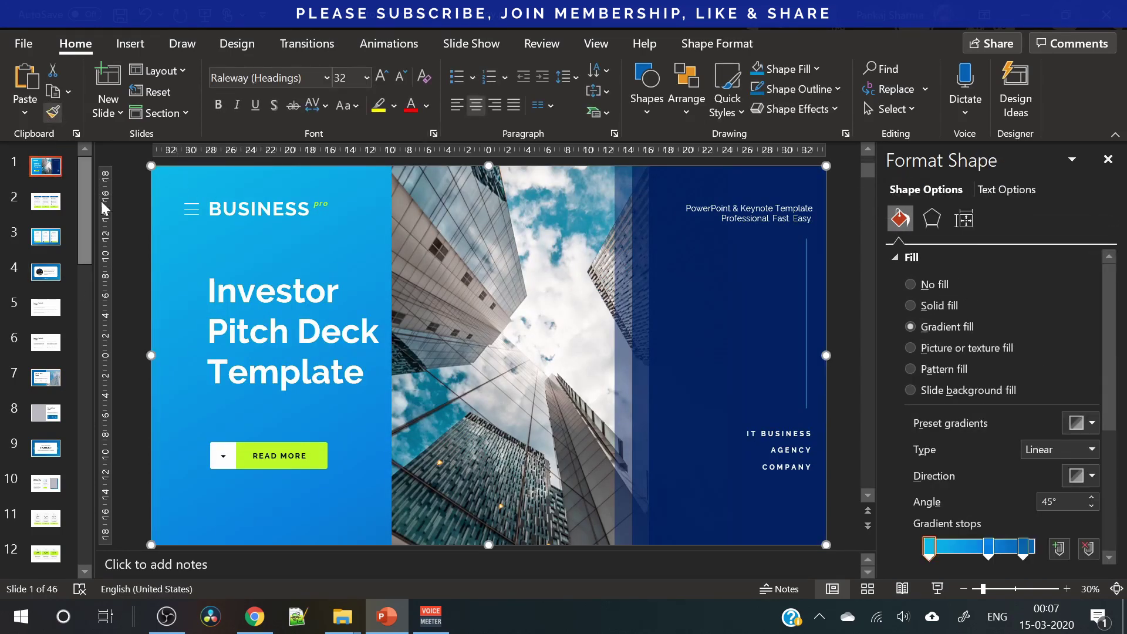
{"action": "left_click", "coordinate": [47, 379]}
{"action": "left_click", "coordinate": [185, 187]}
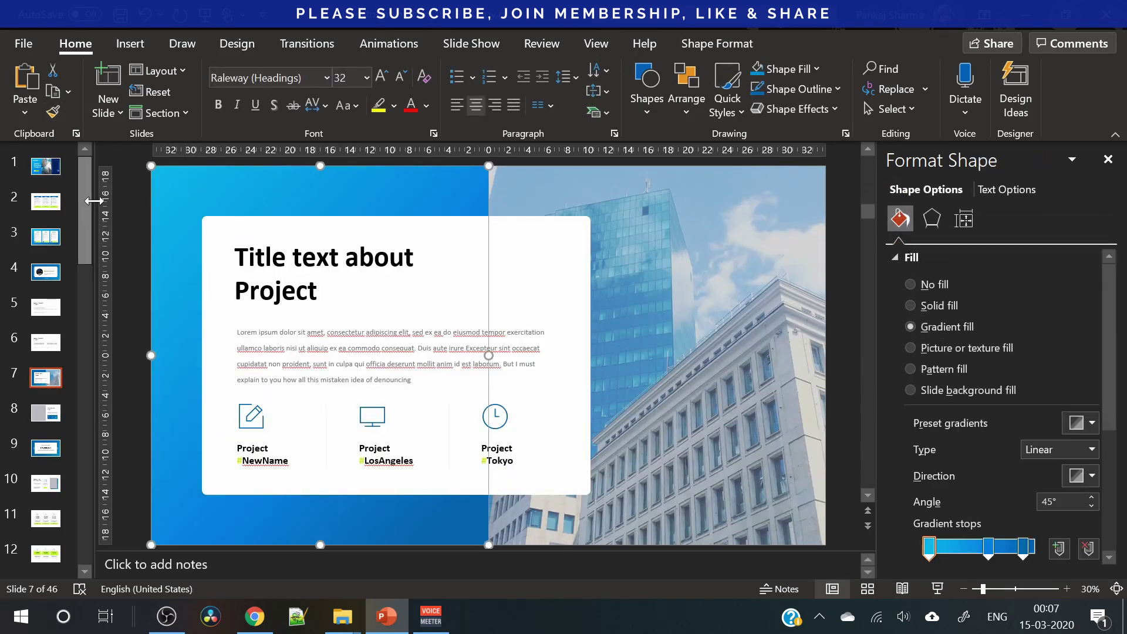
{"action": "left_click", "coordinate": [129, 212]}
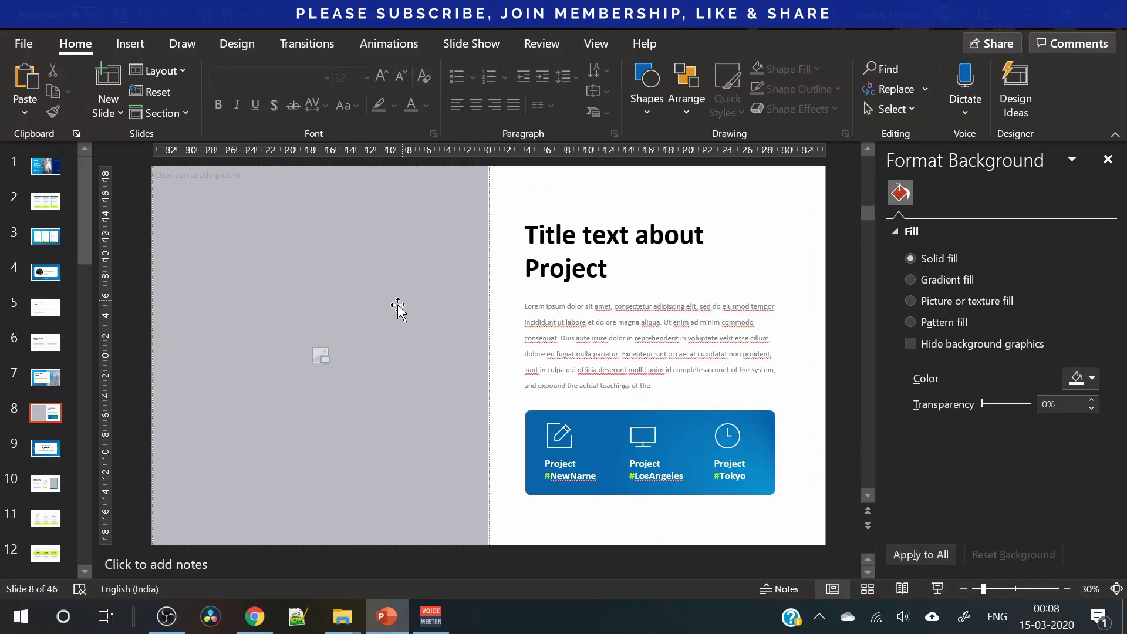
- Put photo-of-people-doing-handshakes-3183197.jpg into slide 8's left placeholder, then preview it as a slide show
{"action": "left_click", "coordinate": [322, 356]}
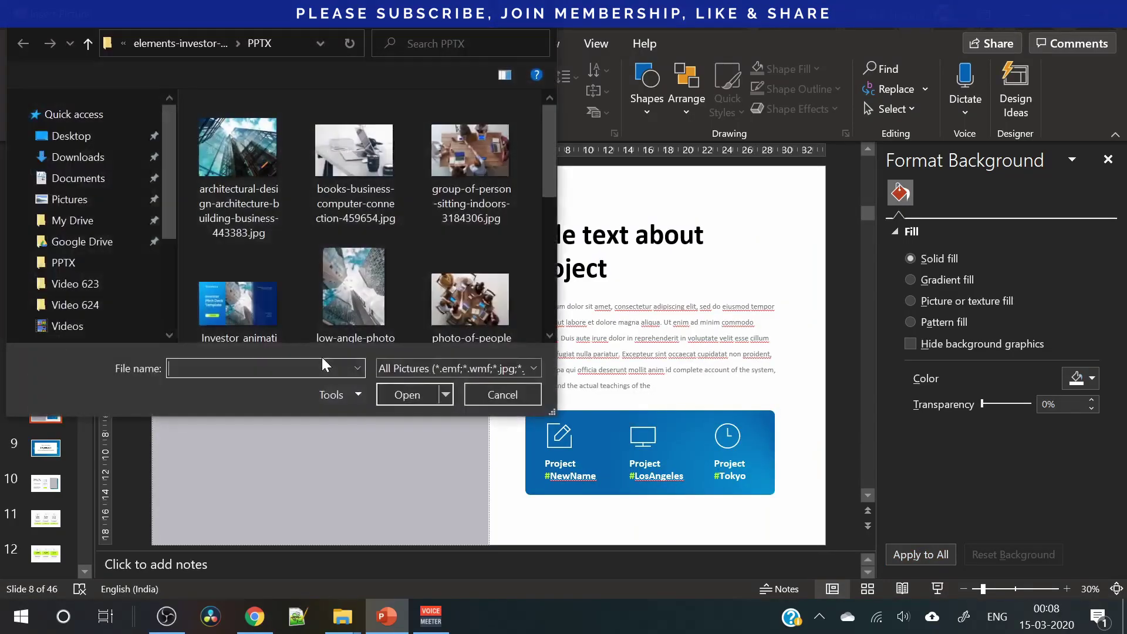
{"action": "left_click", "coordinate": [452, 157]}
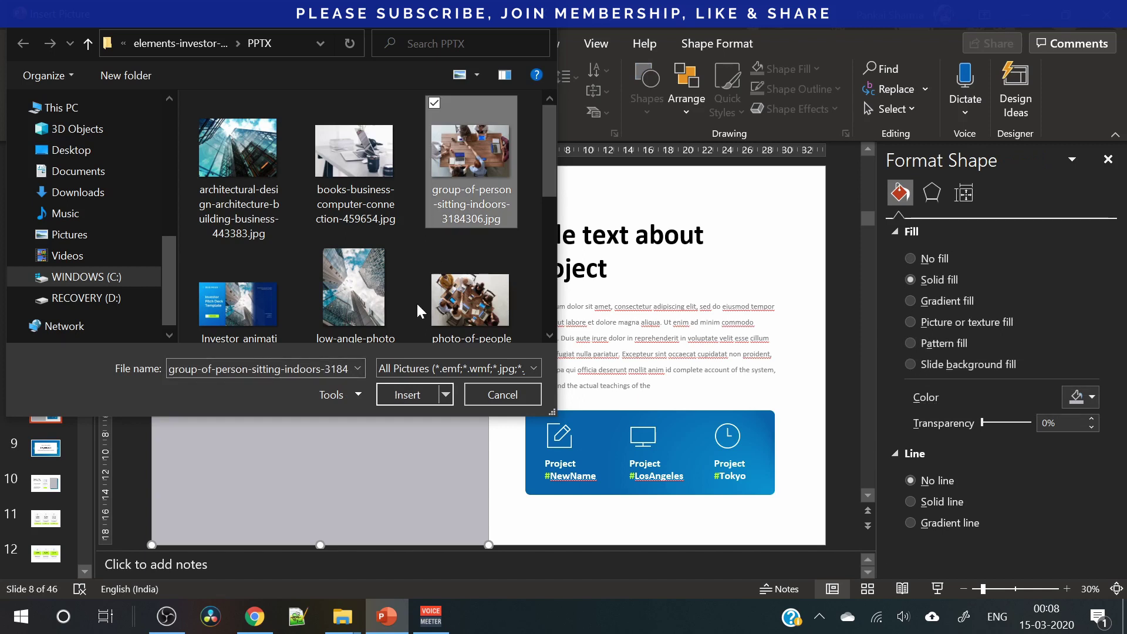
{"action": "left_click", "coordinate": [470, 296]}
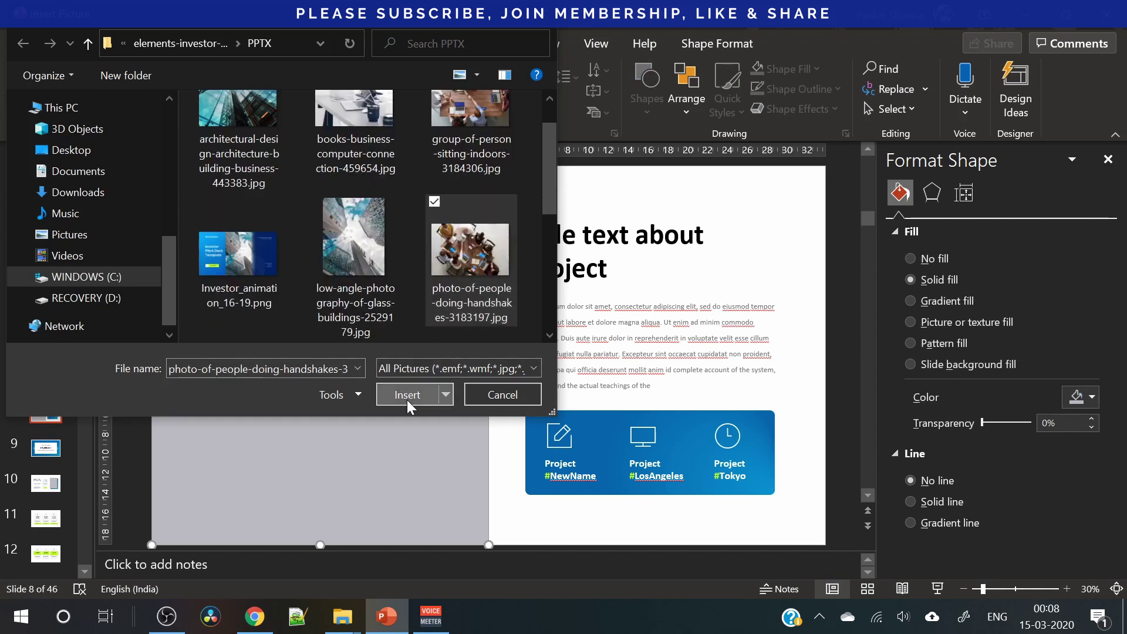
{"action": "left_click", "coordinate": [408, 395]}
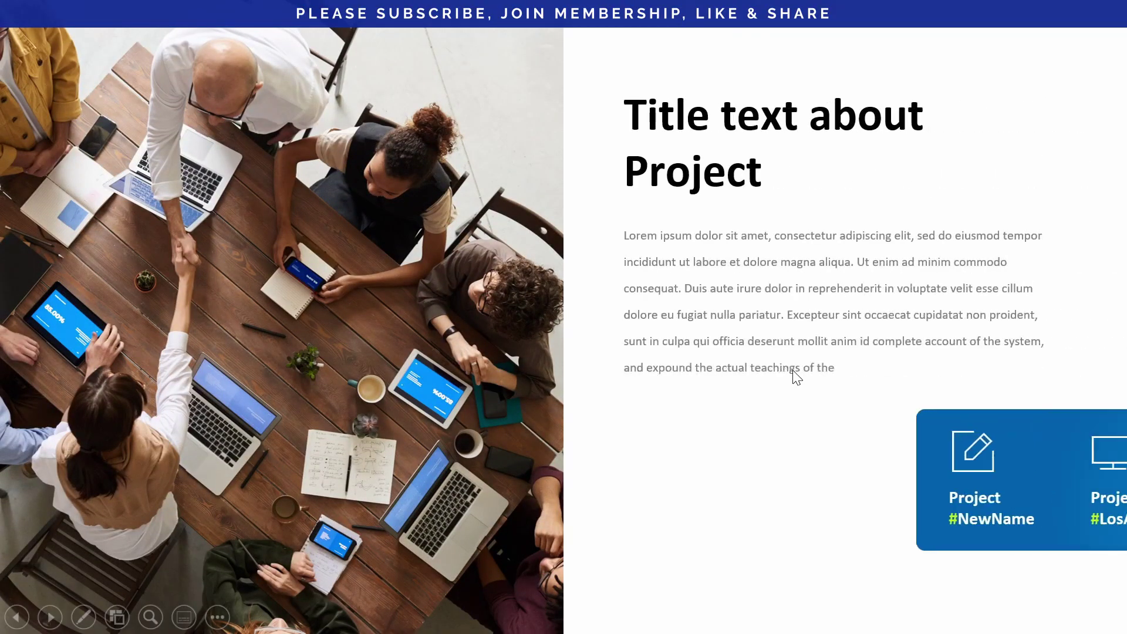
{"action": "left_click", "coordinate": [811, 338]}
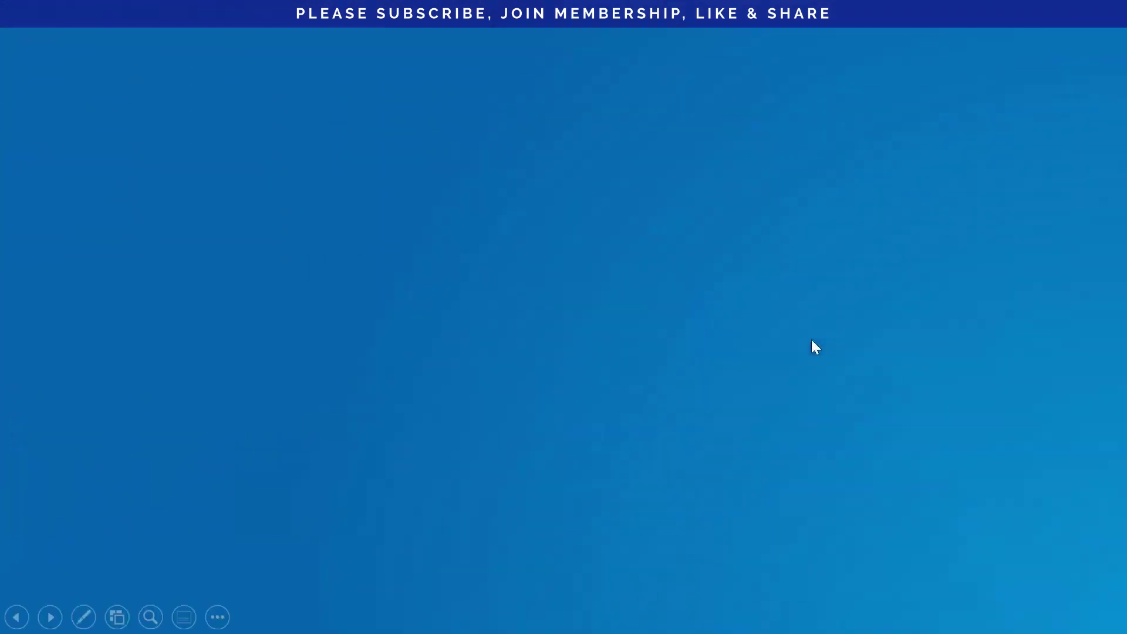
{"action": "key", "text": "Escape"}
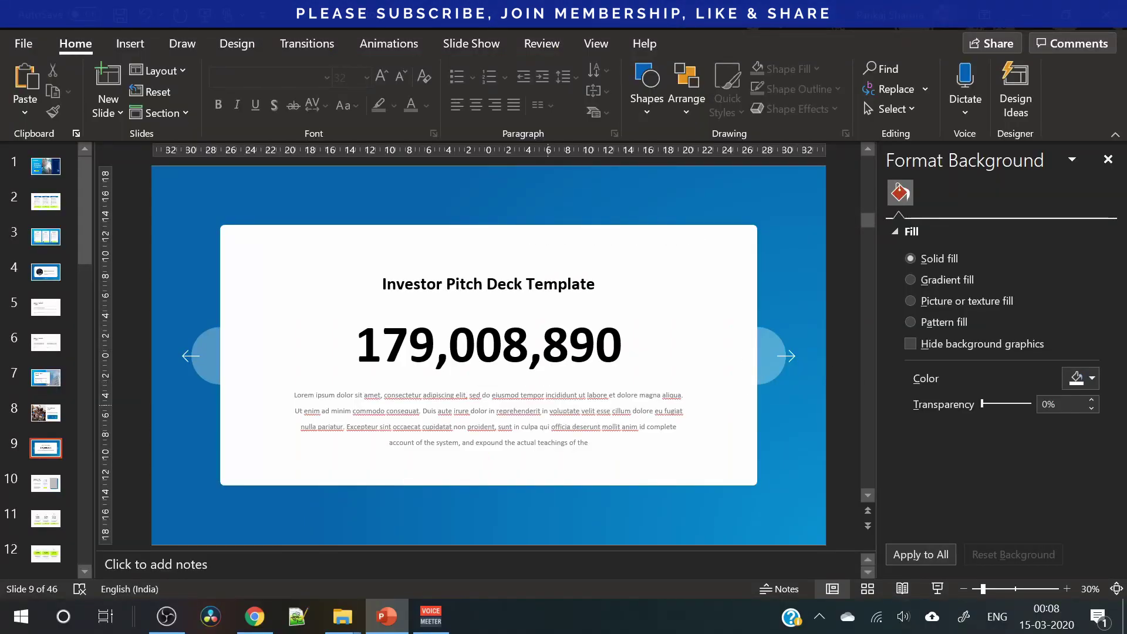
- Scroll the thumbnails from slide 9 to the end of the deck and back, then open the cover slide
{"action": "left_click", "coordinate": [517, 411]}
{"action": "left_click", "coordinate": [128, 365]}
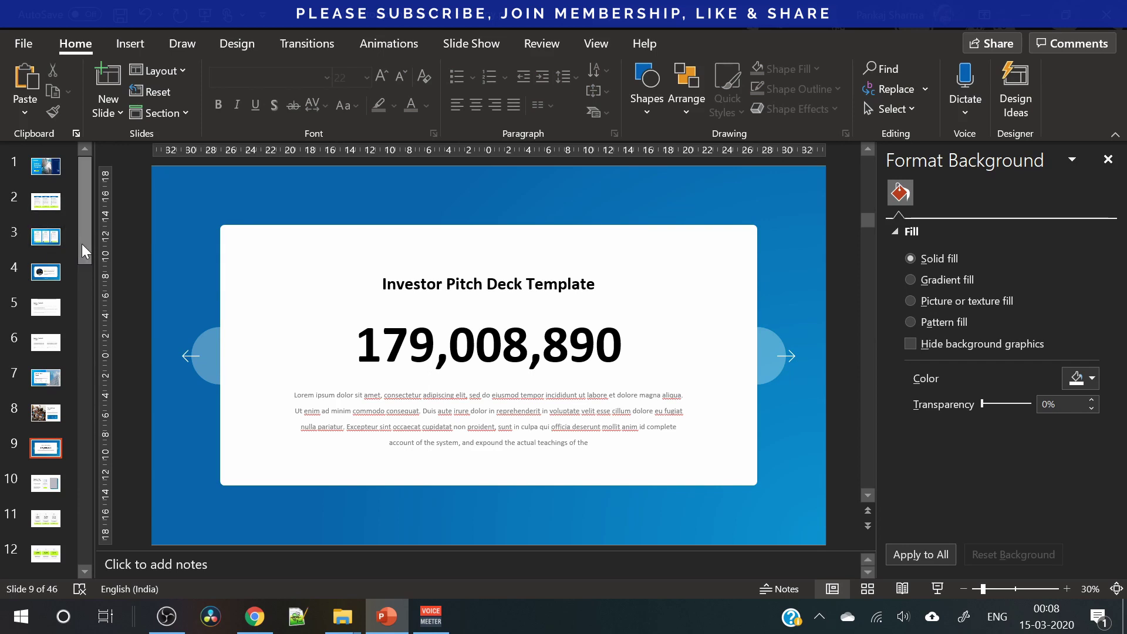
{"action": "left_click_drag", "start_coordinate": [82, 244], "coordinate": [94, 430]}
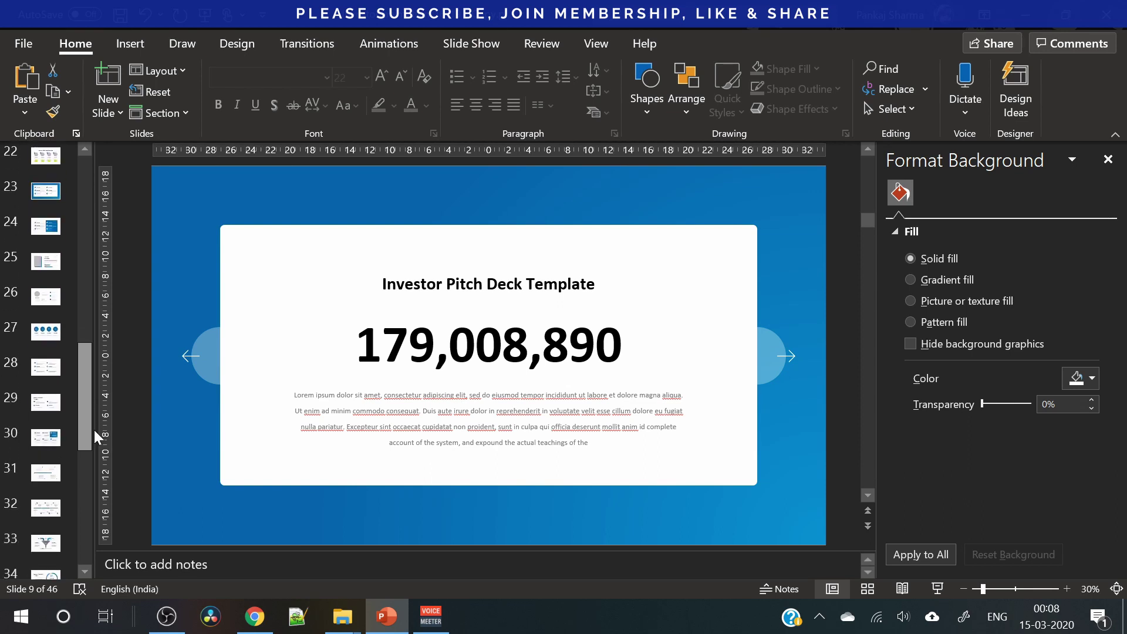
{"action": "left_click_drag", "start_coordinate": [93, 429], "coordinate": [47, 187]}
{"action": "left_click", "coordinate": [46, 167]}
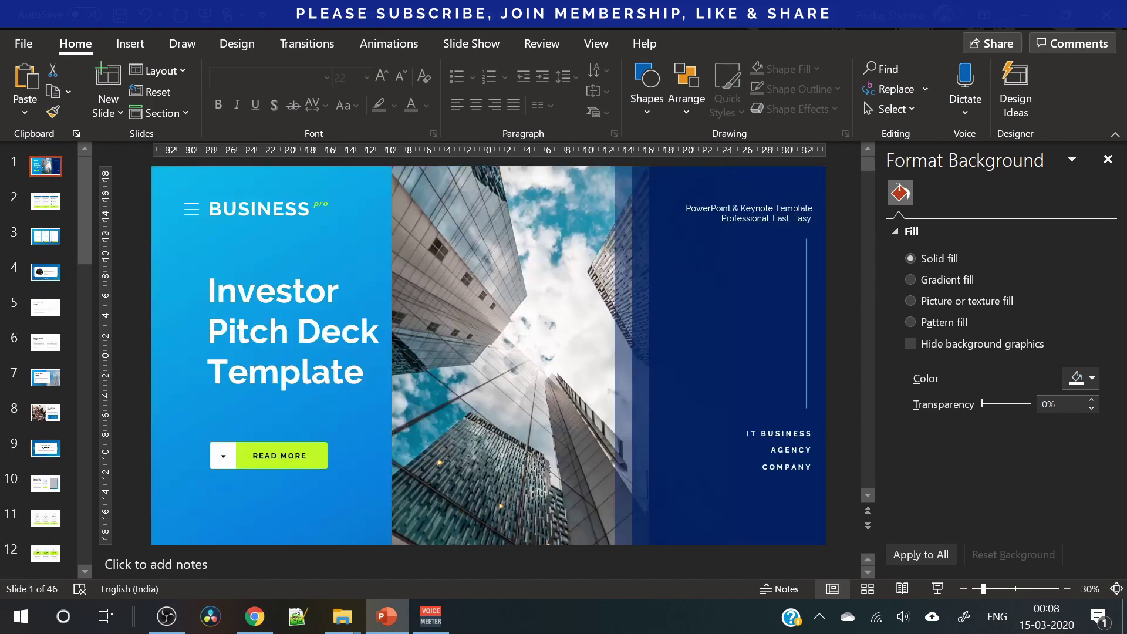